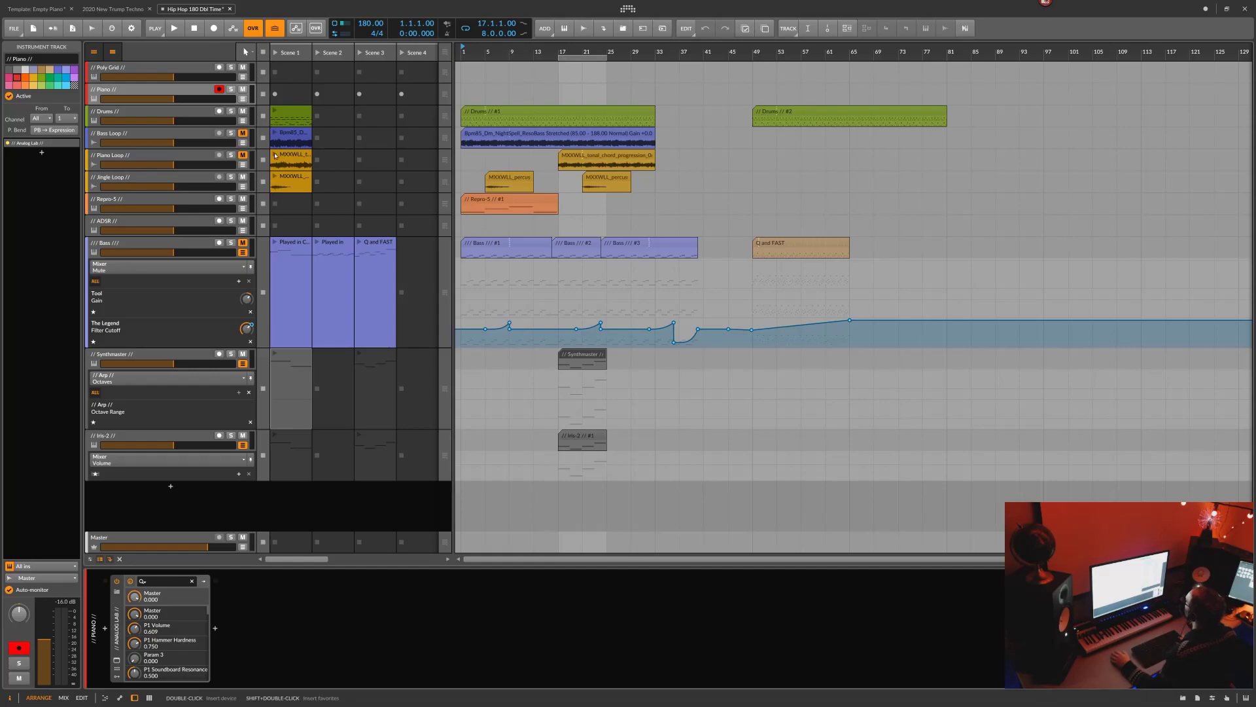
Solo the Drums track, start playback, and show the whole Drums #1 clip in the note editor
left_click(231, 111)
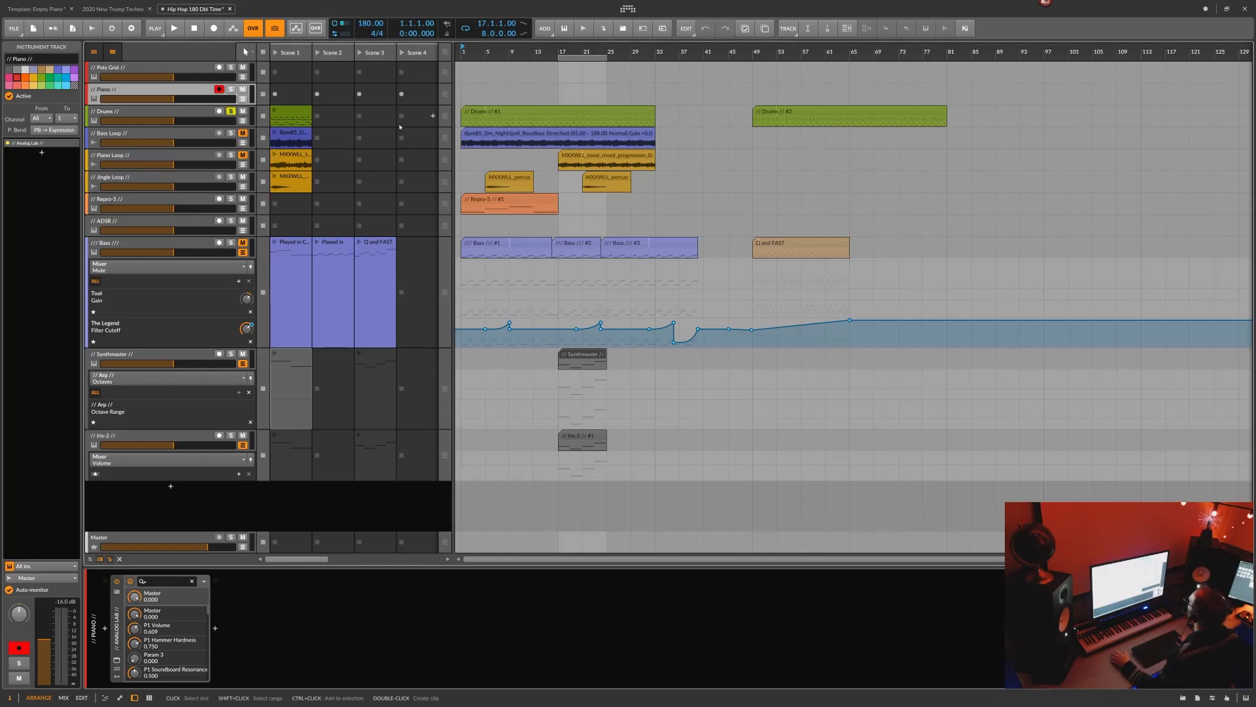
left_click(174, 28)
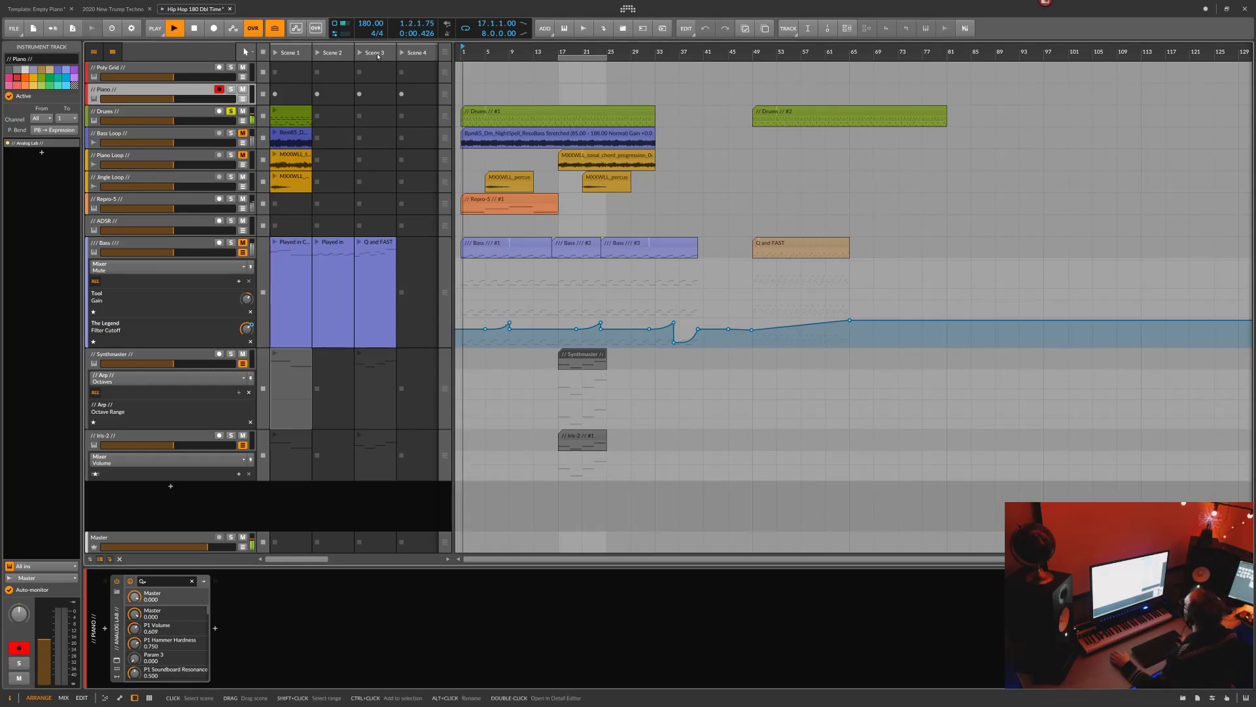
double_click(570, 111)
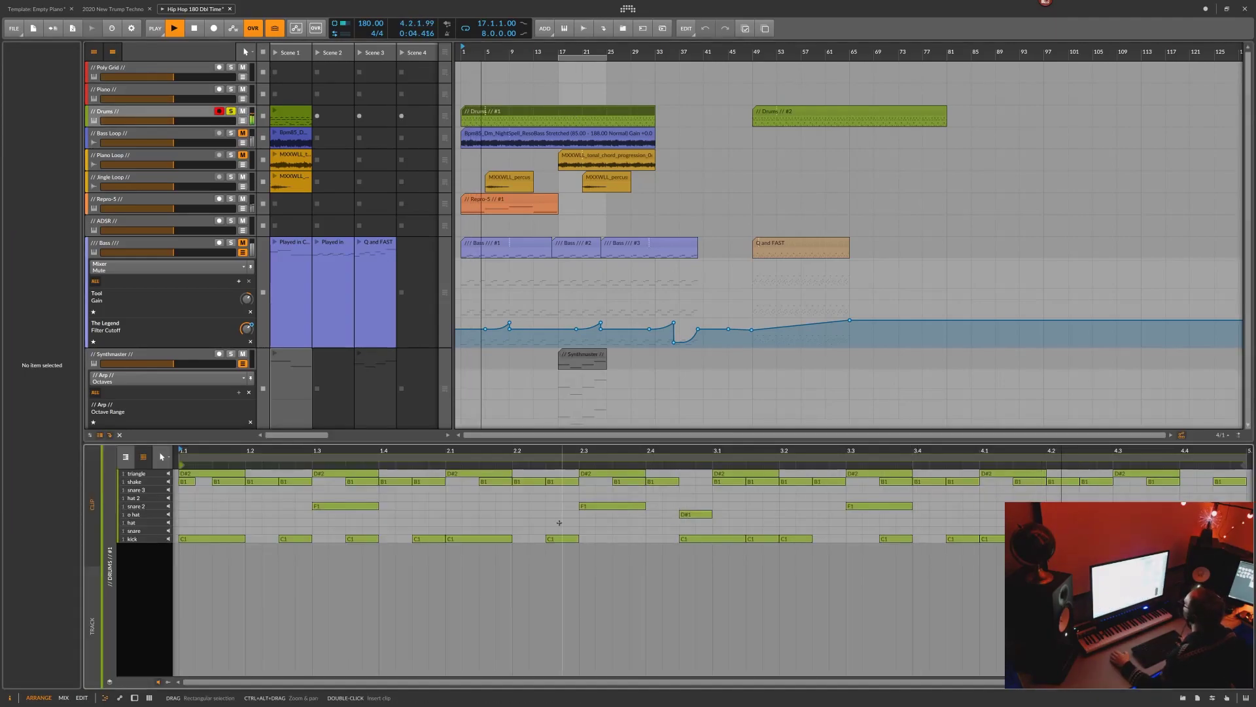
left_click_drag(616, 451, 619, 504)
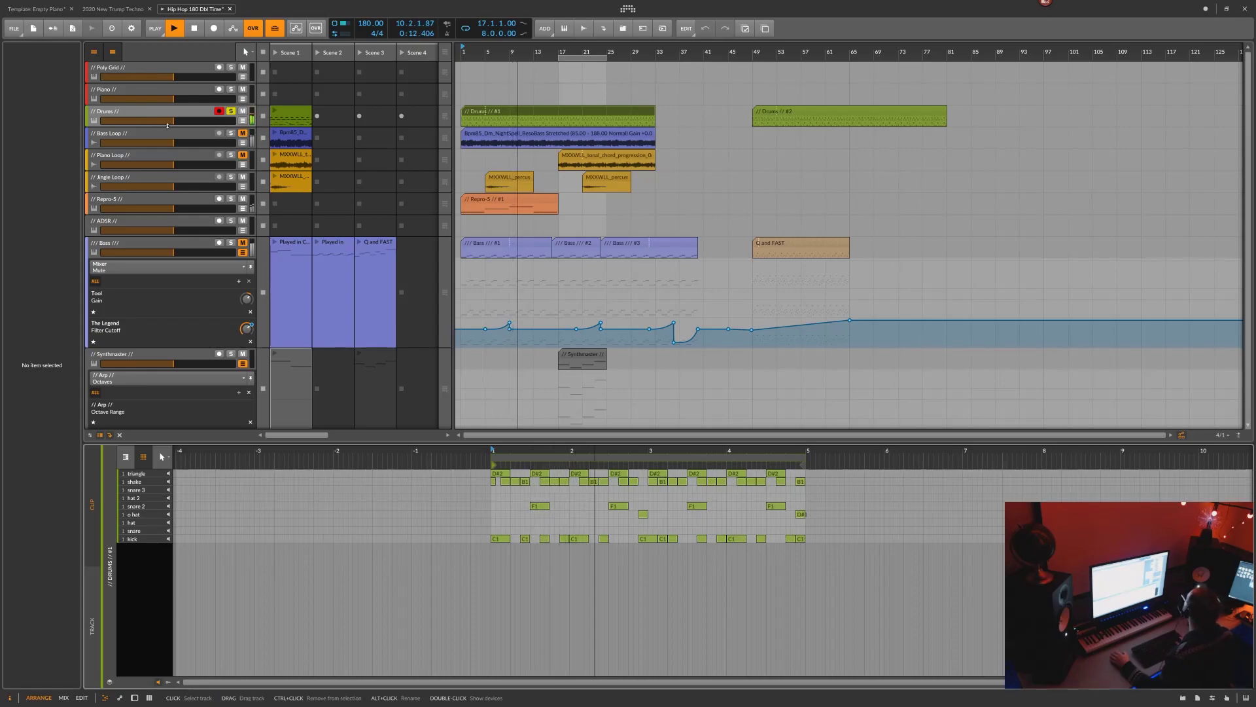
Solo the Bass Loop and Synthmaster tracks alongside the drums
left_click(231, 134)
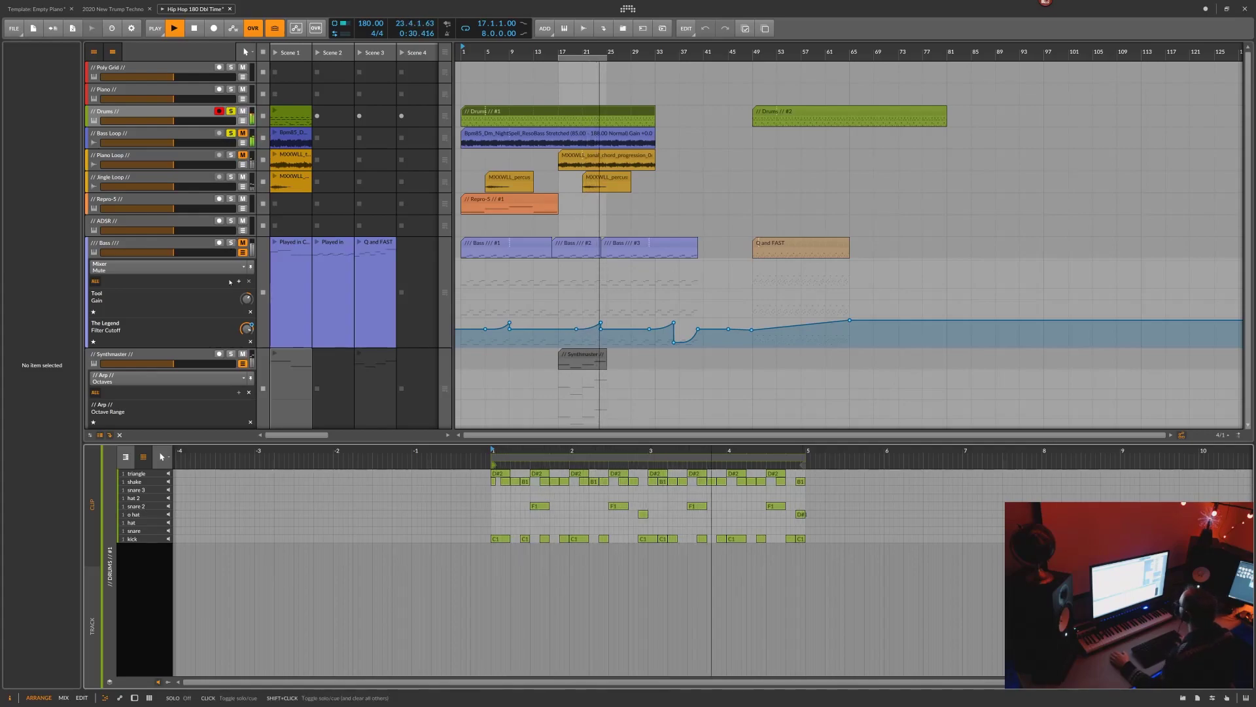
left_click(232, 355)
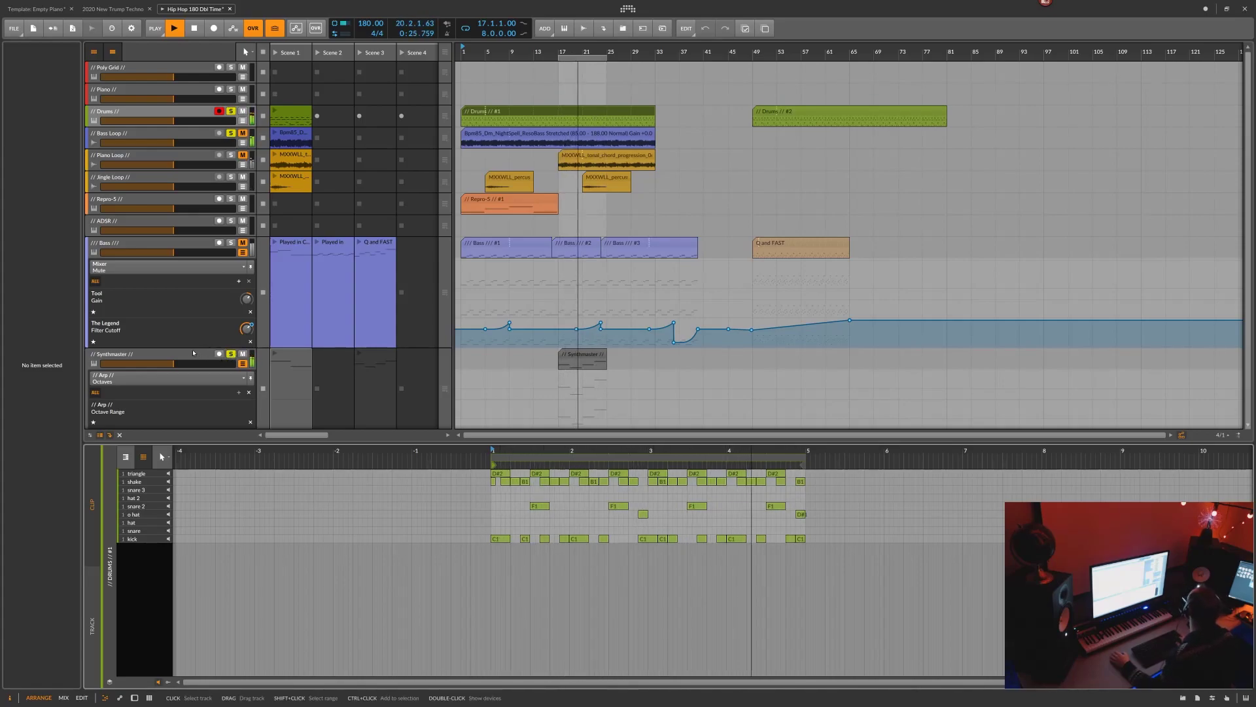
Reveal the Synthmaster plug-in's post-FX chain and lower its Tool device's amplitude to about -6.5 dB
left_click(230, 378)
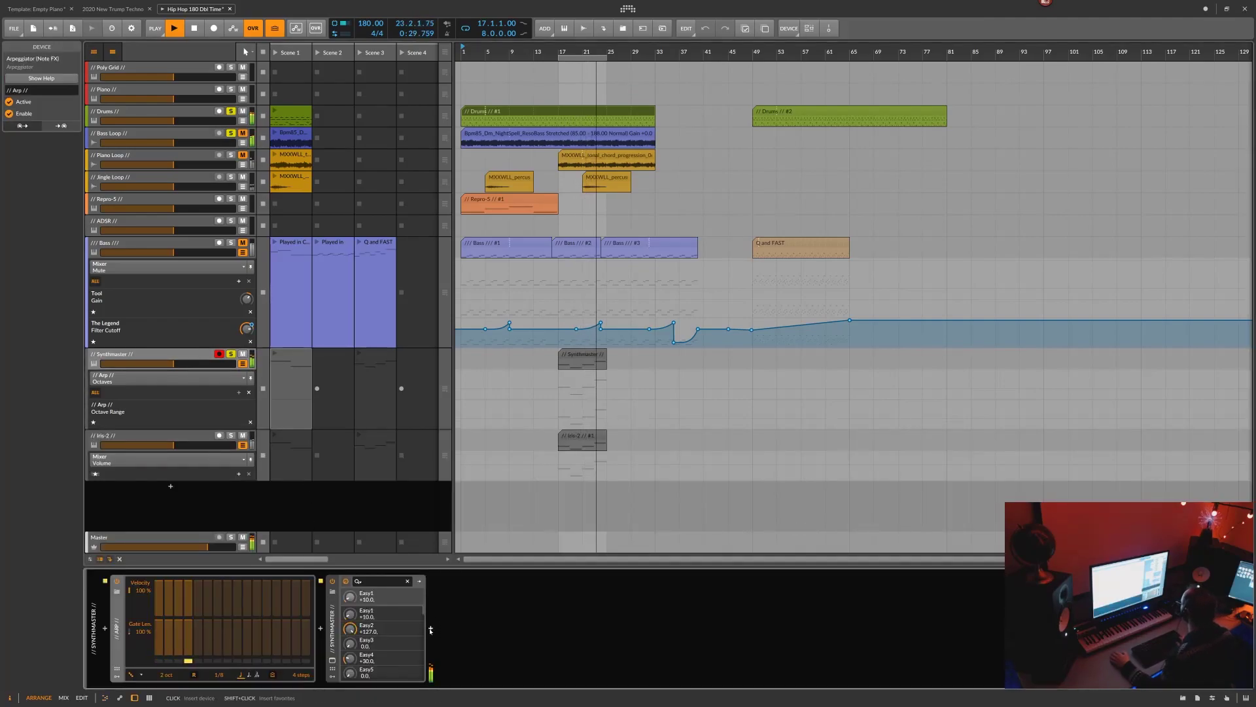
left_click(418, 582)
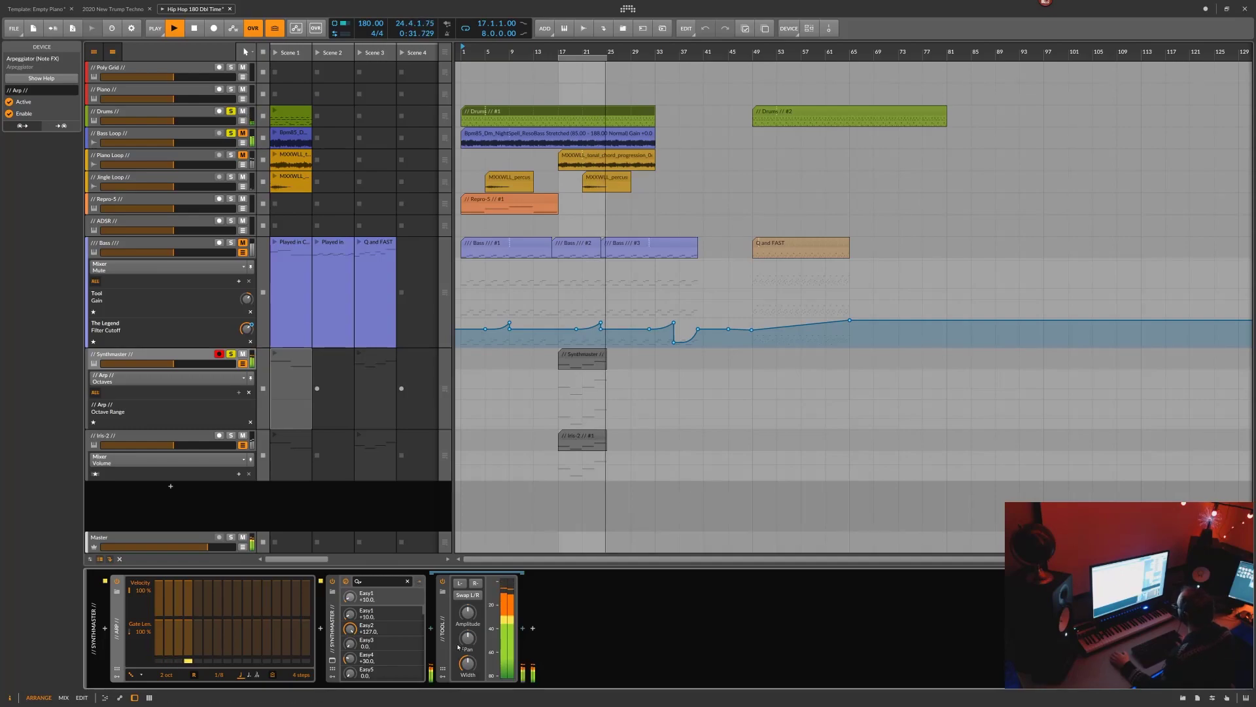
left_click_drag(467, 614, 467, 636)
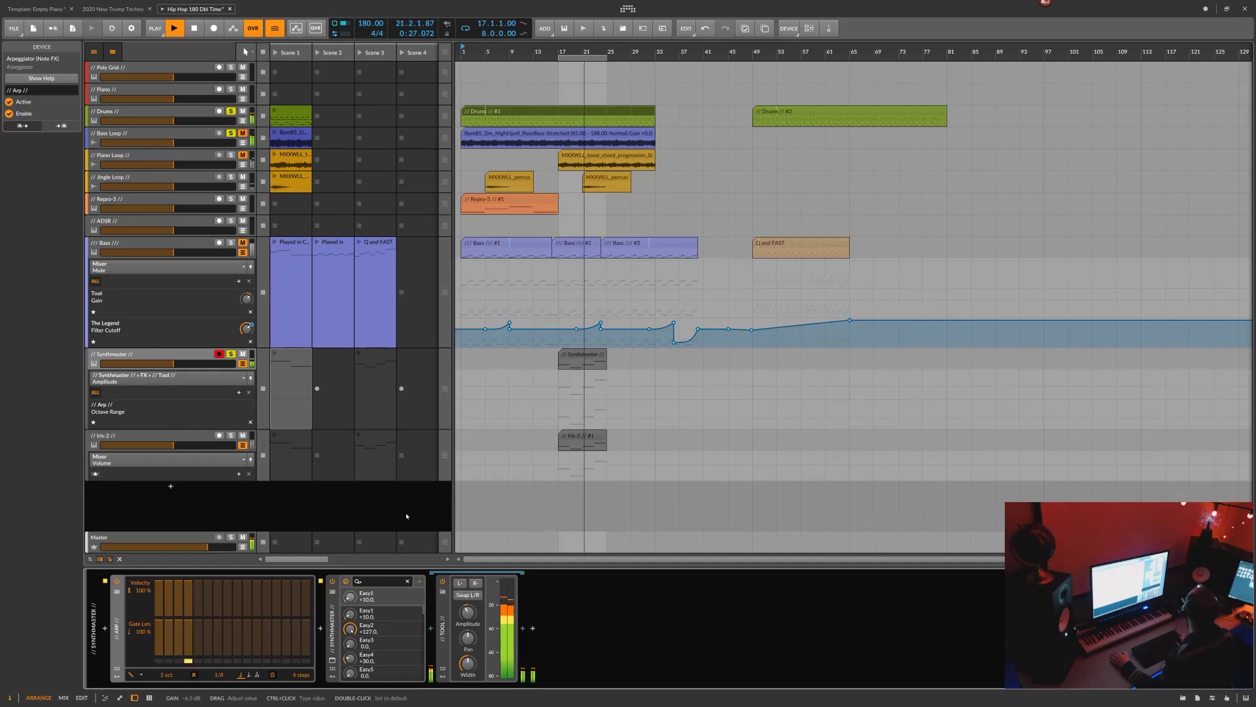
left_click(204, 354)
double_click(205, 354)
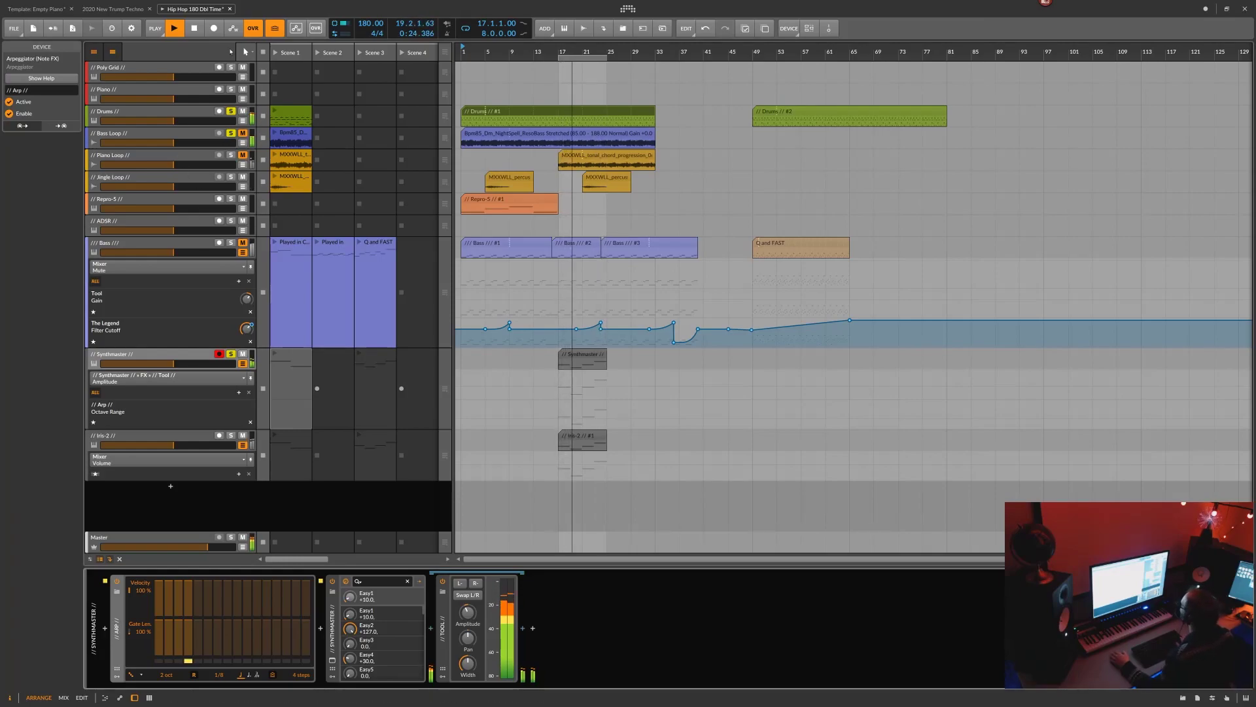
Add the Jingle Loop and Iris-2 tracks to the soloed tracks
left_click(231, 178)
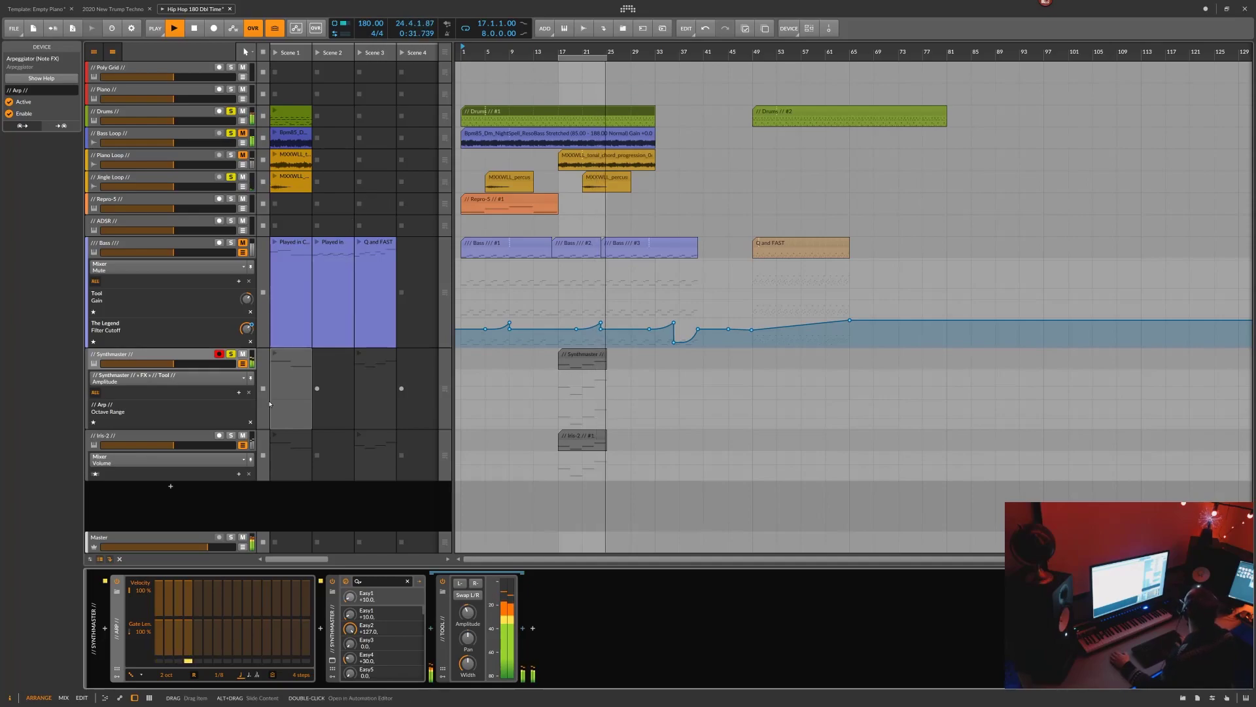
left_click(230, 436)
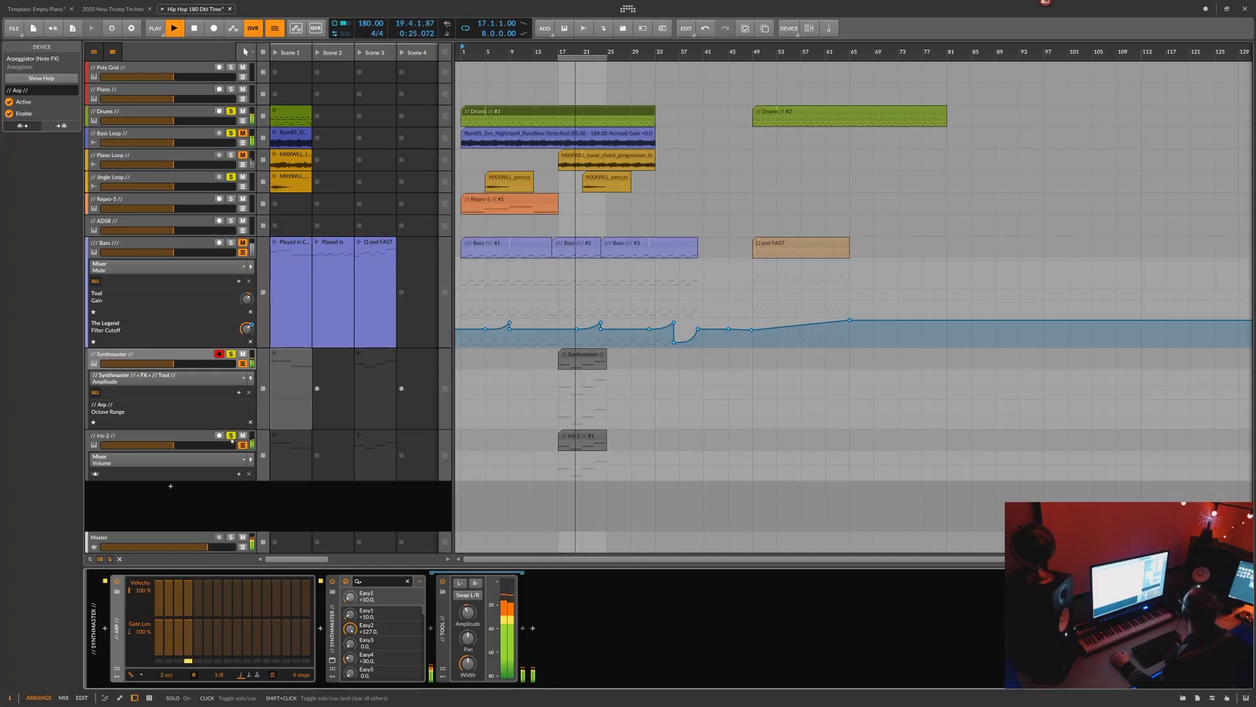
Insert a Tool device from the 3_Tools collection into the Iris-2 plug-in's post-FX chain and adjust its amplitude
left_click(203, 439)
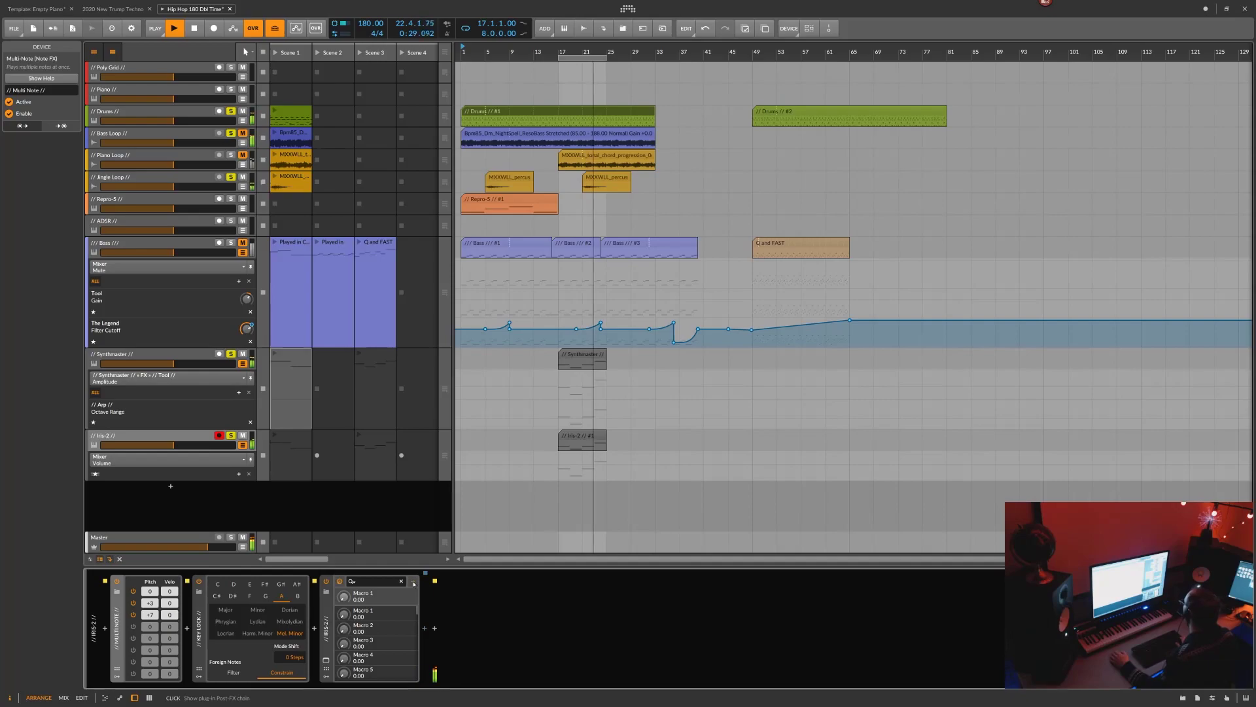
left_click(414, 583)
left_click(424, 628)
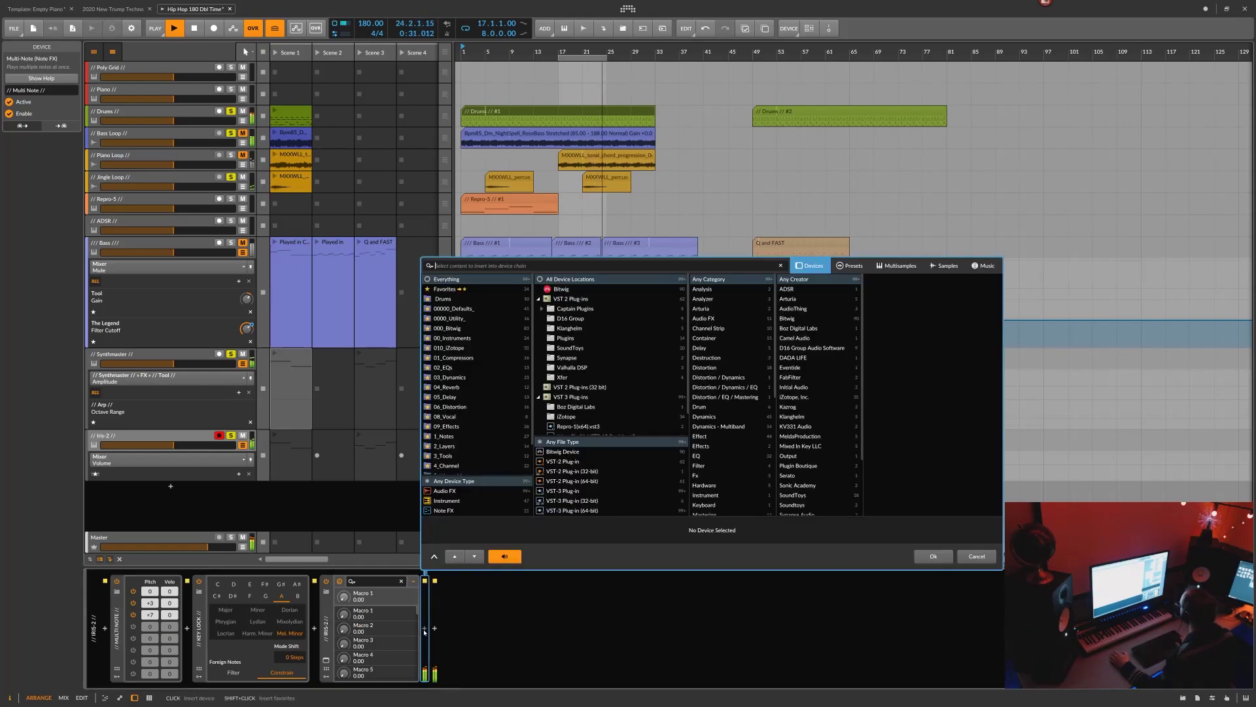
left_click(443, 456)
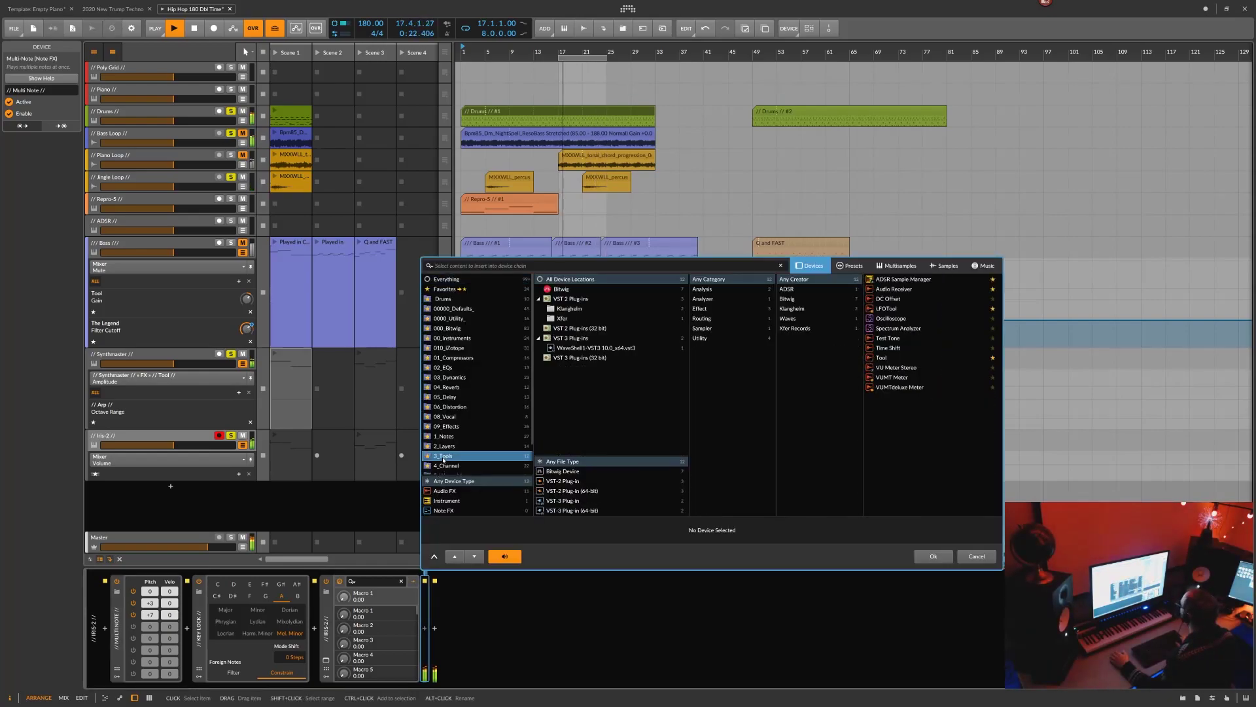
left_click(888, 359)
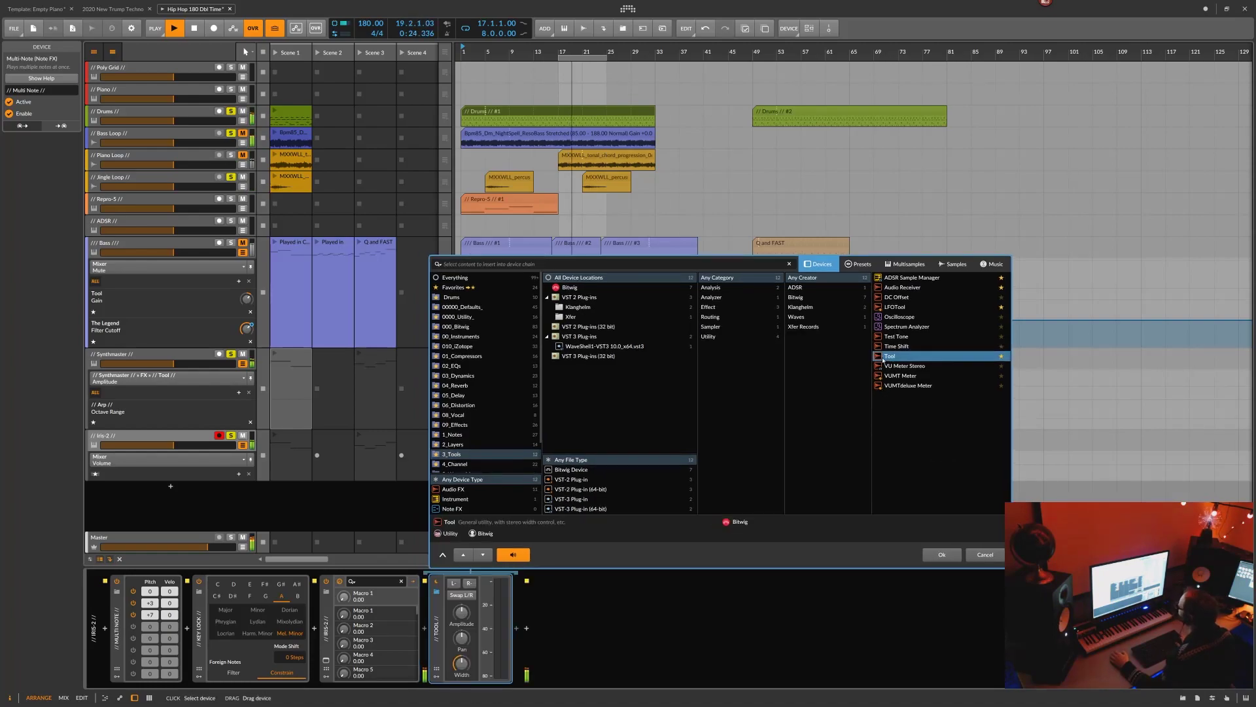
left_click(940, 554)
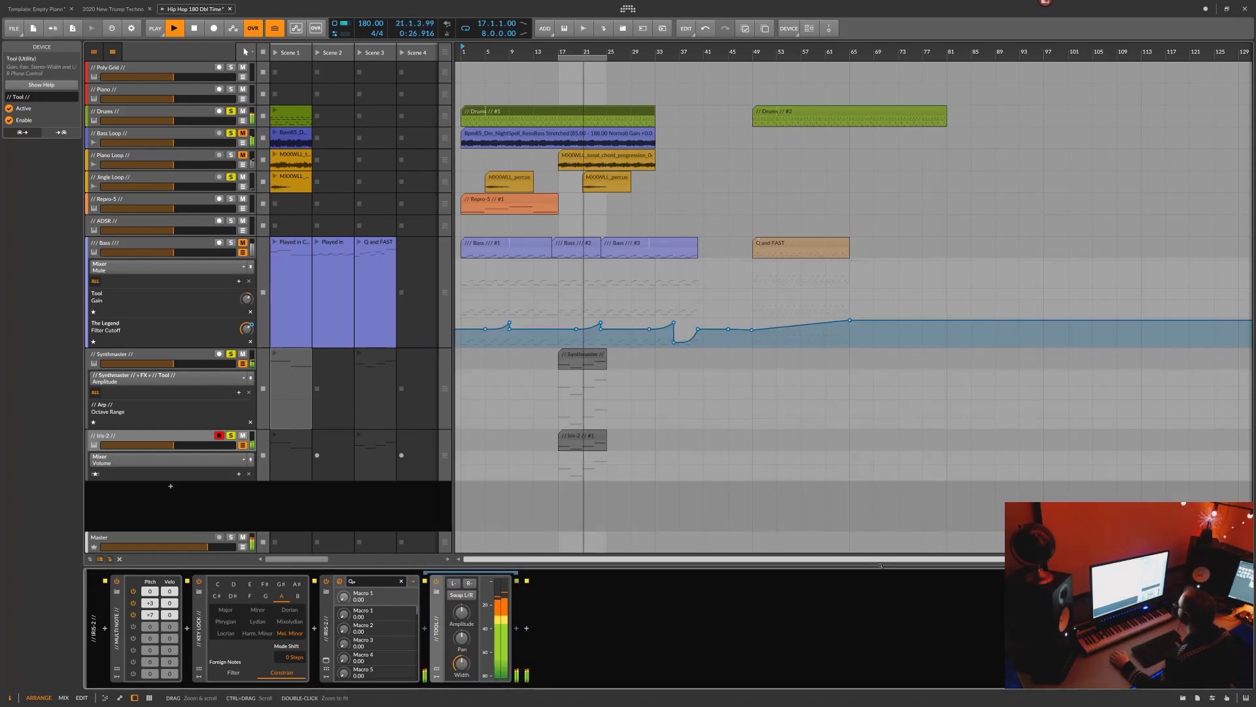
left_click(461, 612)
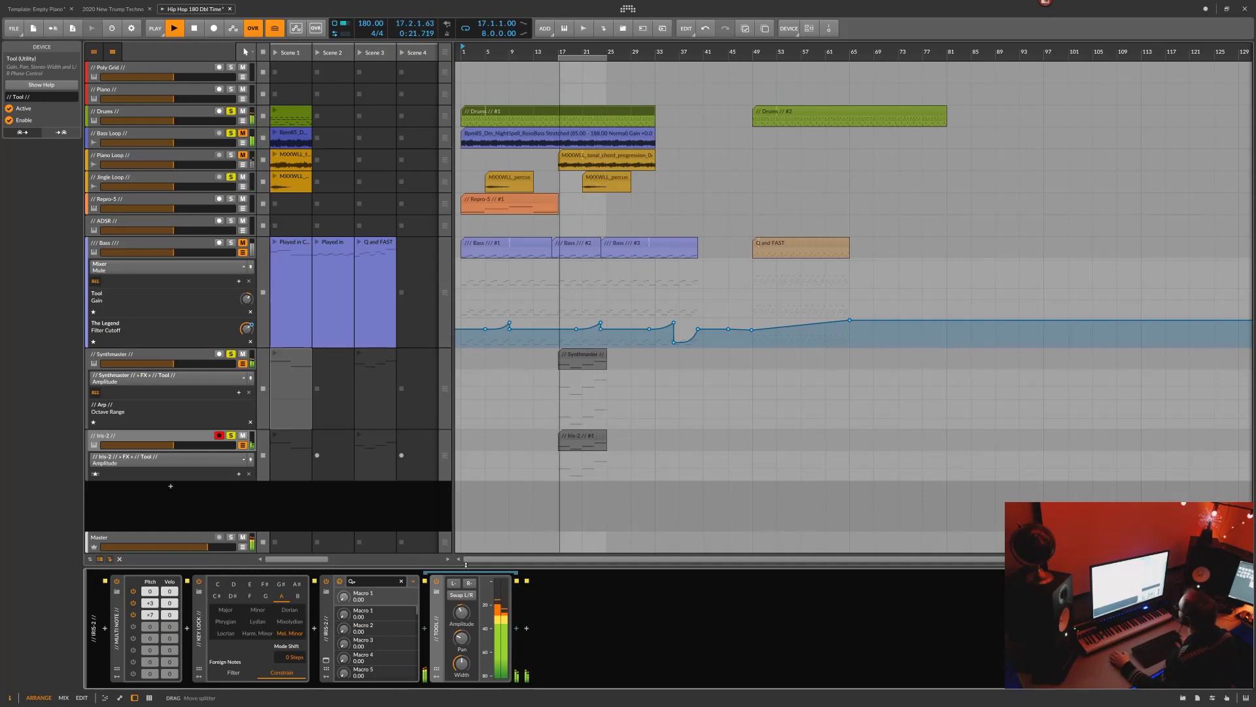
Open the Iris-2 clip in the note editor and unsolo Bass Loop, Jingle Loop, Synthmaster and Iris-2, leaving only Drums soloed
double_click(576, 439)
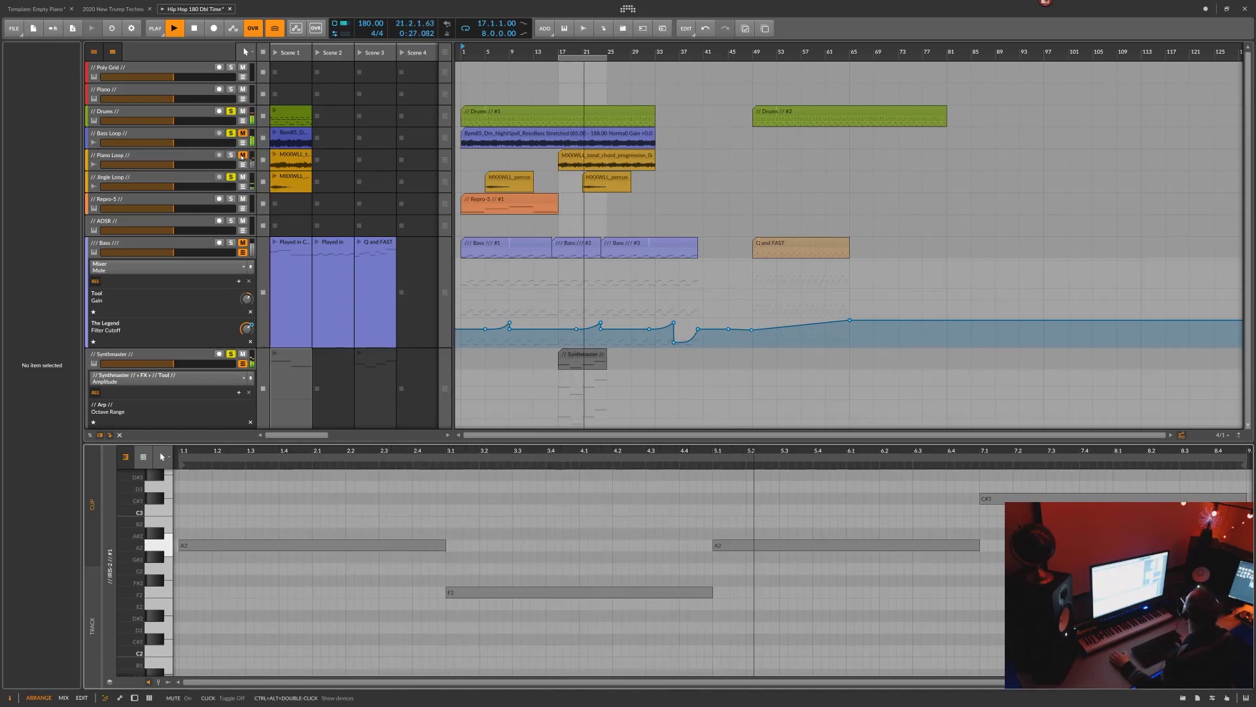
left_click(231, 132)
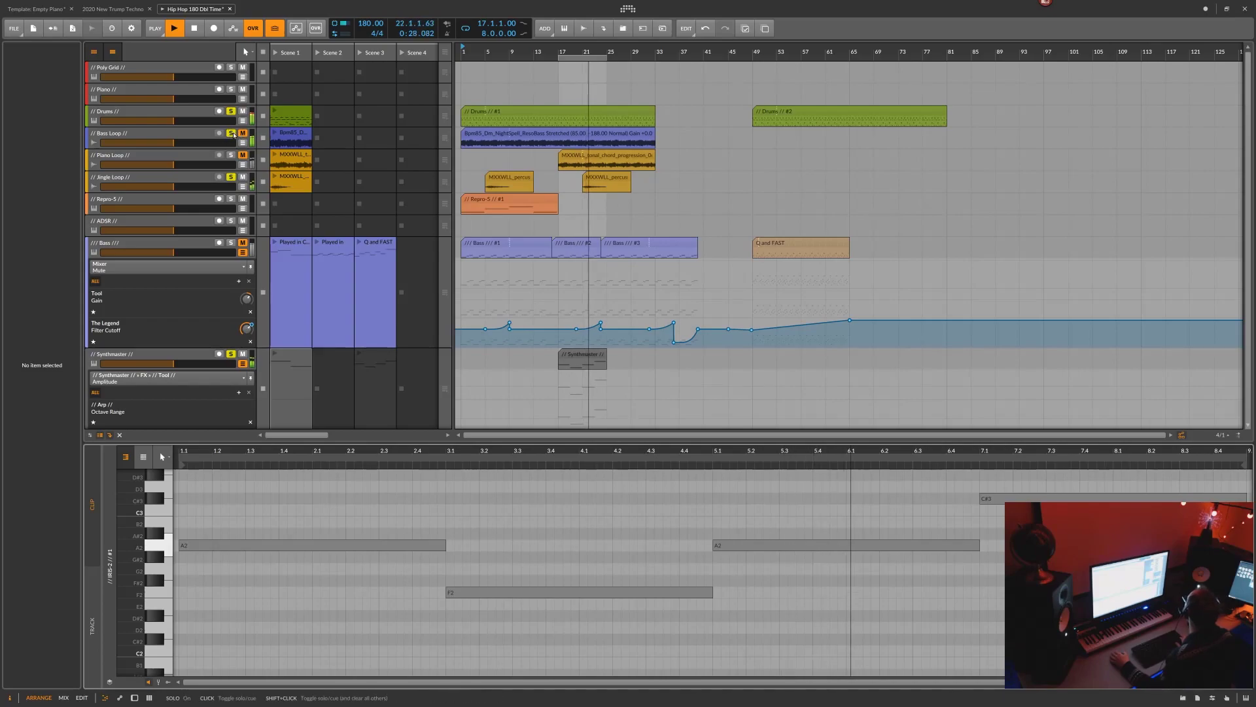
left_click(230, 177)
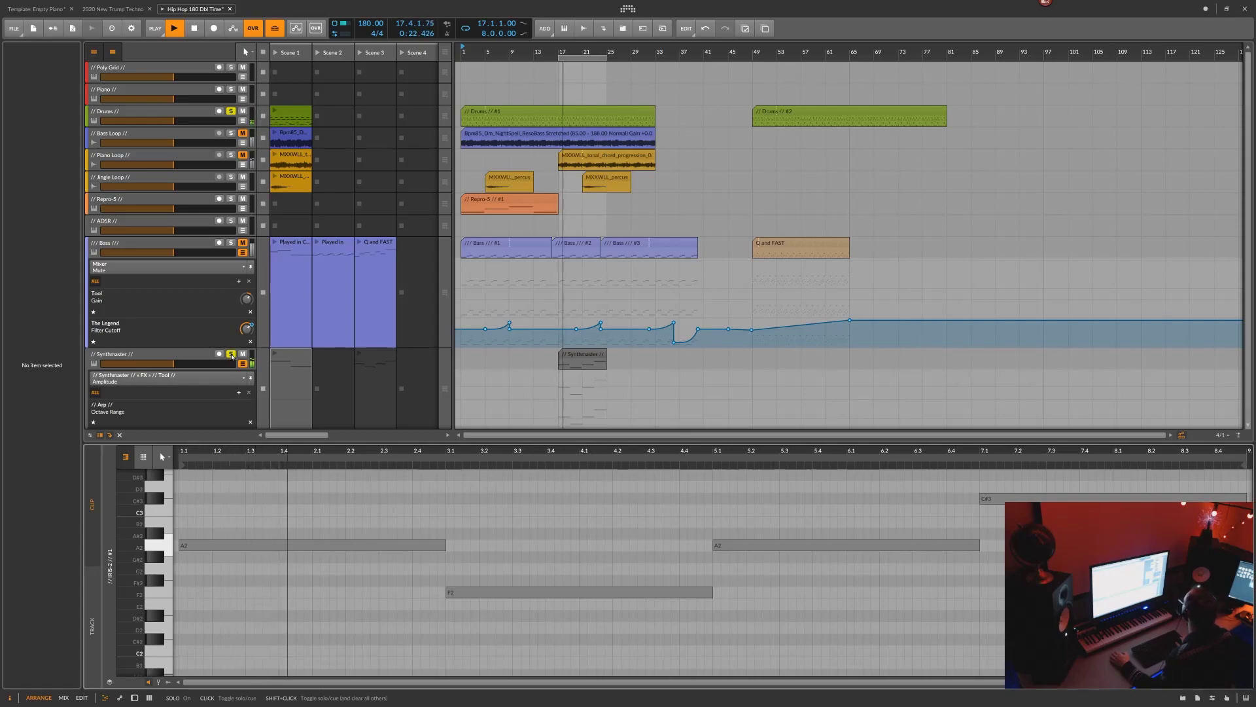
scroll(234, 357, "down", 2)
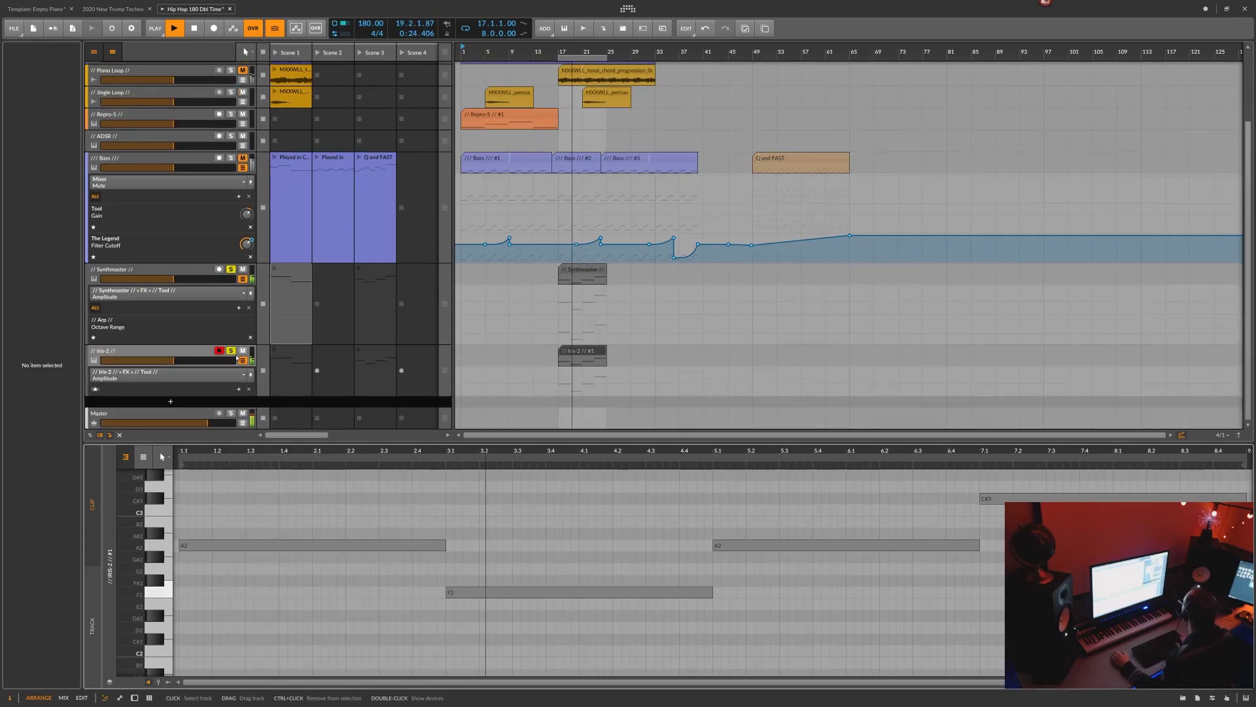
left_click(230, 269)
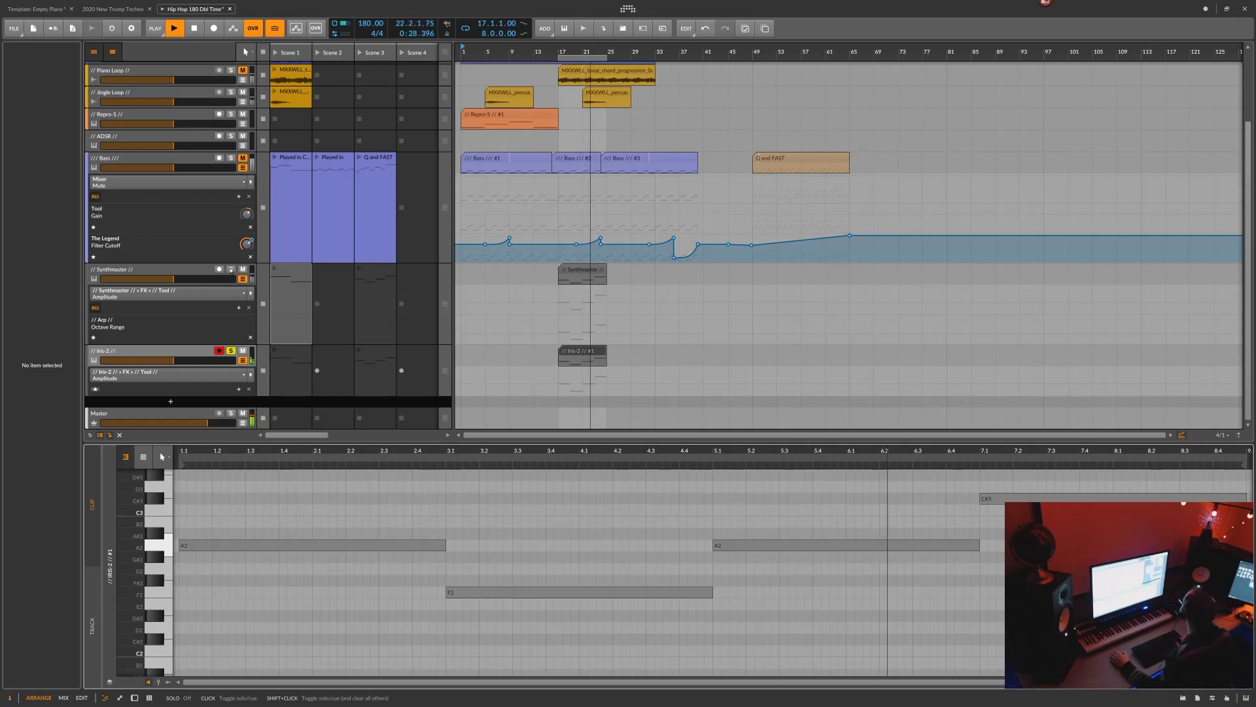
left_click(231, 352)
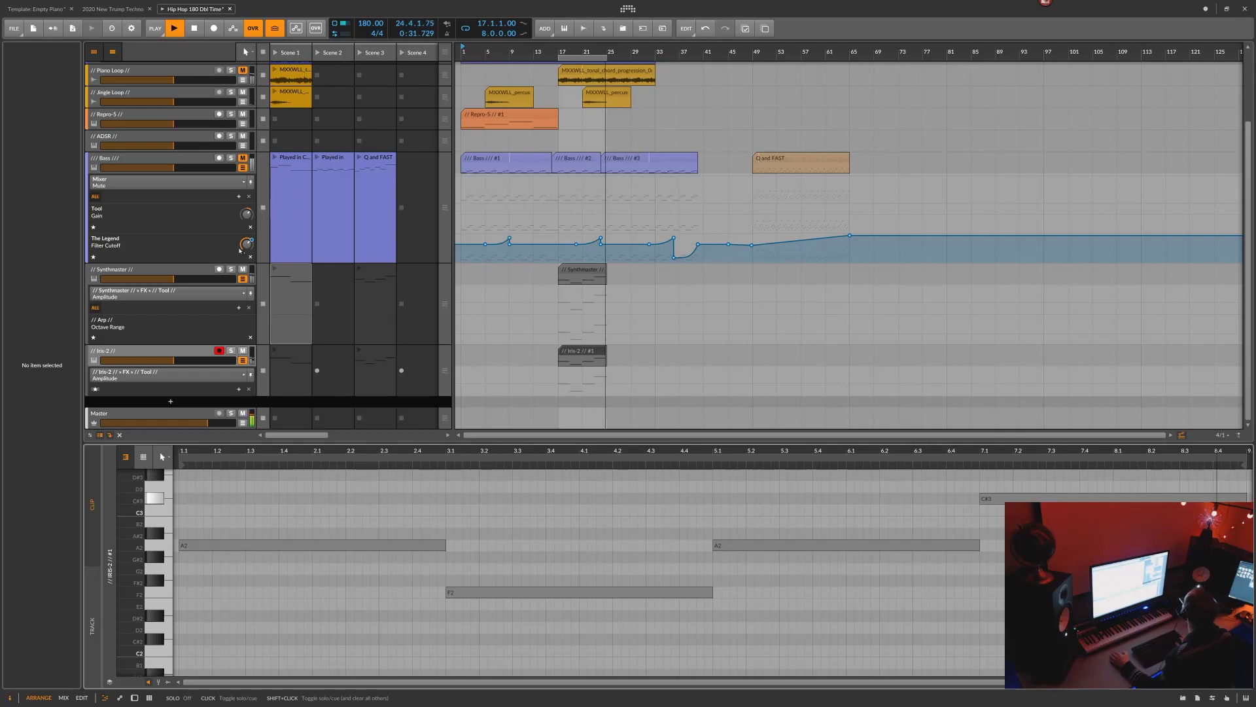
Audition the Bass track together with the drums by soloing it temporarily
left_click(231, 159)
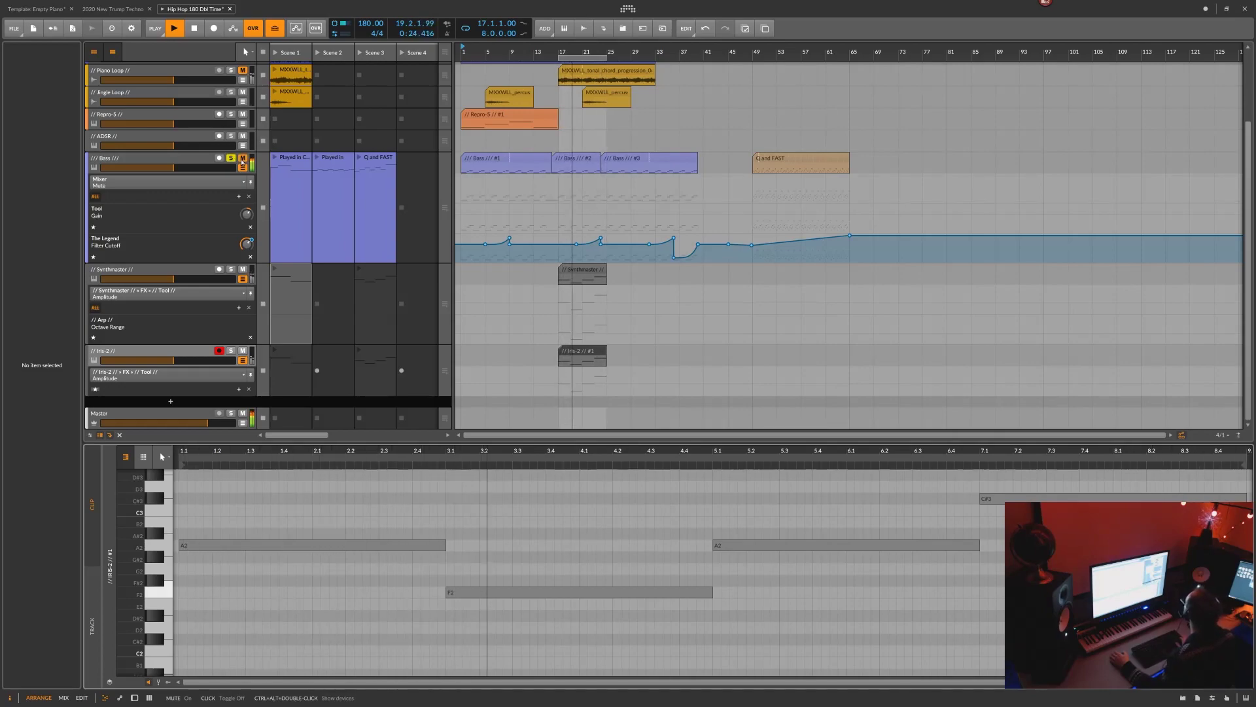
left_click(231, 158)
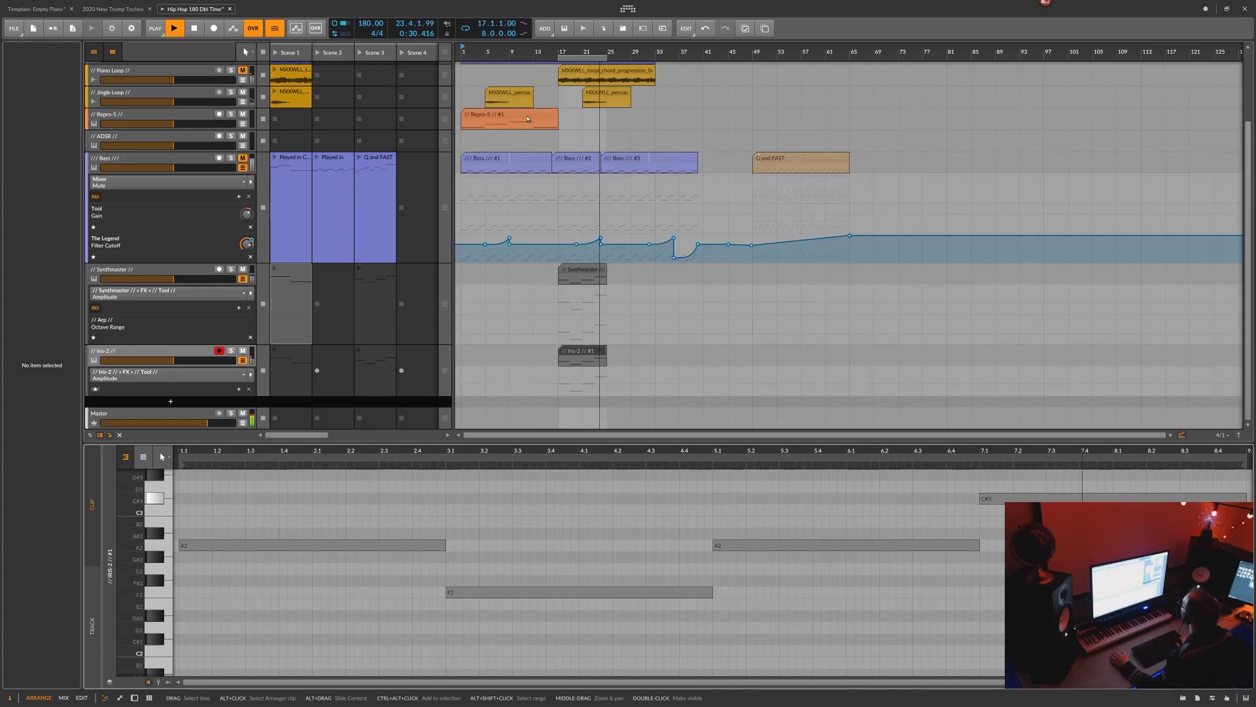
Move the Repro-5 clip to start at bar 17 and solo its track alongside the drums
left_click_drag(517, 123, 655, 114)
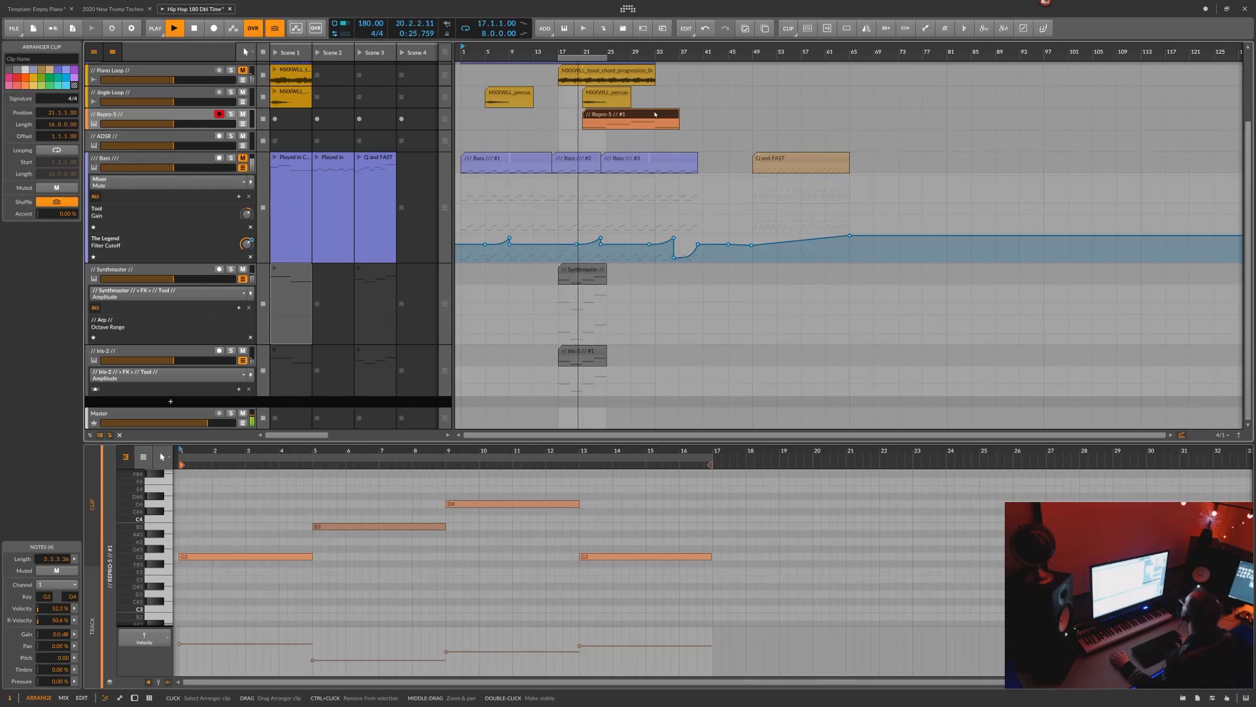
scroll(441, 126, "up", 3)
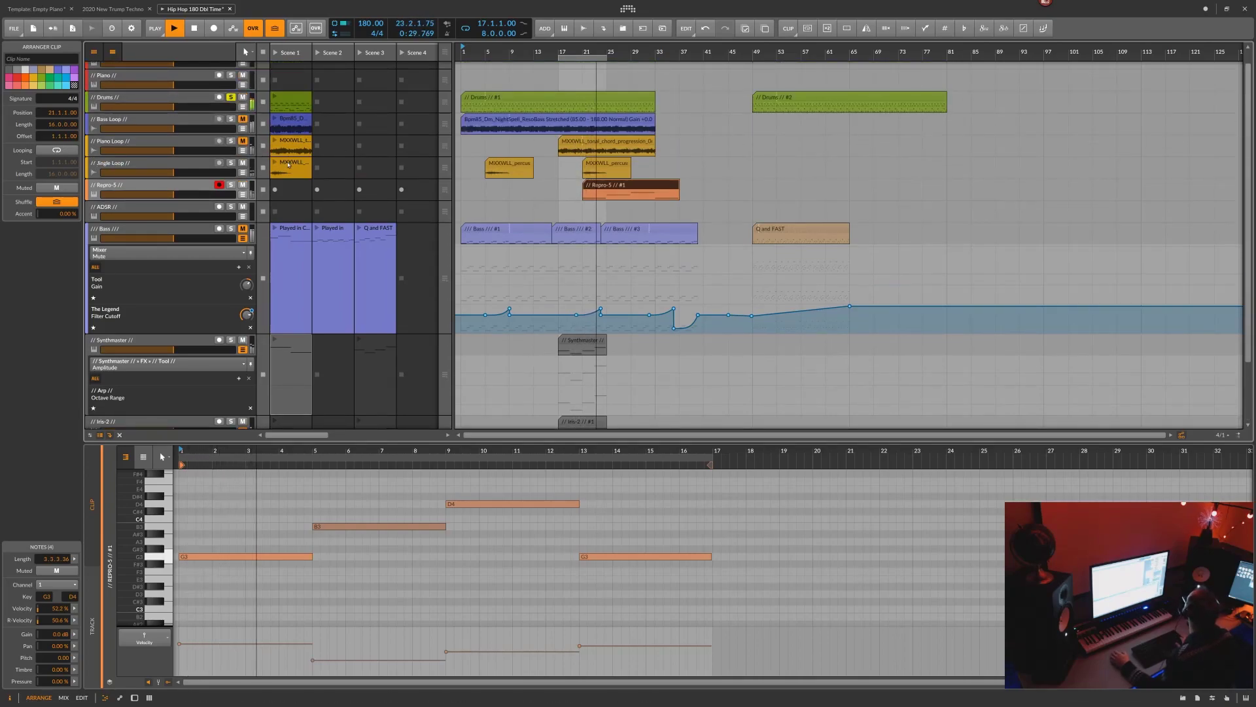
left_click(232, 186)
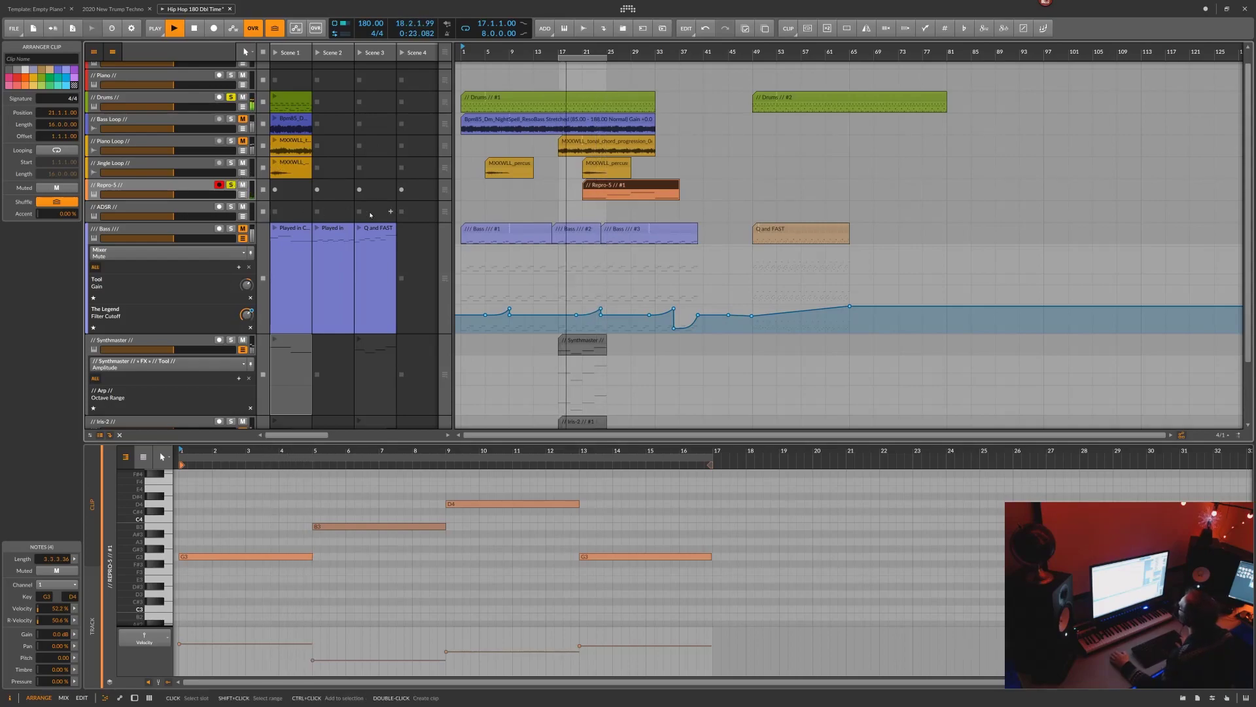
left_click_drag(600, 186, 578, 187)
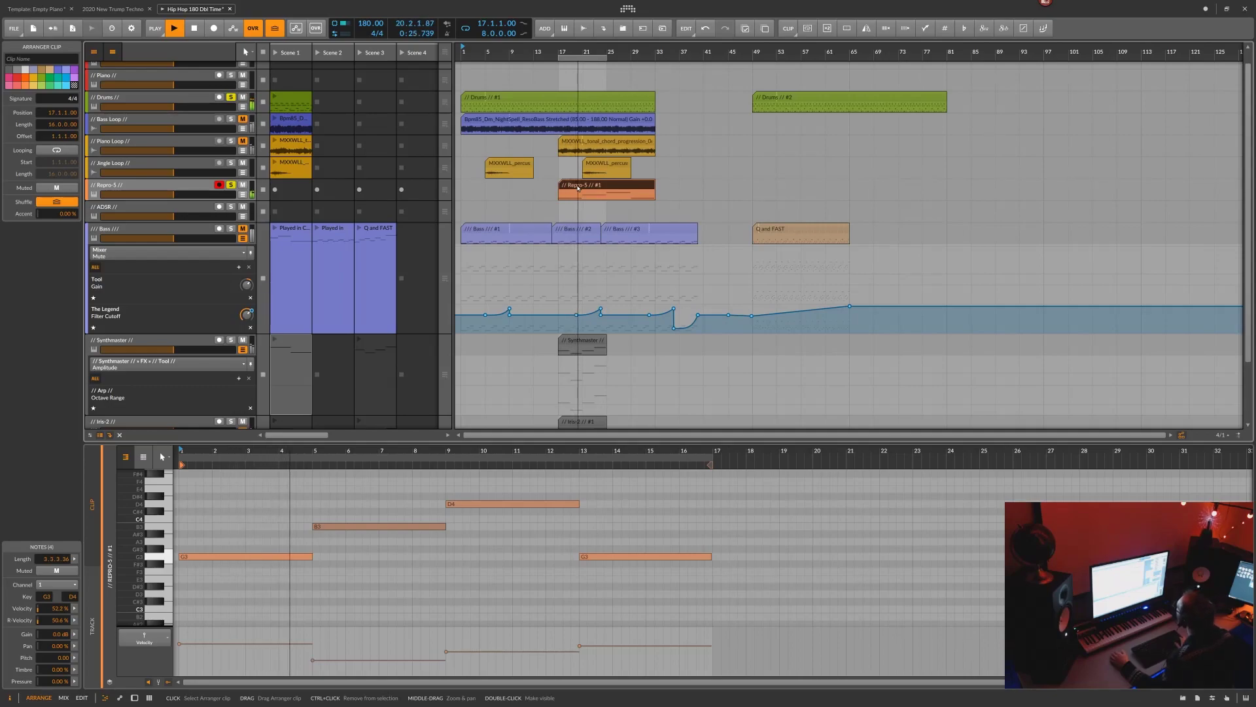
Stop playback and open the True Dynamics plug-in window from the Drums track's device chain
key("space")
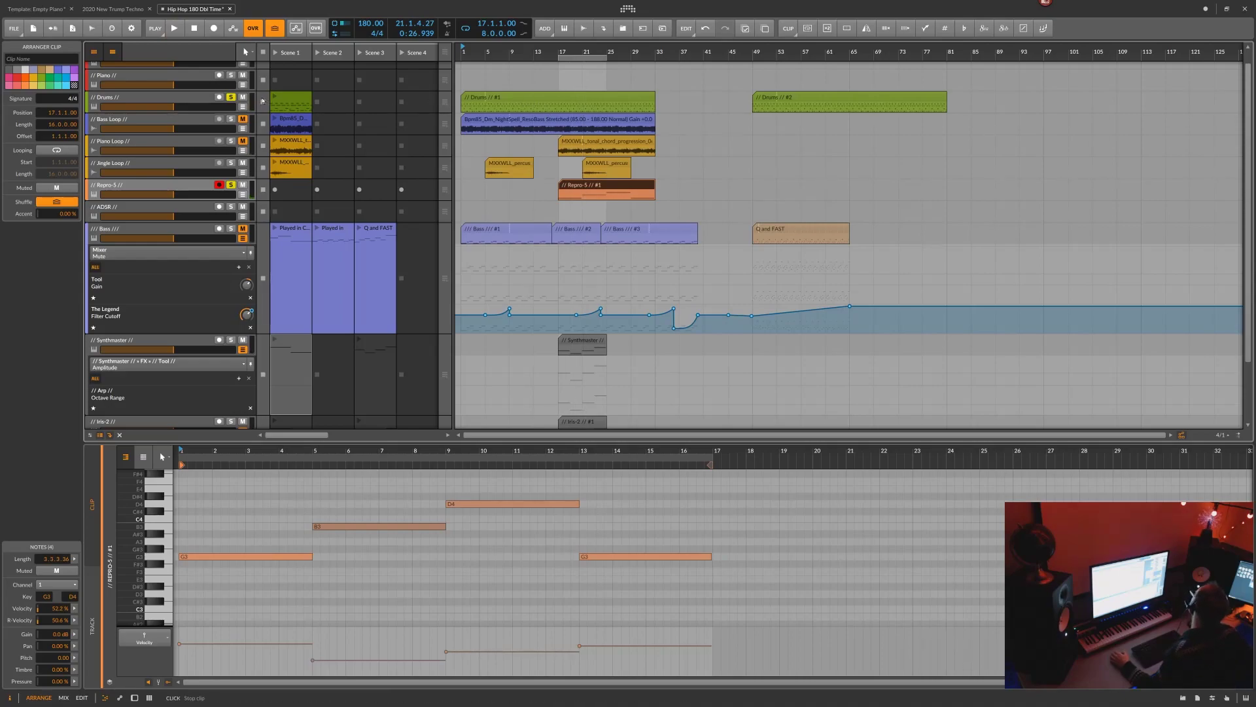
double_click(187, 112)
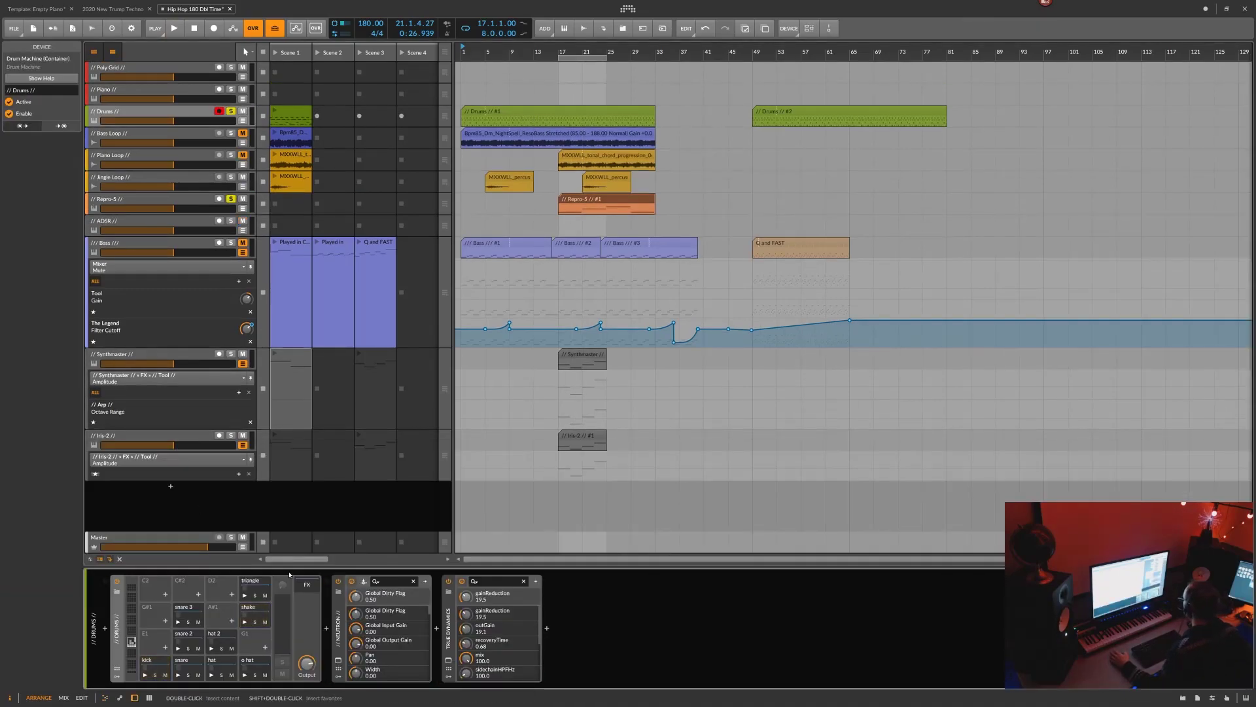
left_click(448, 662)
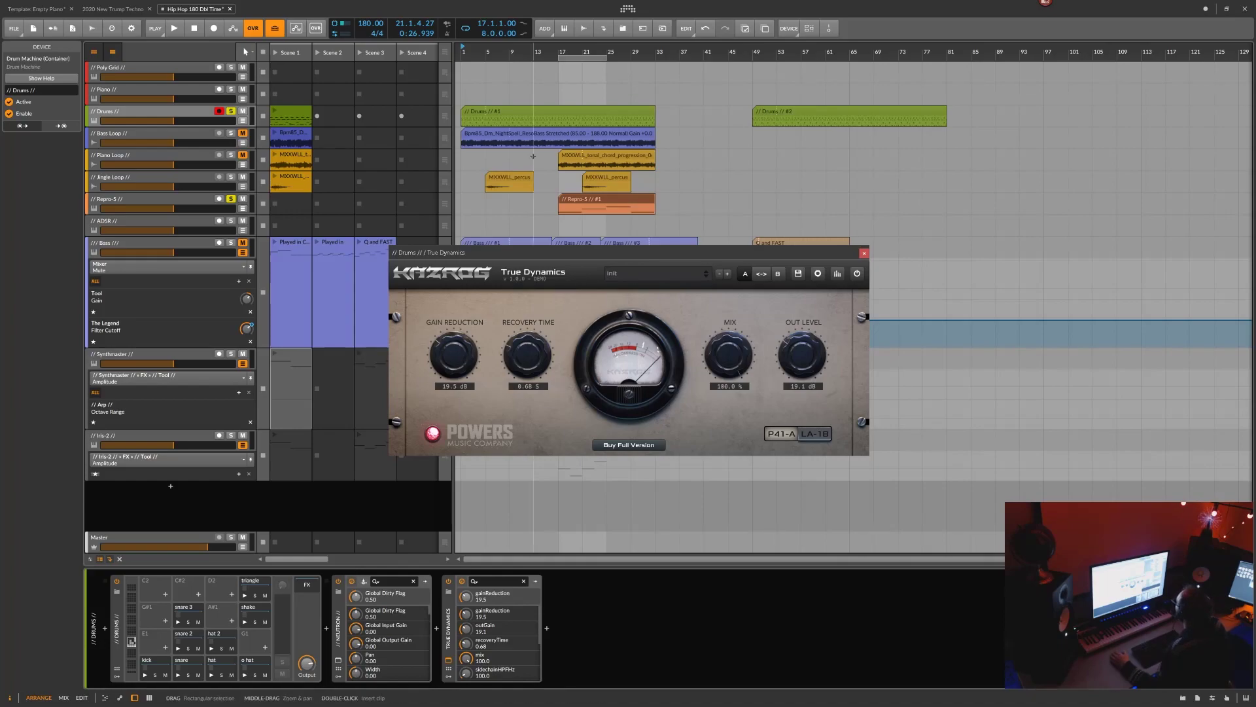
Unsolo Repro-5, play the drums alone from bar 17, and bypass the True Dynamics plug-in
left_click(232, 200)
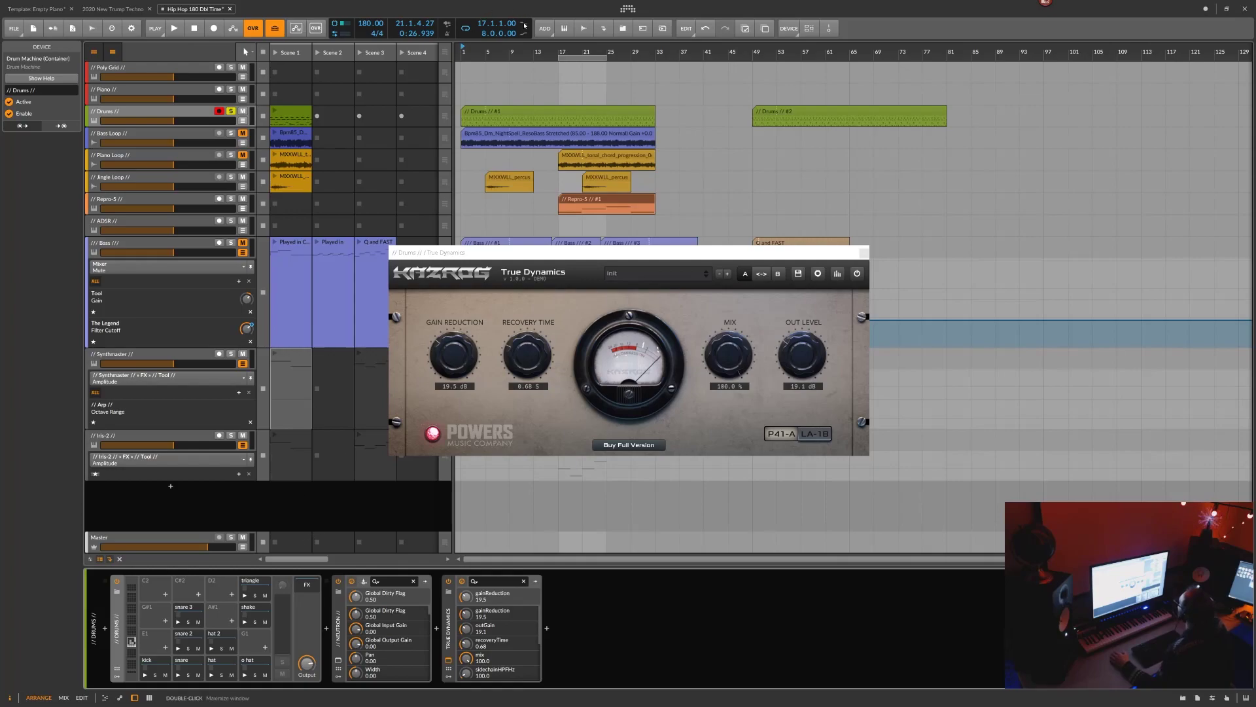
key("space")
left_click(858, 274)
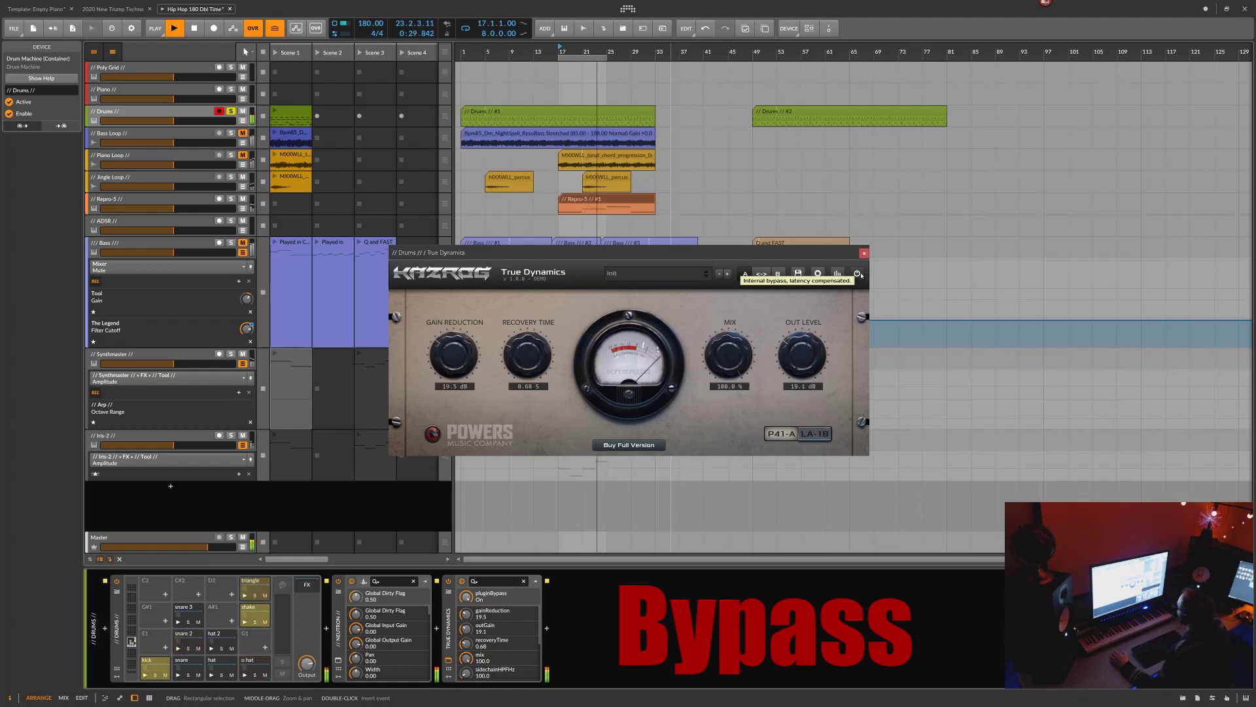
Compare the playing drums with the True Dynamics plug-in active and bypassed, and close its window
left_click(860, 275)
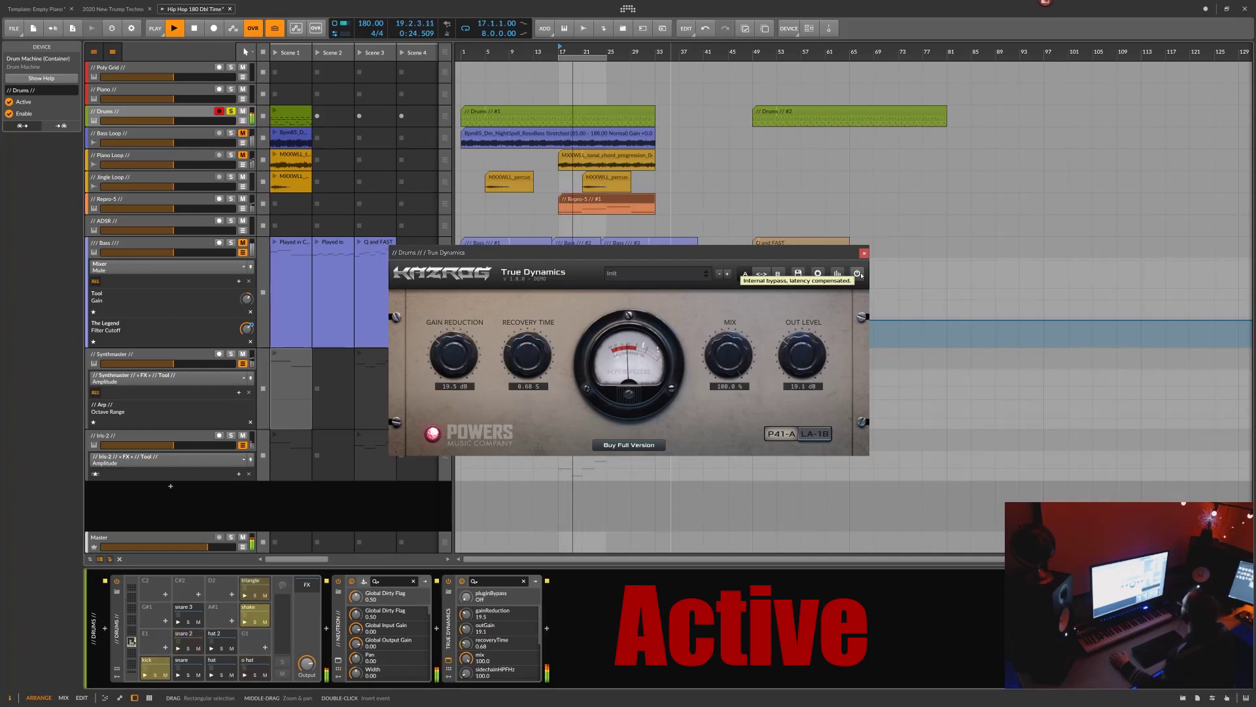
left_click(858, 274)
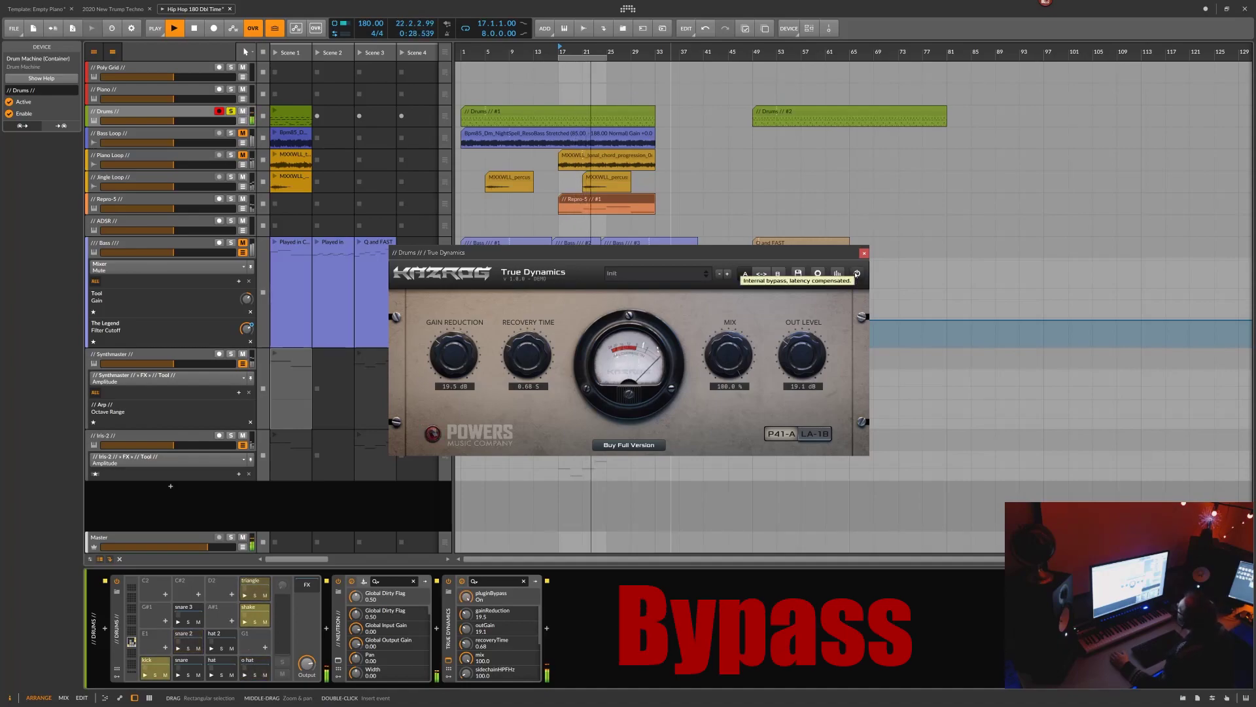
left_click(864, 254)
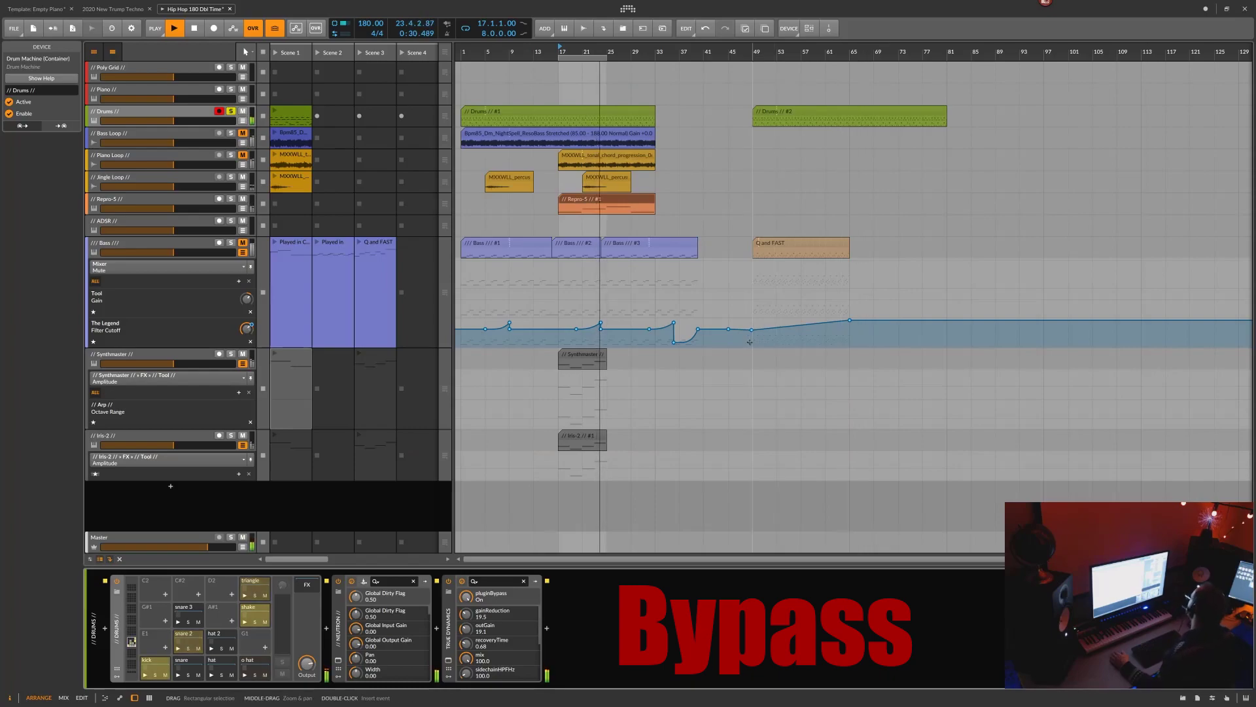
Reactivate True Dynamics on the Drums track from its plug-in window, stop playback and close the window
left_click(448, 660)
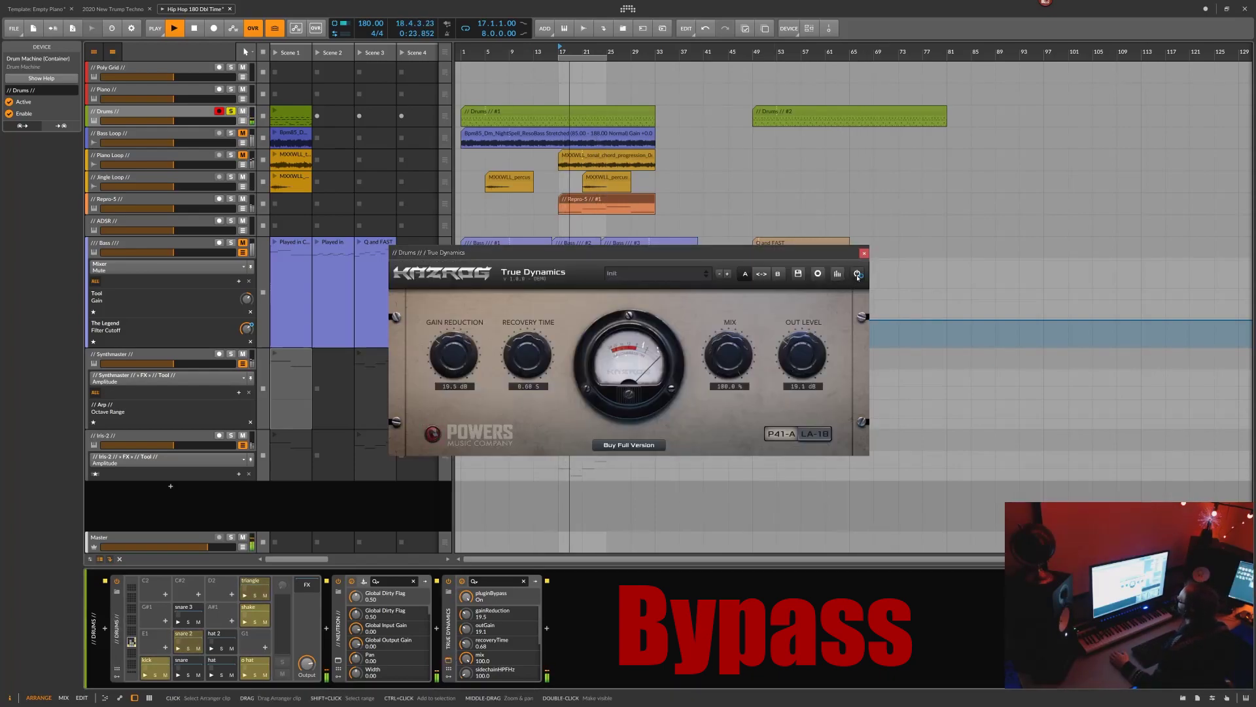
left_click(857, 275)
key("space")
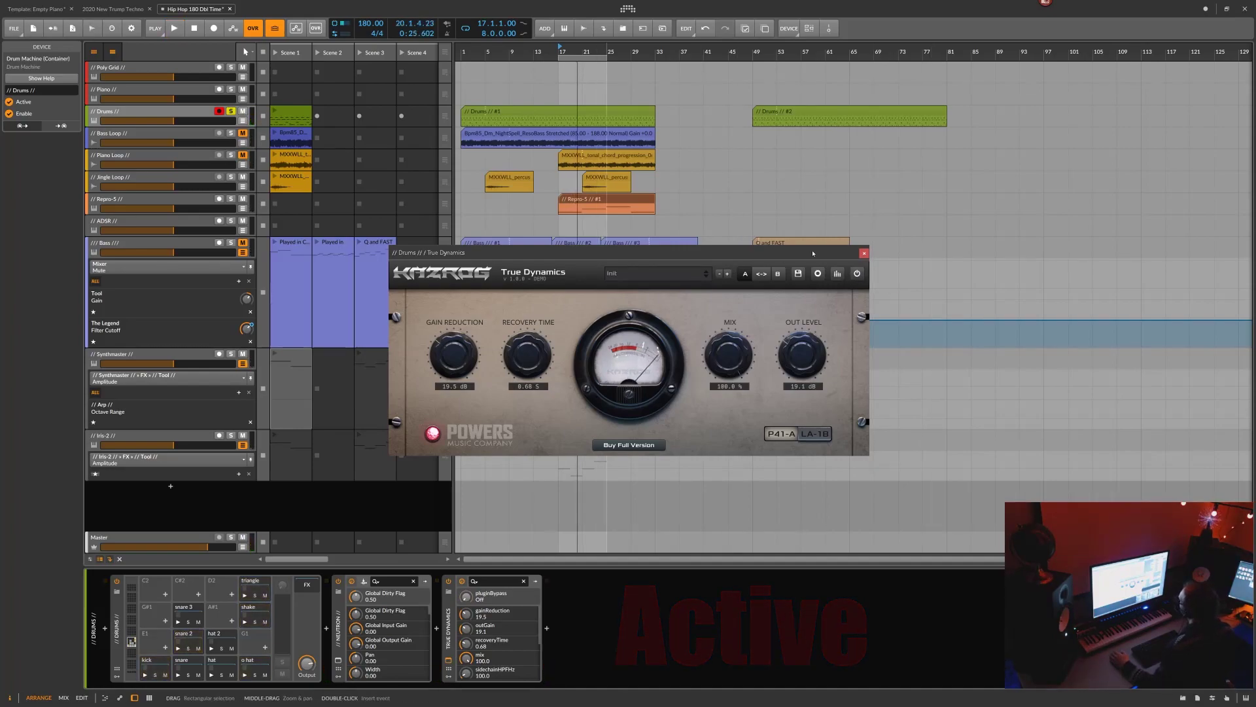
left_click(864, 254)
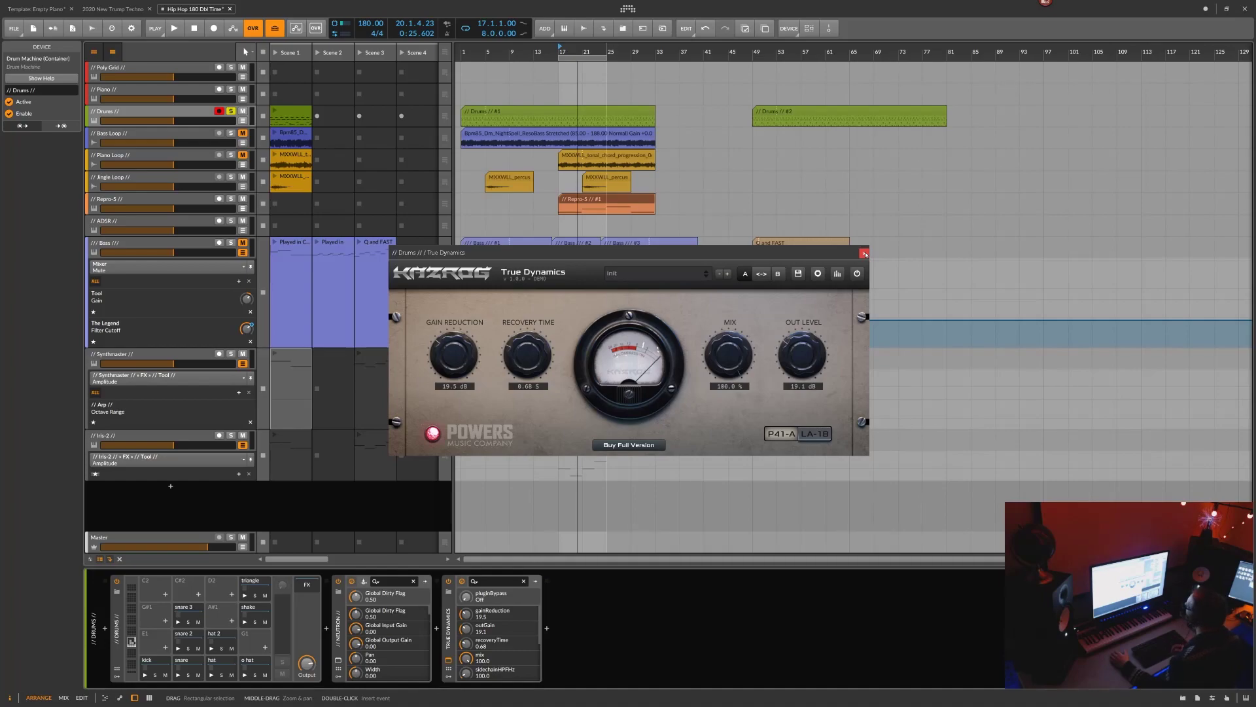
left_click(865, 254)
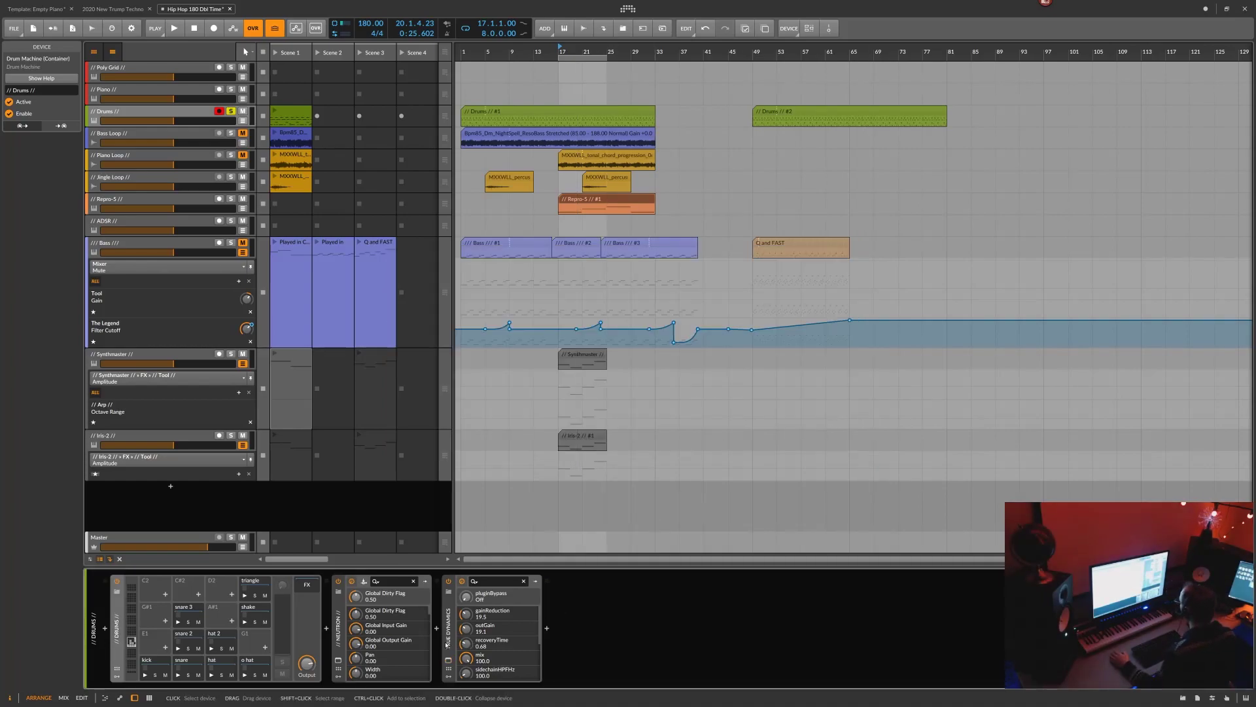
Look over the Neutron plug-in on the Drums track and the device chain of the Bass Loop track
left_click(339, 659)
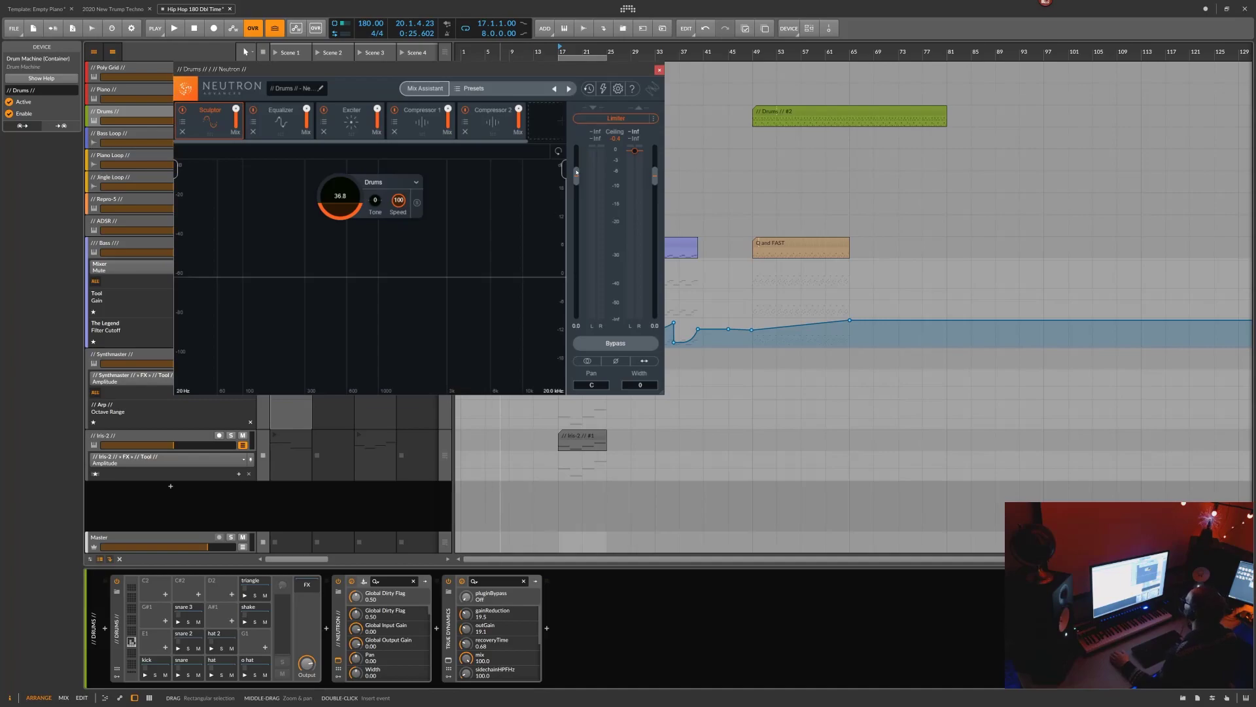
left_click(659, 70)
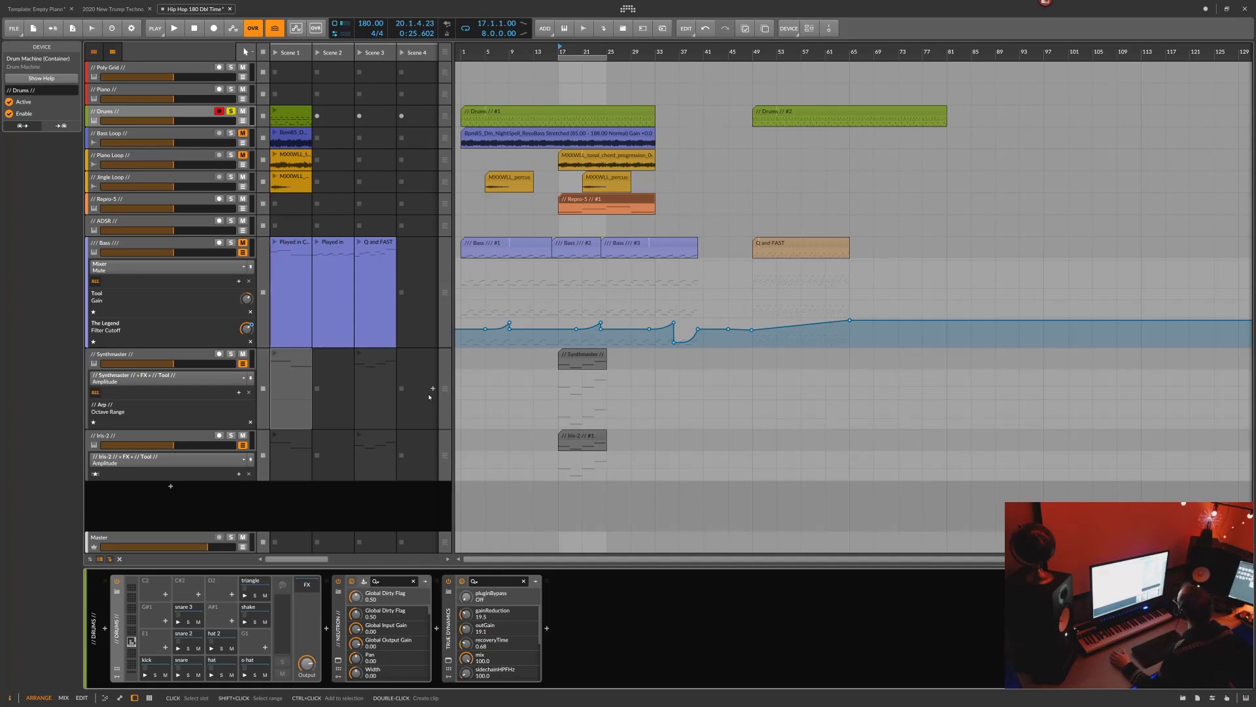
left_click(121, 135)
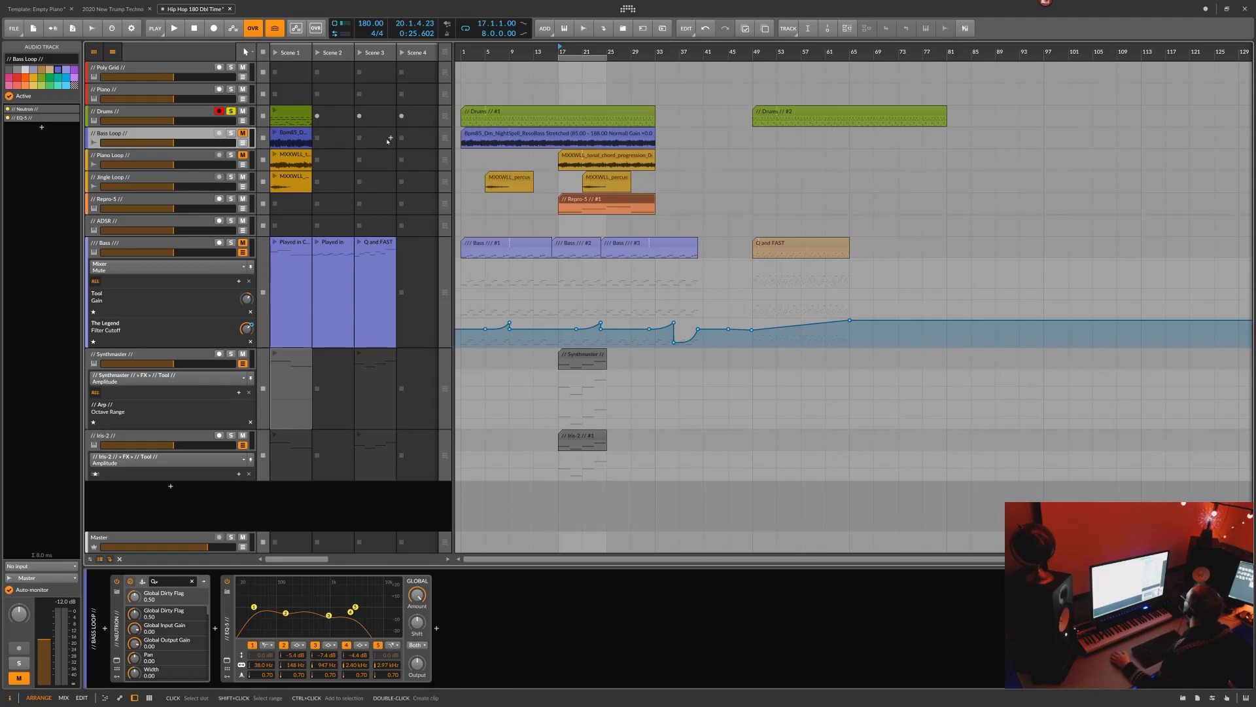
double_click(152, 136)
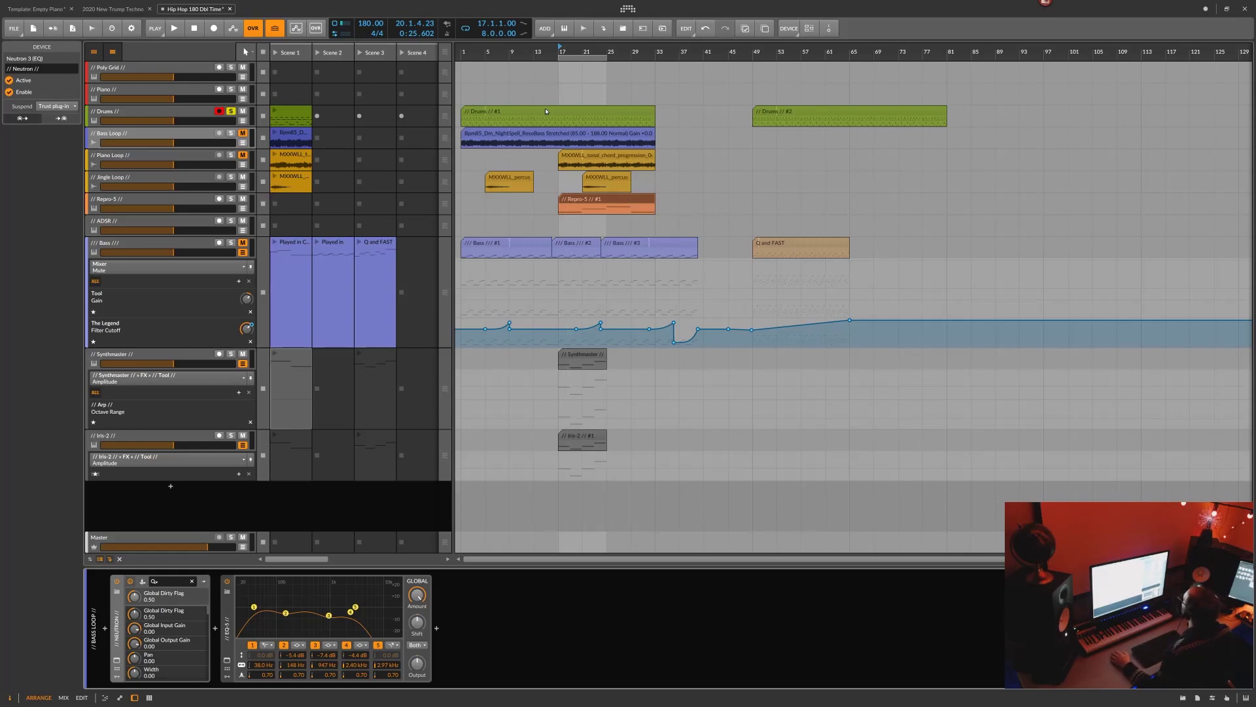
Open the first Drums clip in the note editor, check the groove settings and play the drums from bar 17
left_click(526, 112)
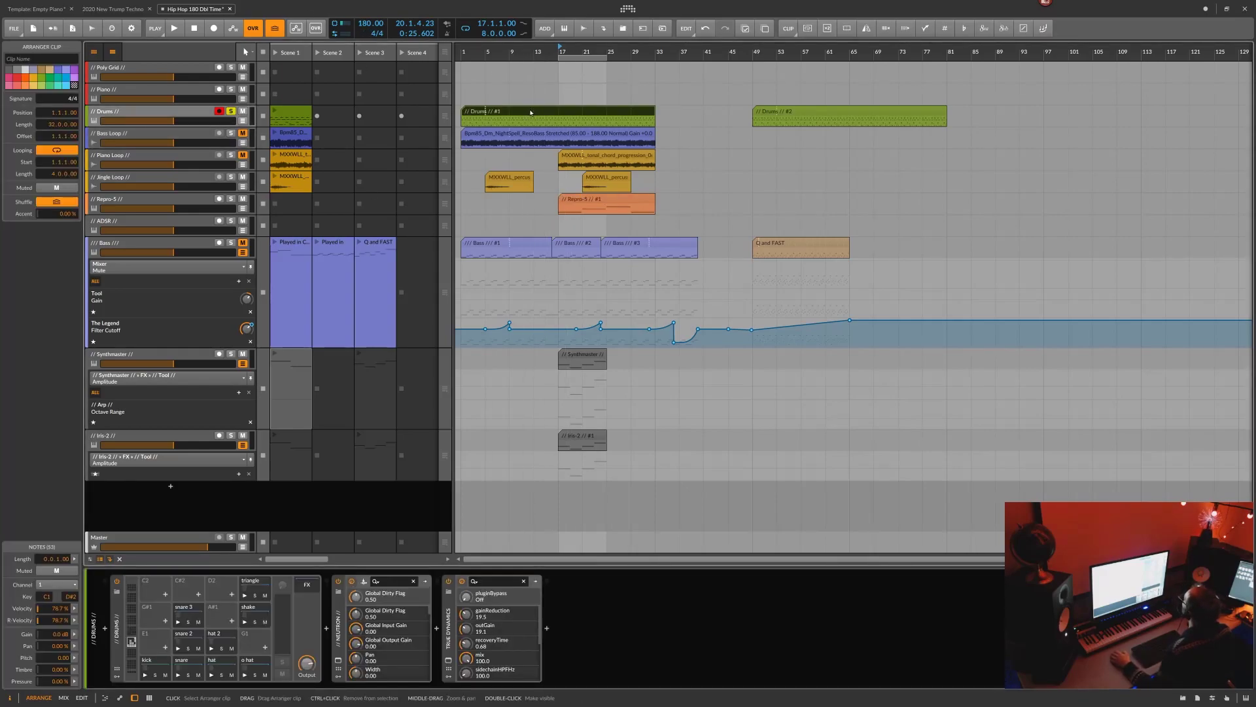
double_click(529, 111)
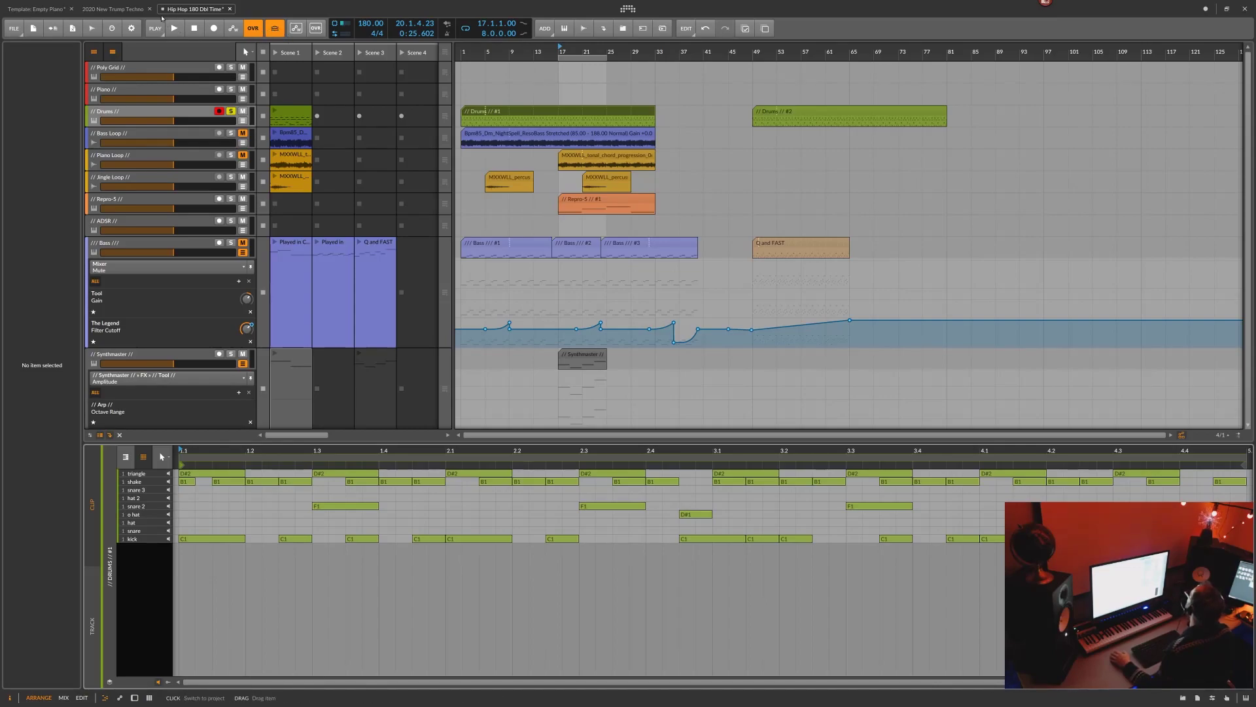
left_click(156, 29)
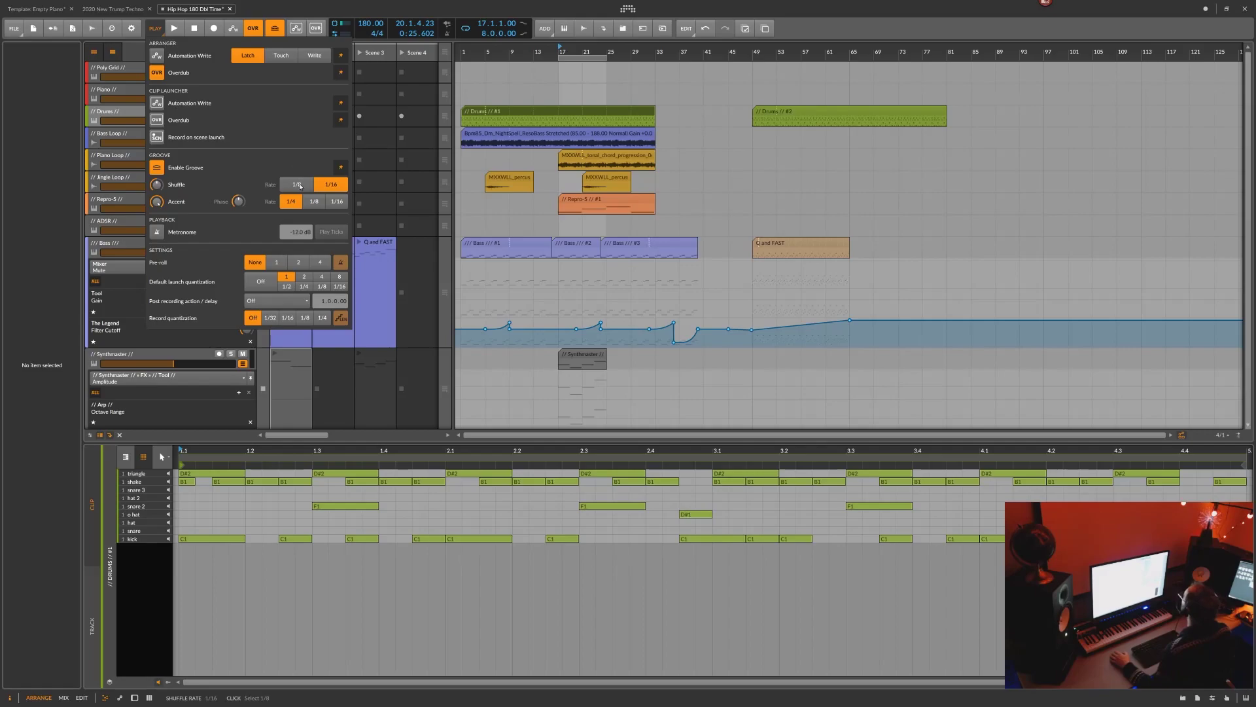
left_click(558, 52)
key("space")
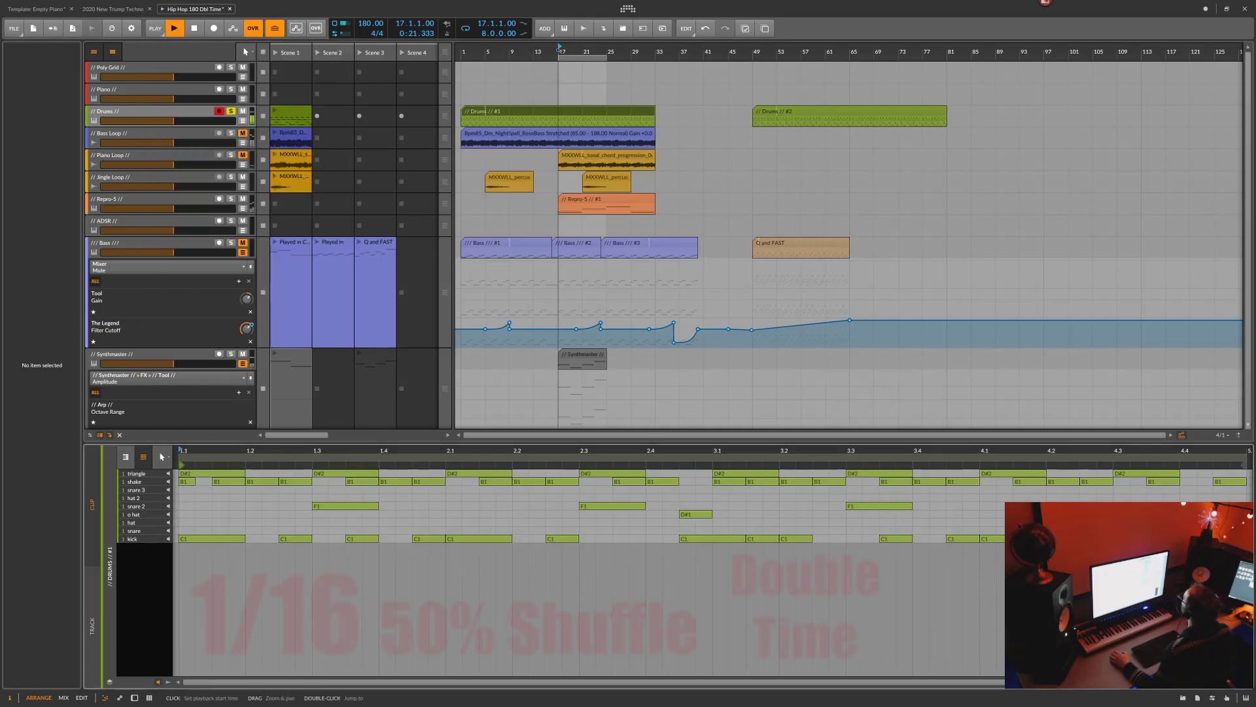
Try the groove's shuffle rate at 1/8 during playback, restore it to 1/16 and close the groove settings
left_click(157, 28)
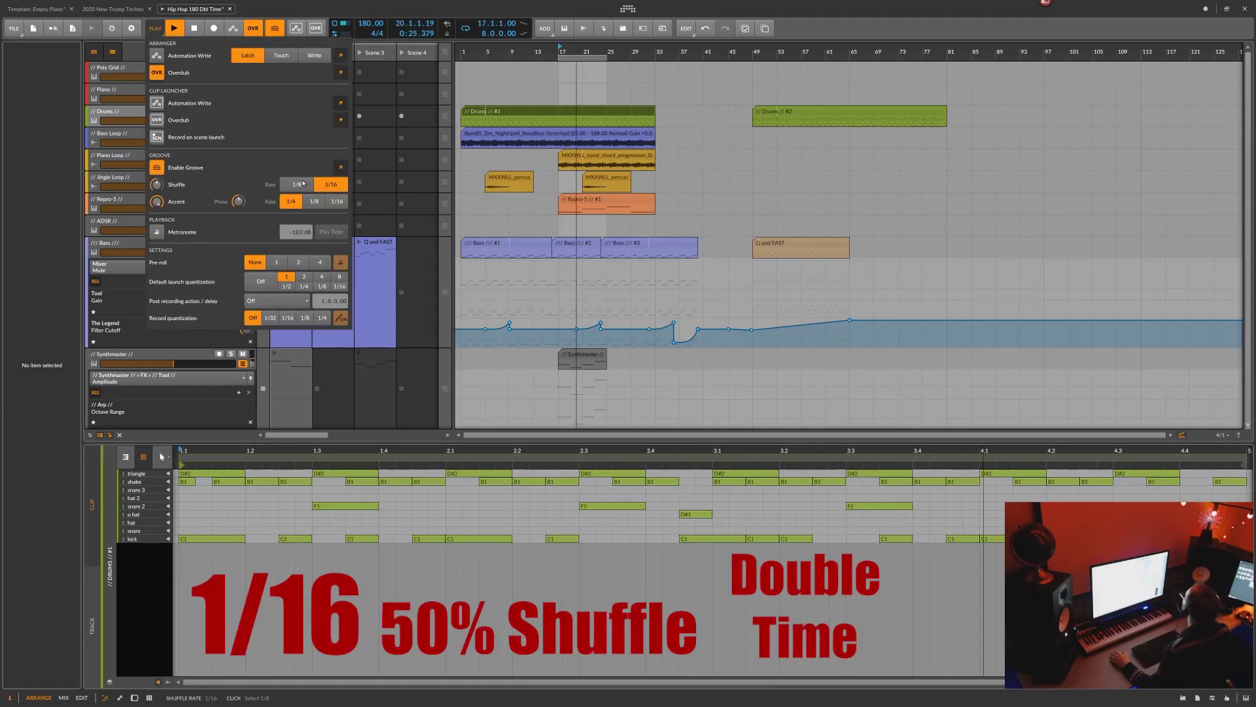
left_click(301, 184)
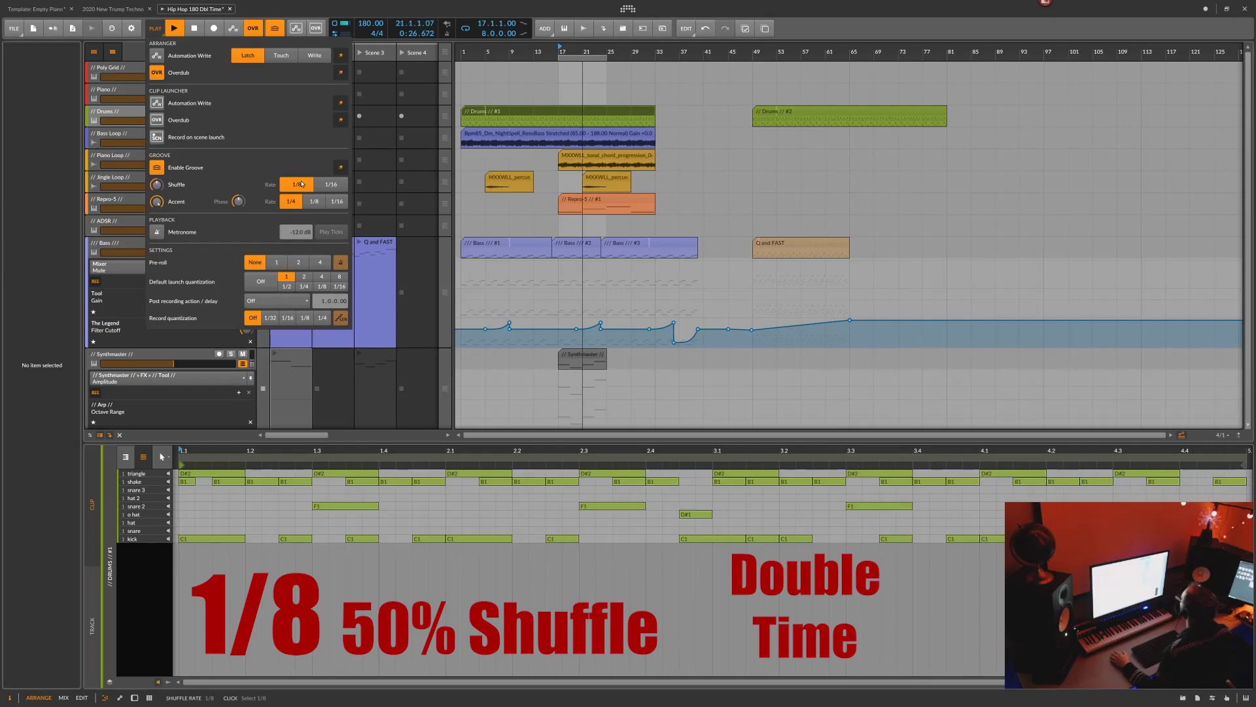
left_click(328, 185)
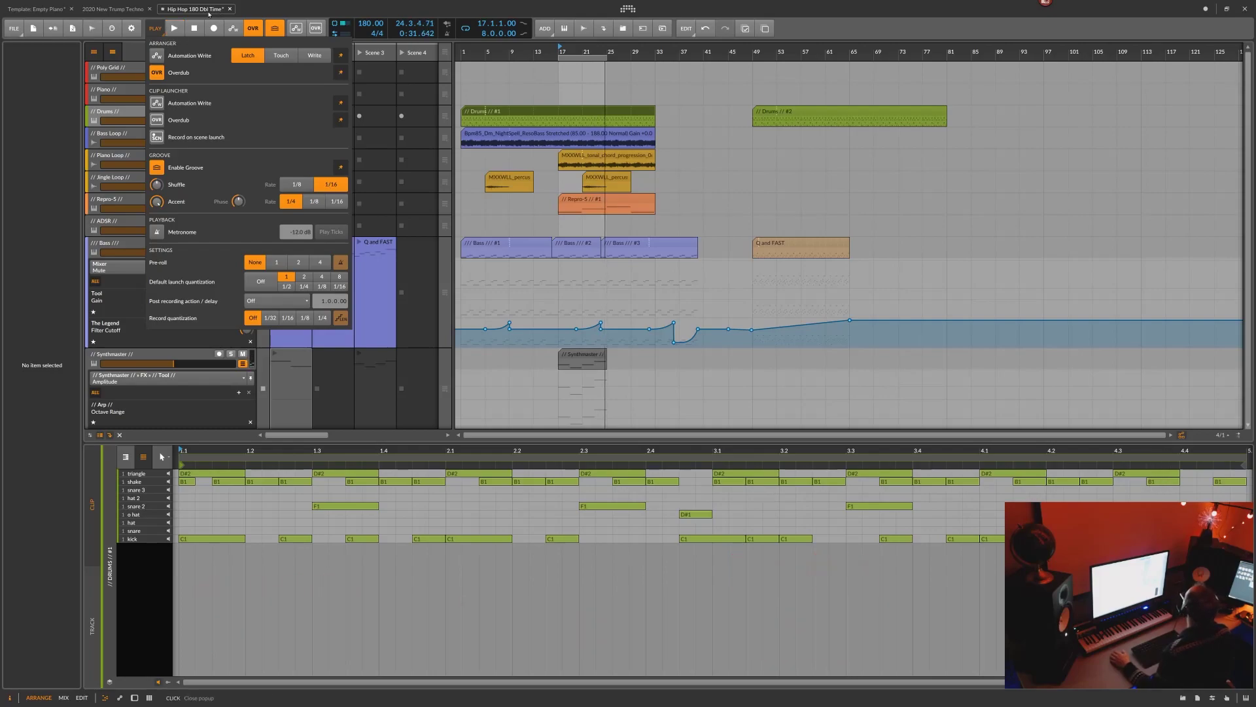
left_click(157, 28)
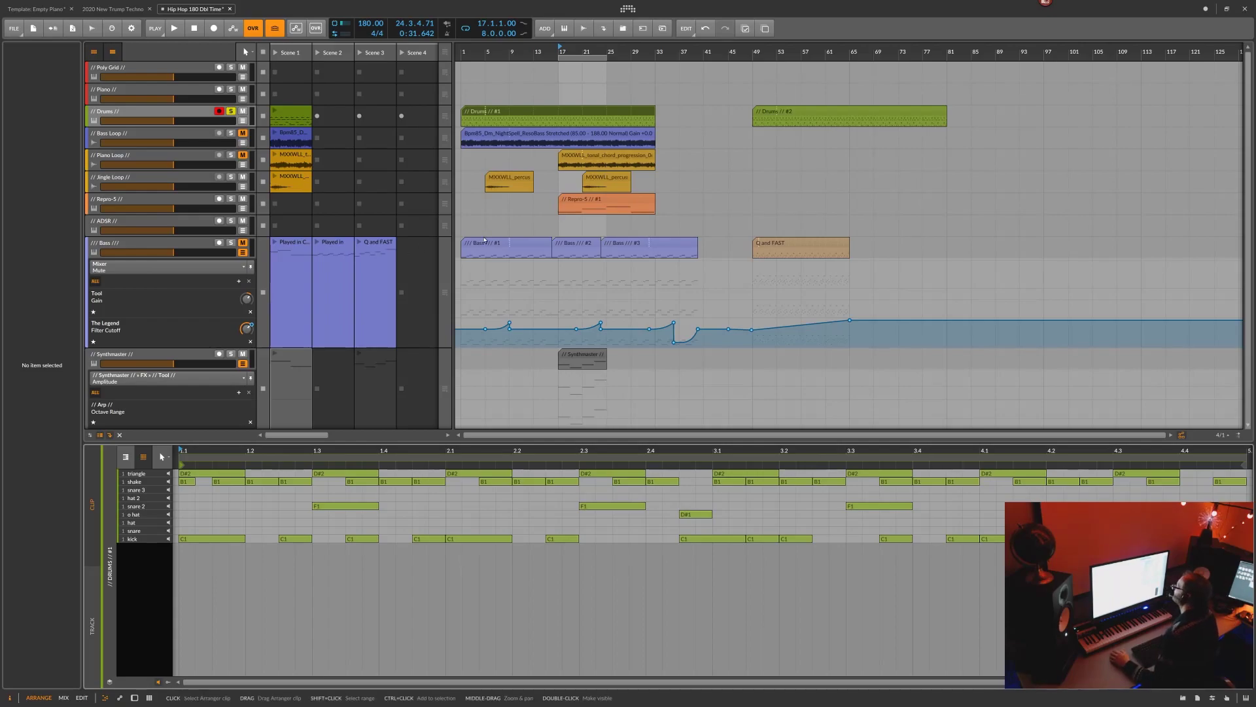
Open the Bass Loop clip in the audio editor and select its audio event
left_click(495, 133)
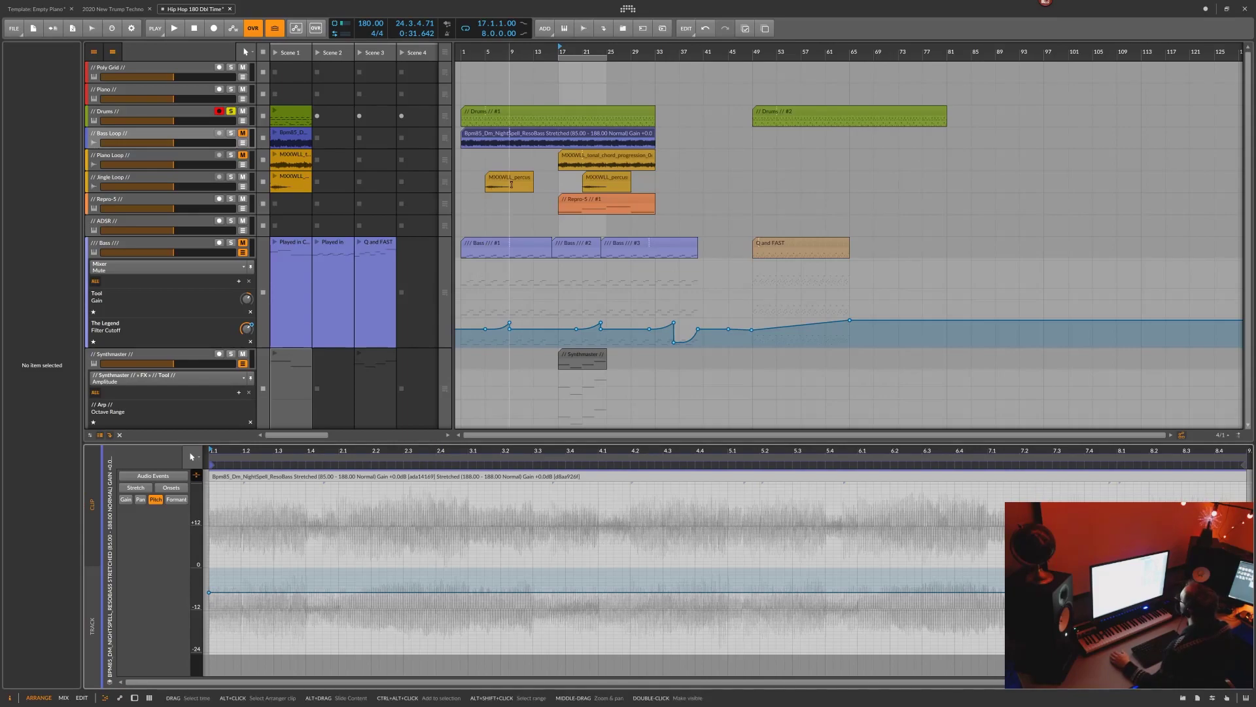
left_click(504, 134)
left_click(503, 135, "ctrl")
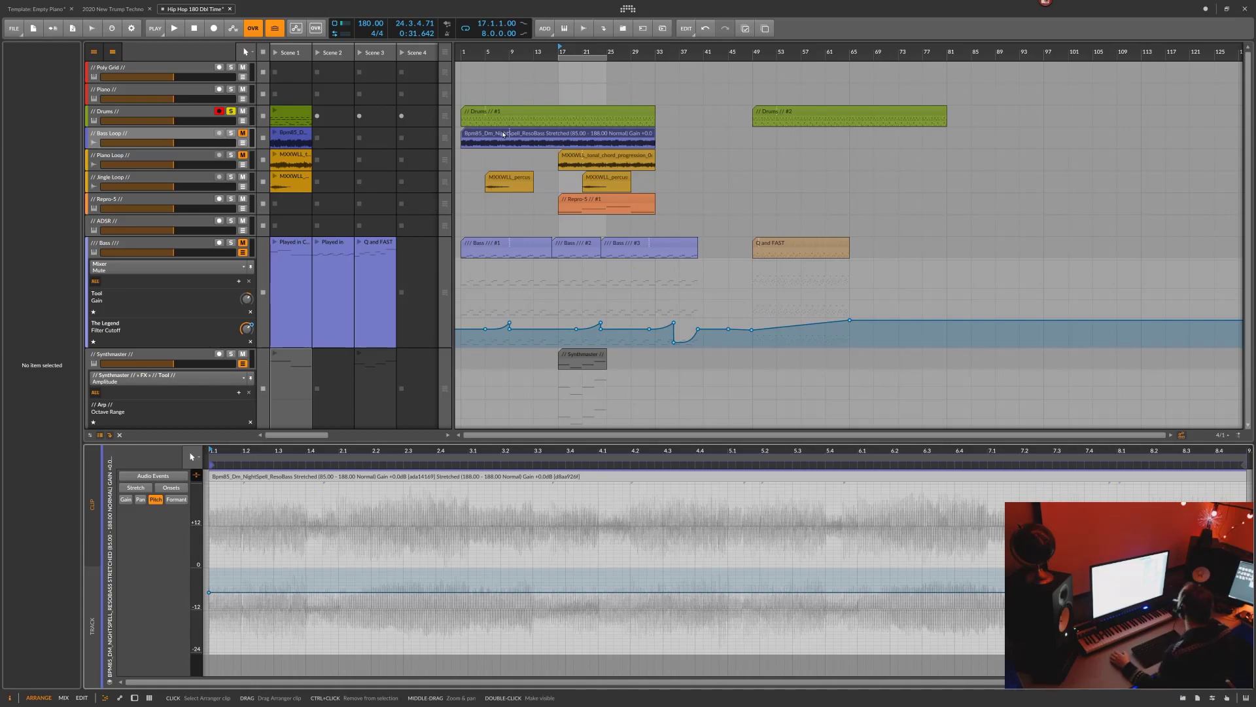
left_click(504, 135)
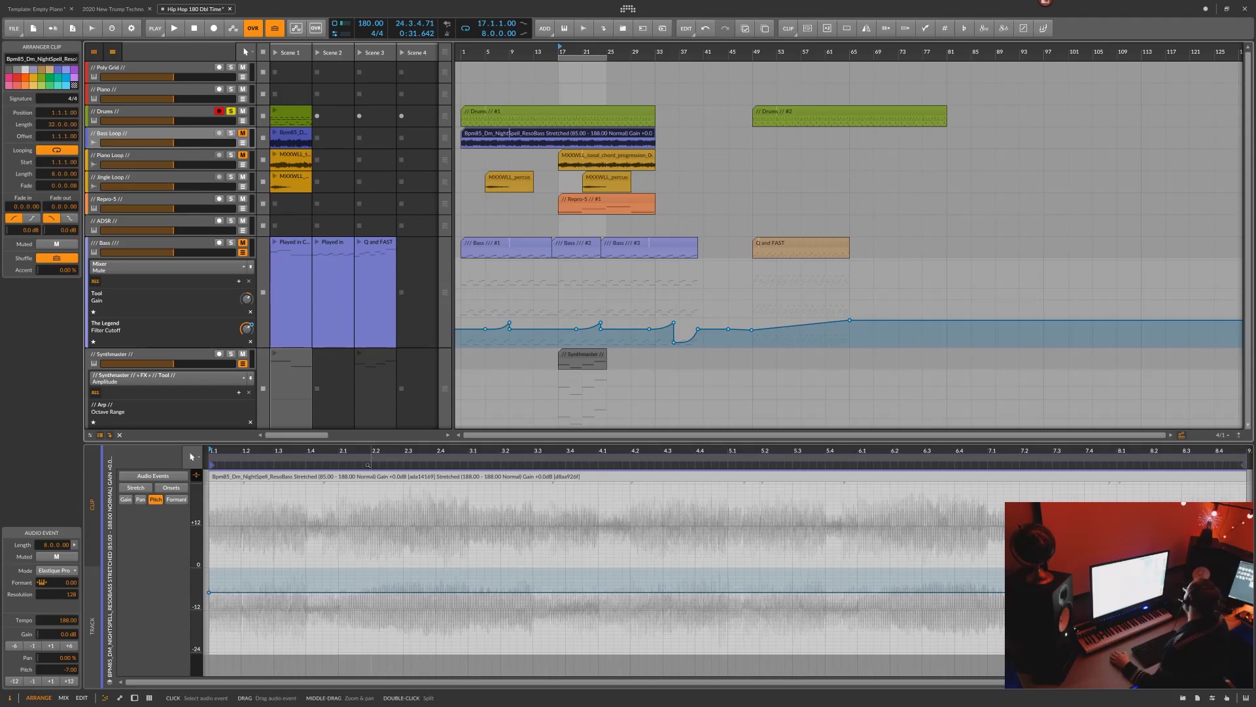
left_click(349, 477)
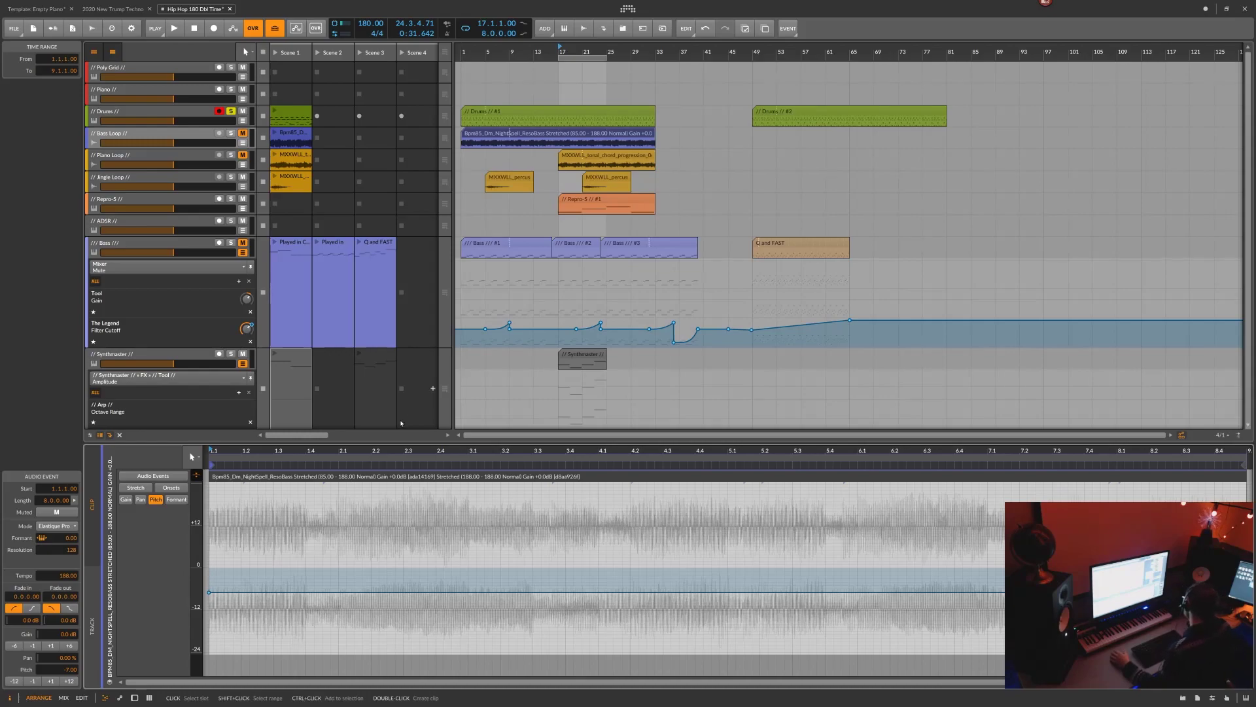
Show the onsets of the Bass Loop's audio event and slice the event in place at its onsets
left_click(168, 476)
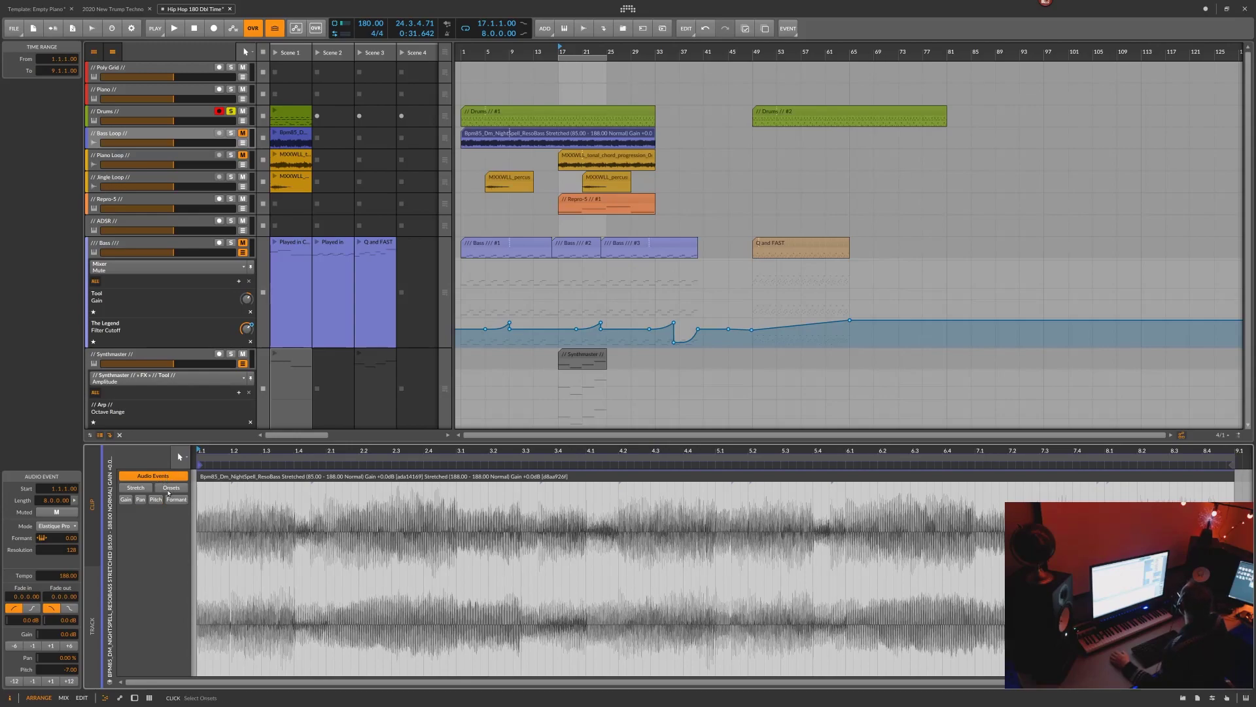
left_click(169, 489)
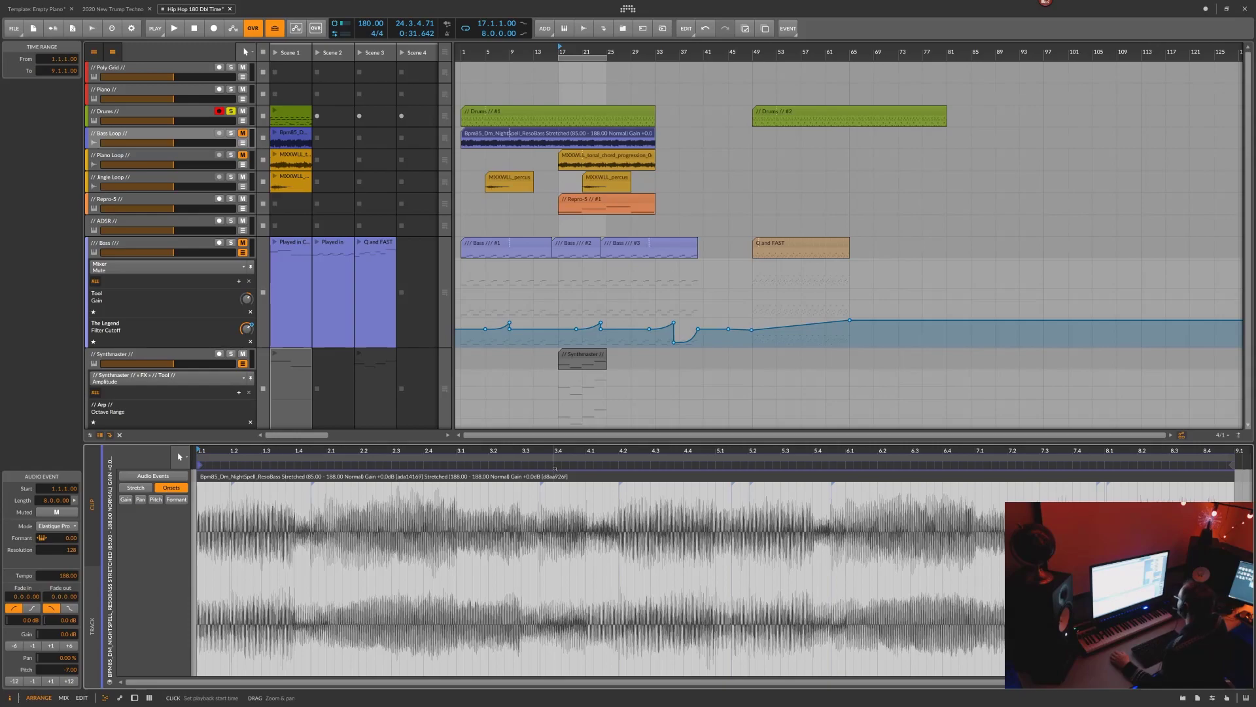
right_click(392, 490)
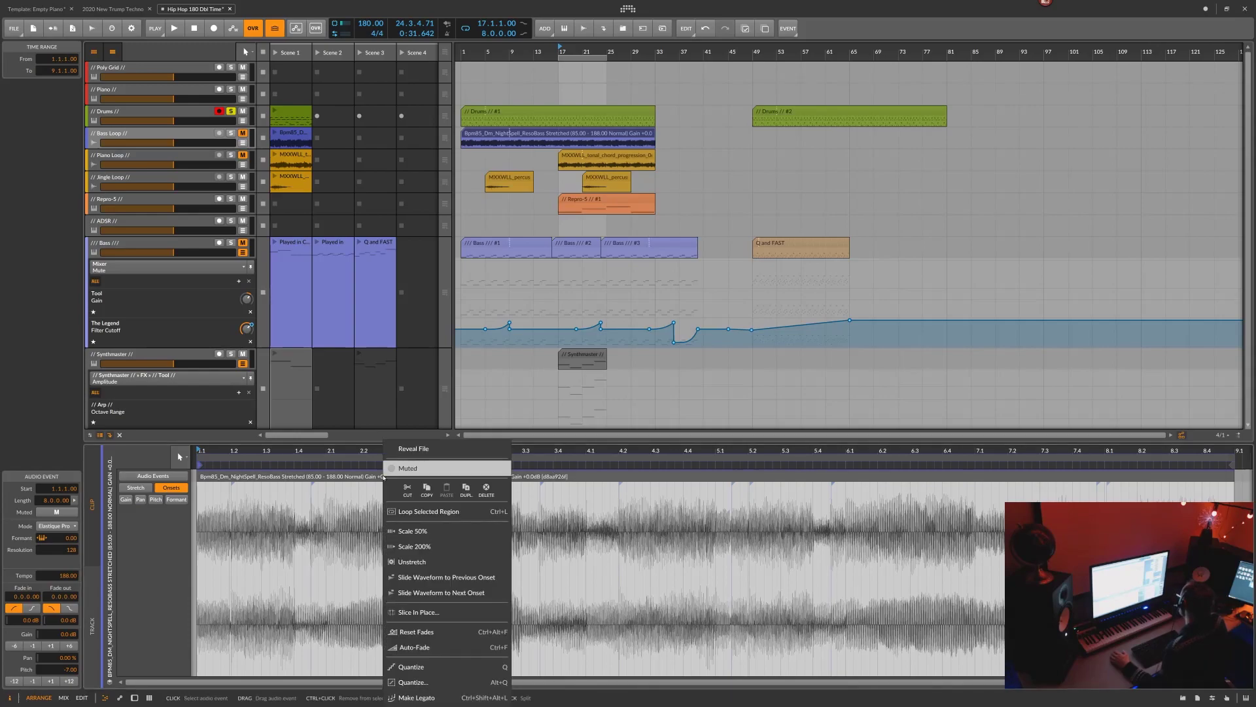
left_click(420, 612)
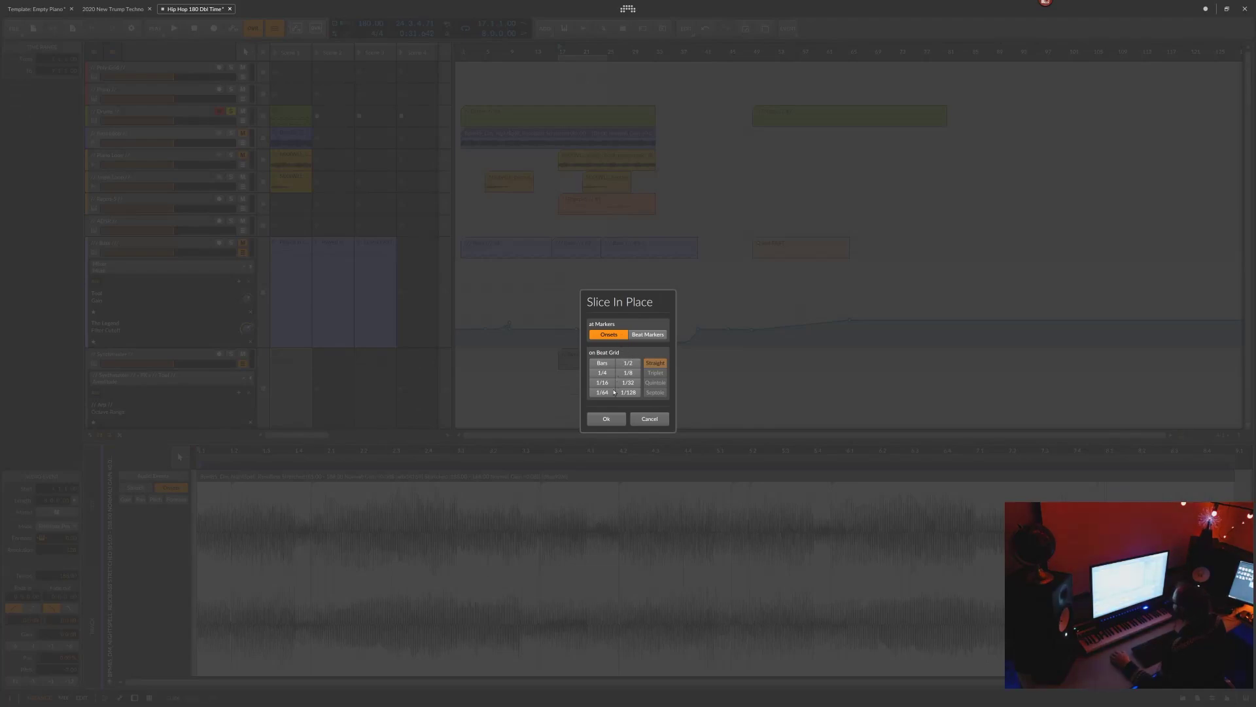
left_click(606, 419)
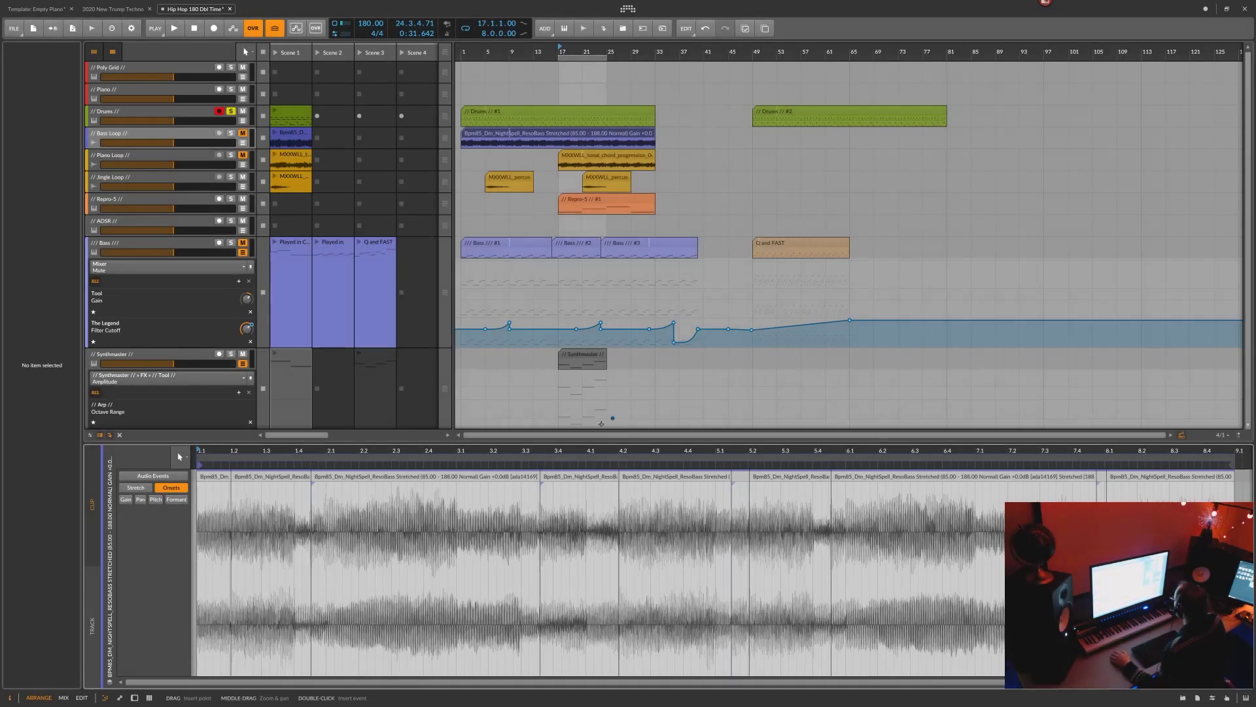
Select all slices of the Bass Loop clip and quantize them to a straight 1/16 grid with 50% shuffle and 100% start amount
left_click(472, 136)
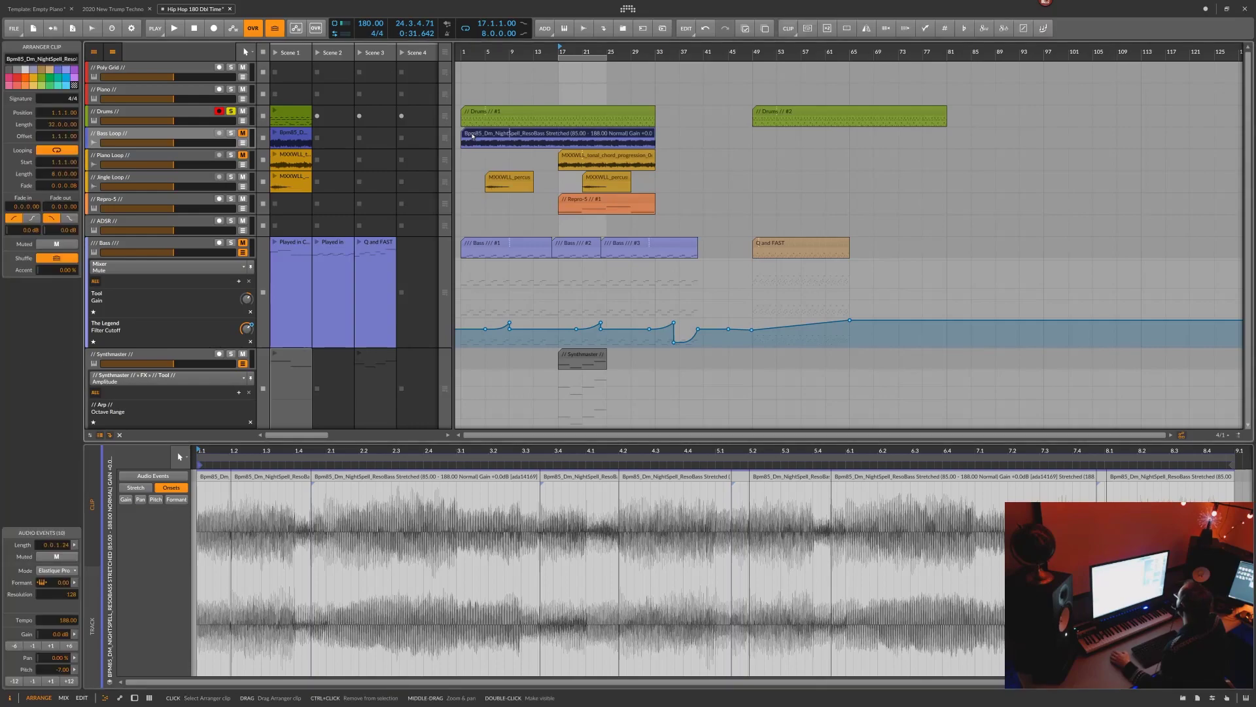
left_click(294, 478)
key("ctrl+a")
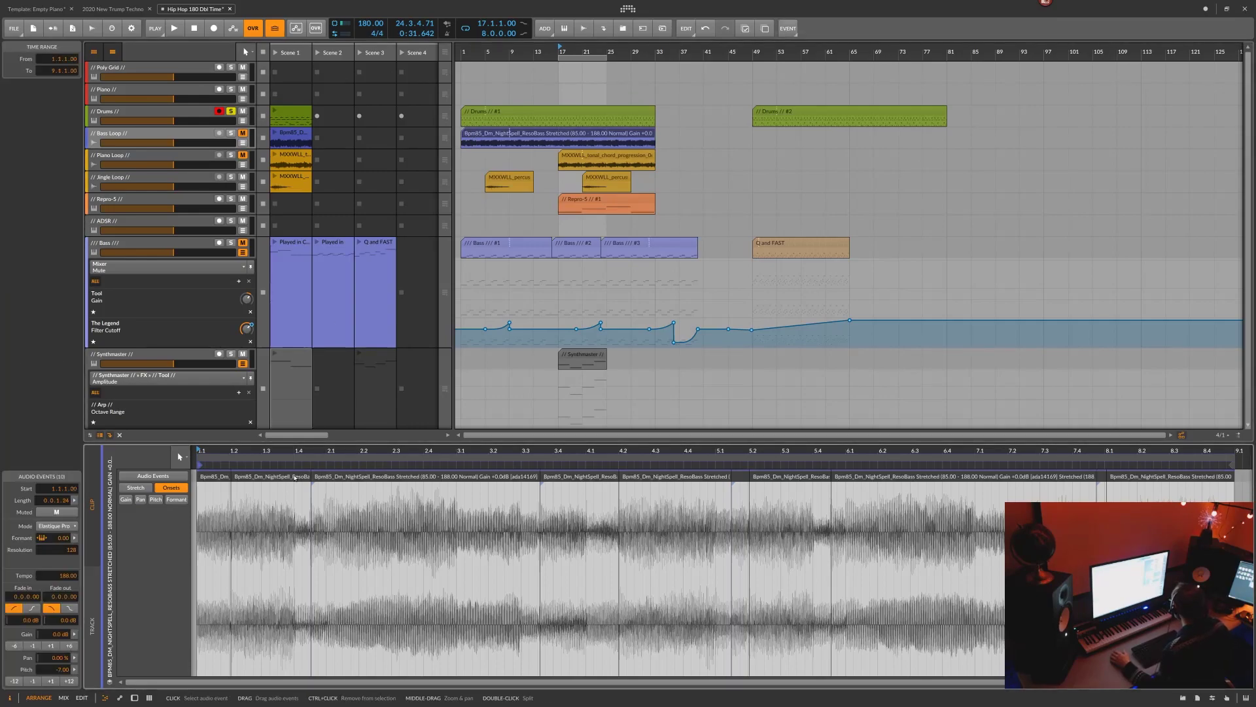
right_click(339, 479)
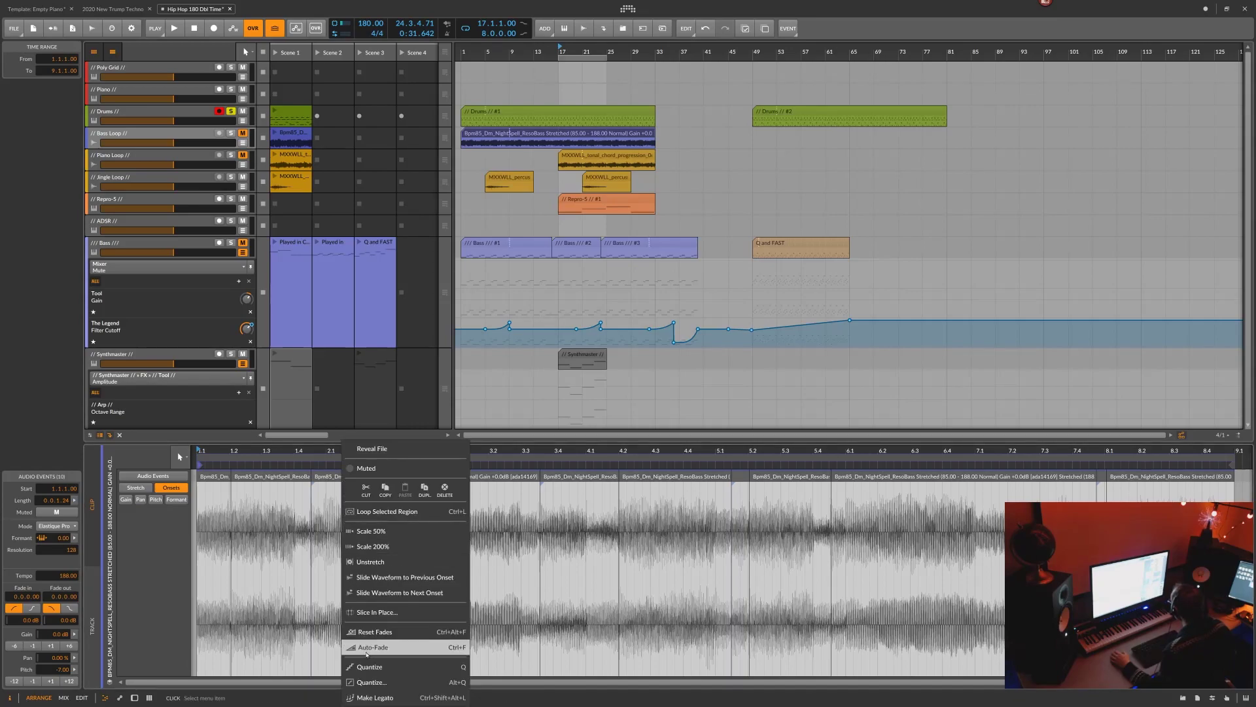
left_click(365, 682)
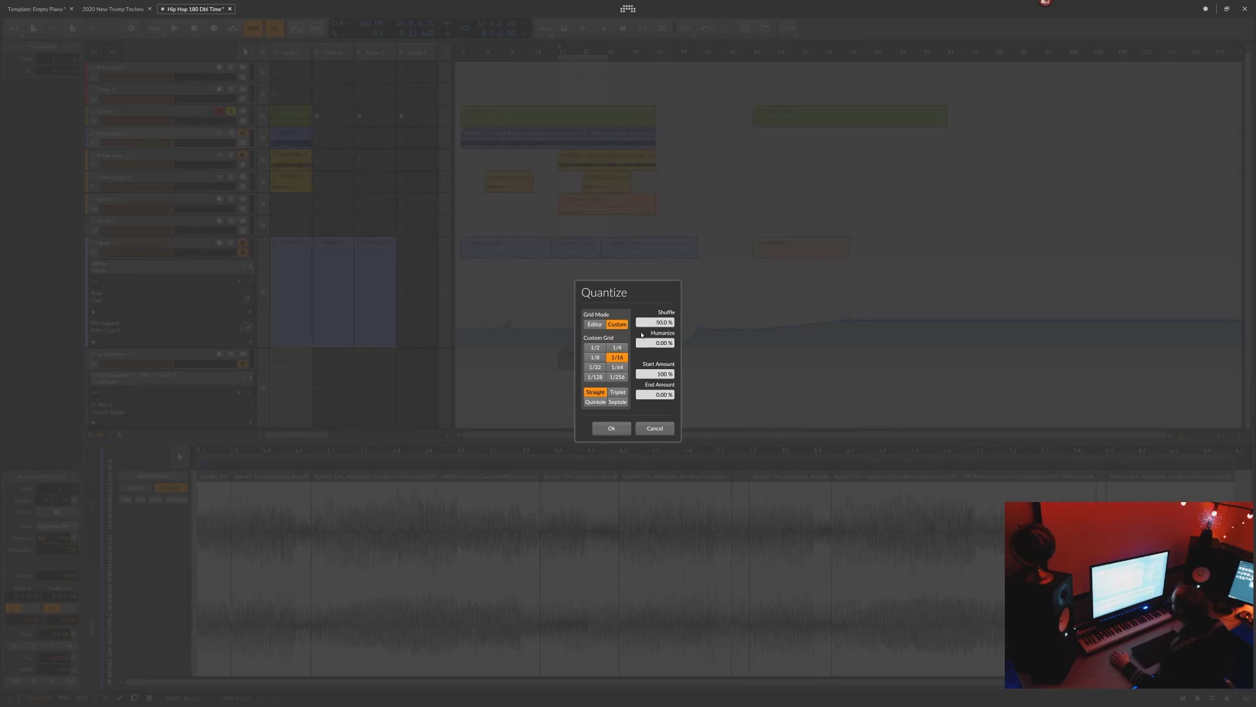
left_click(611, 428)
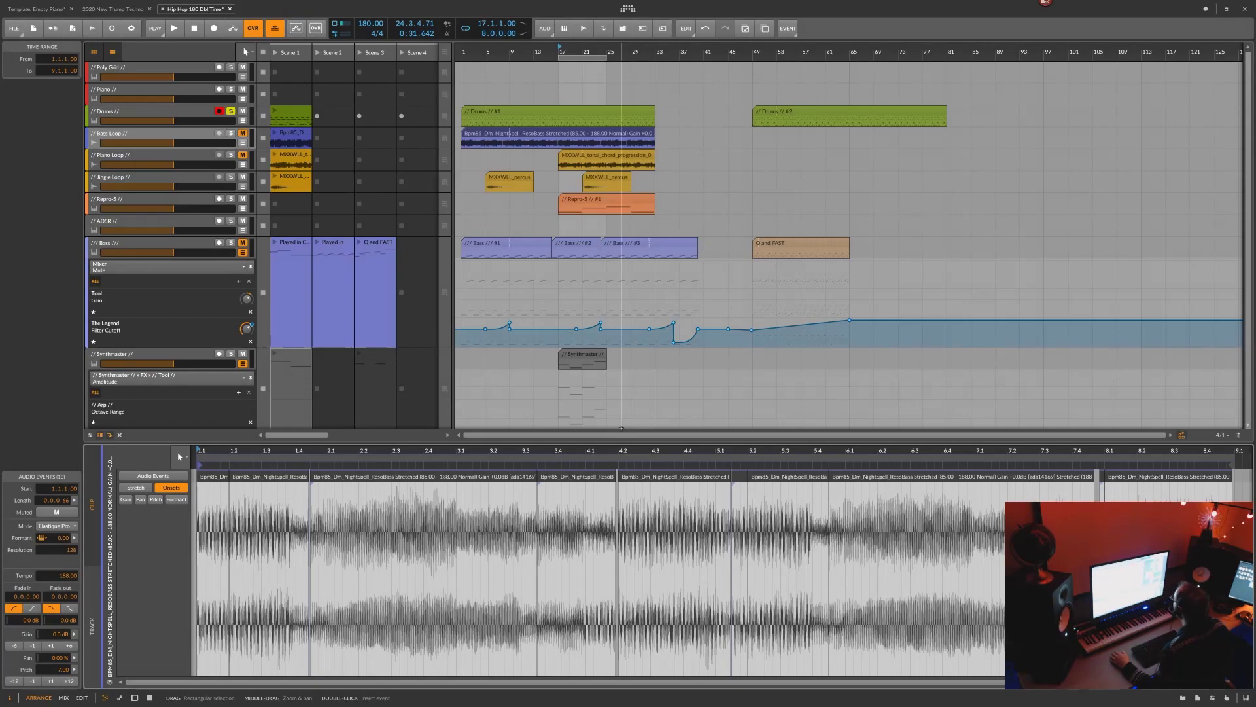
Solo the Bass Loop track alongside the drums and play the quantized loop from bar 17
left_click(486, 132)
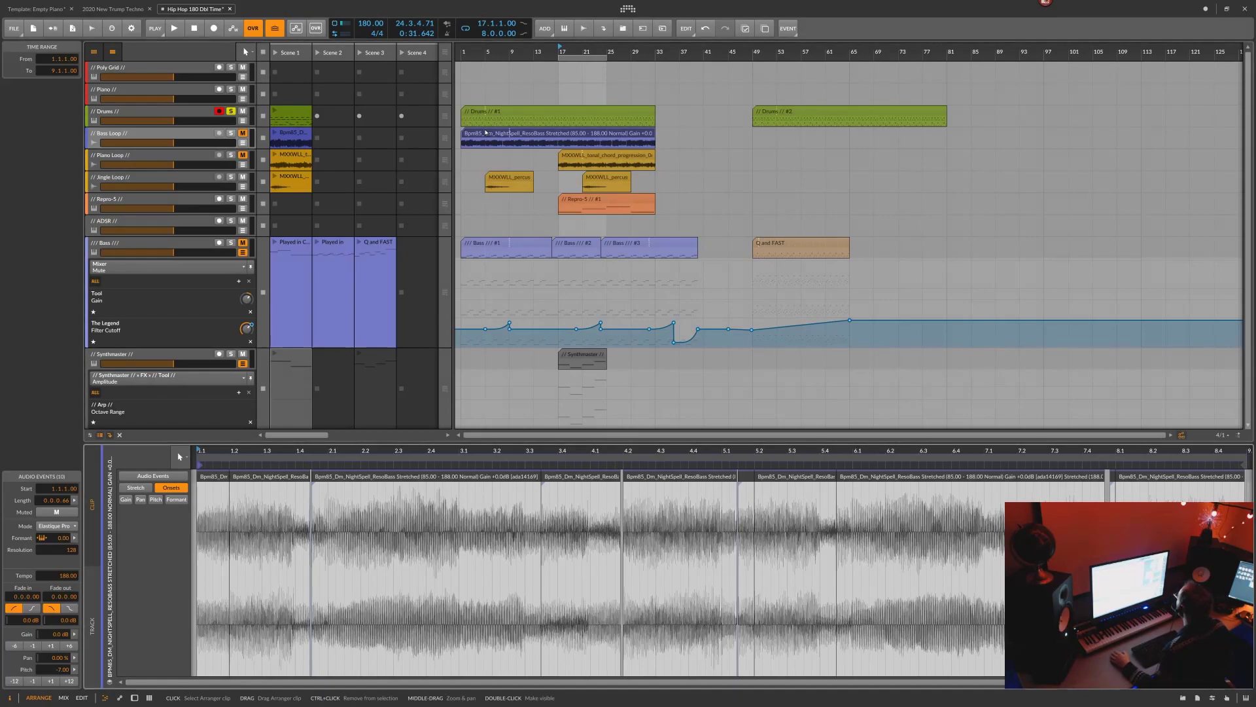
left_click(230, 133)
key("space")
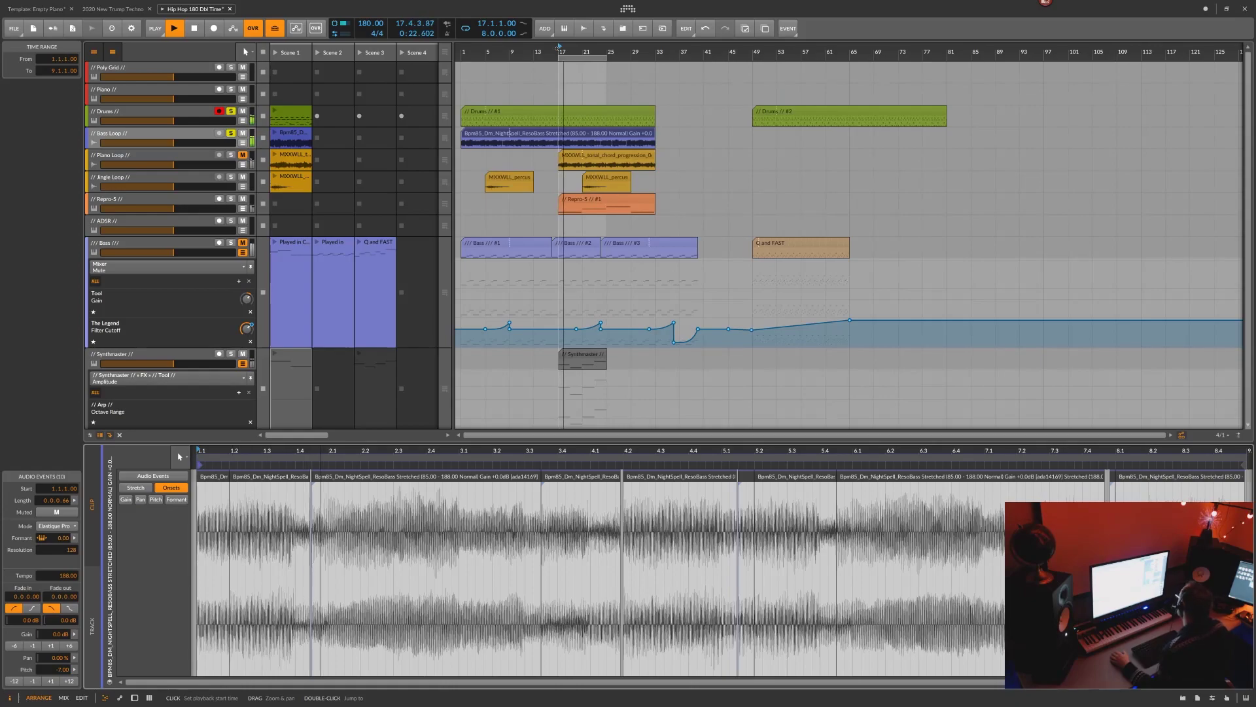
Stop playback and undo the slicing and quantizing of the Bass Loop's audio event
key("space")
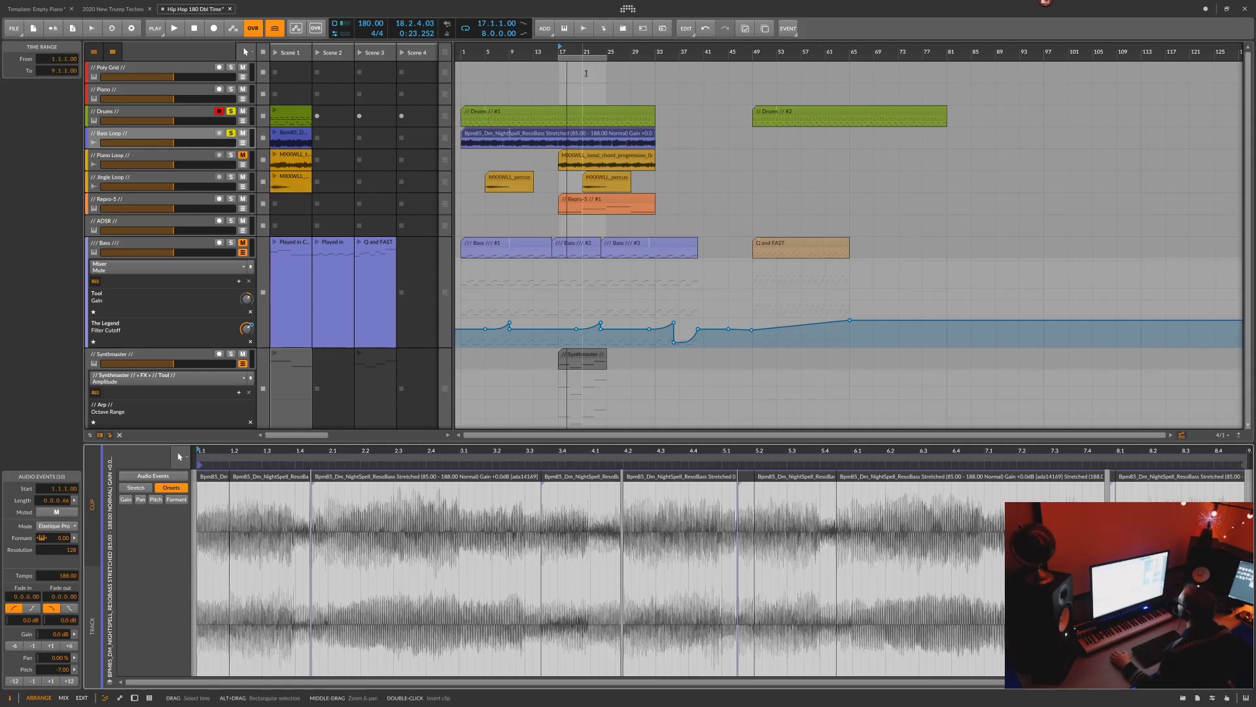
left_click(707, 29)
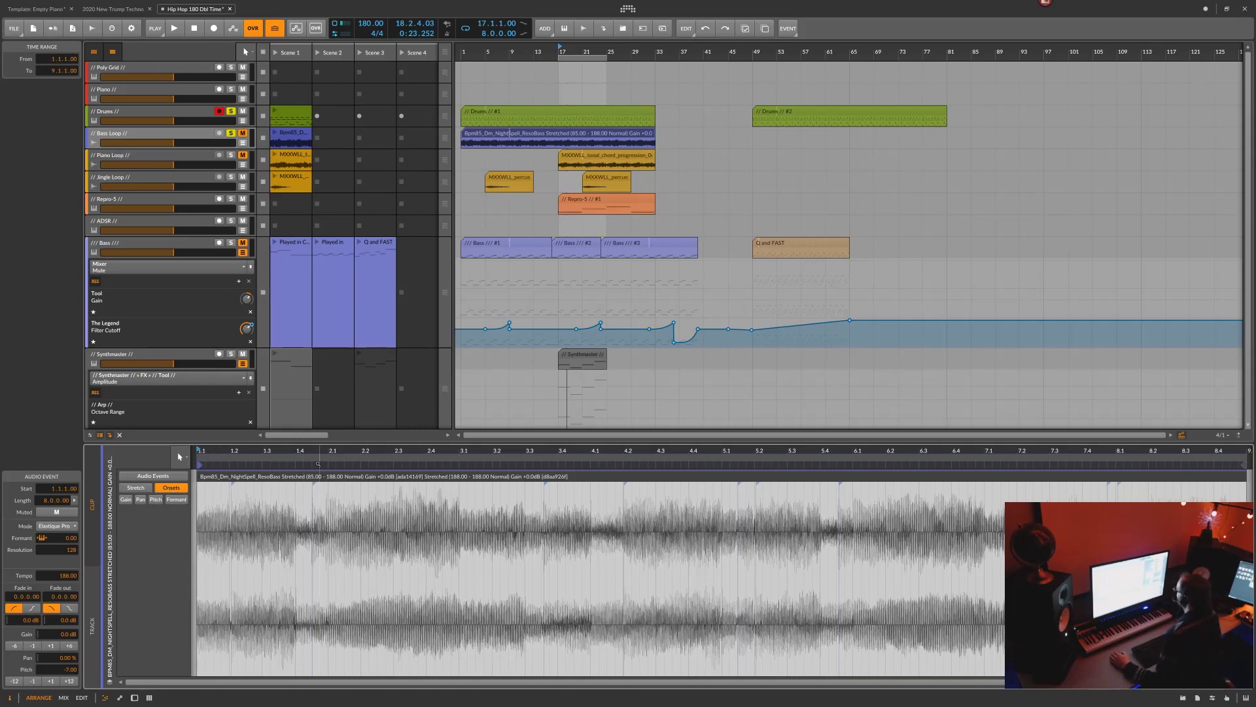
Show the stretch markers of the Bass Loop's audio event and look through the available stretching modes
mouse_move(314, 452)
left_mouse_down()
mouse_move(331, 451)
mouse_move(302, 451)
left_mouse_up()
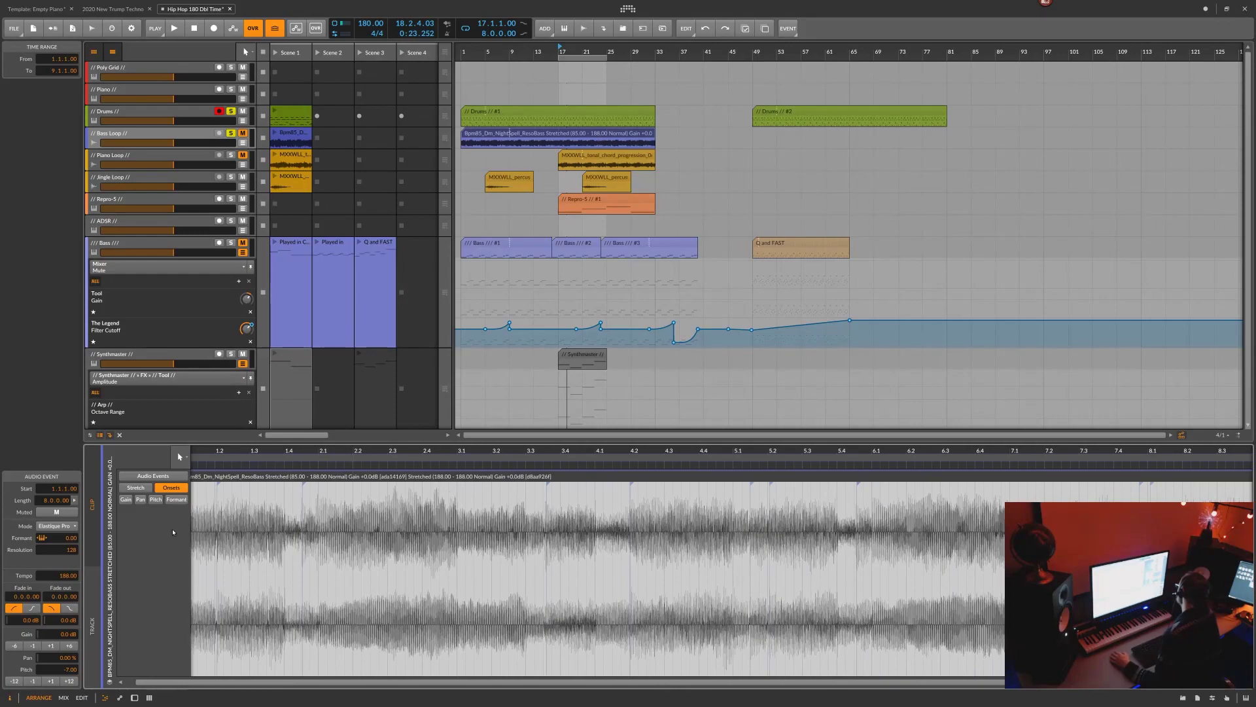
left_click(134, 488)
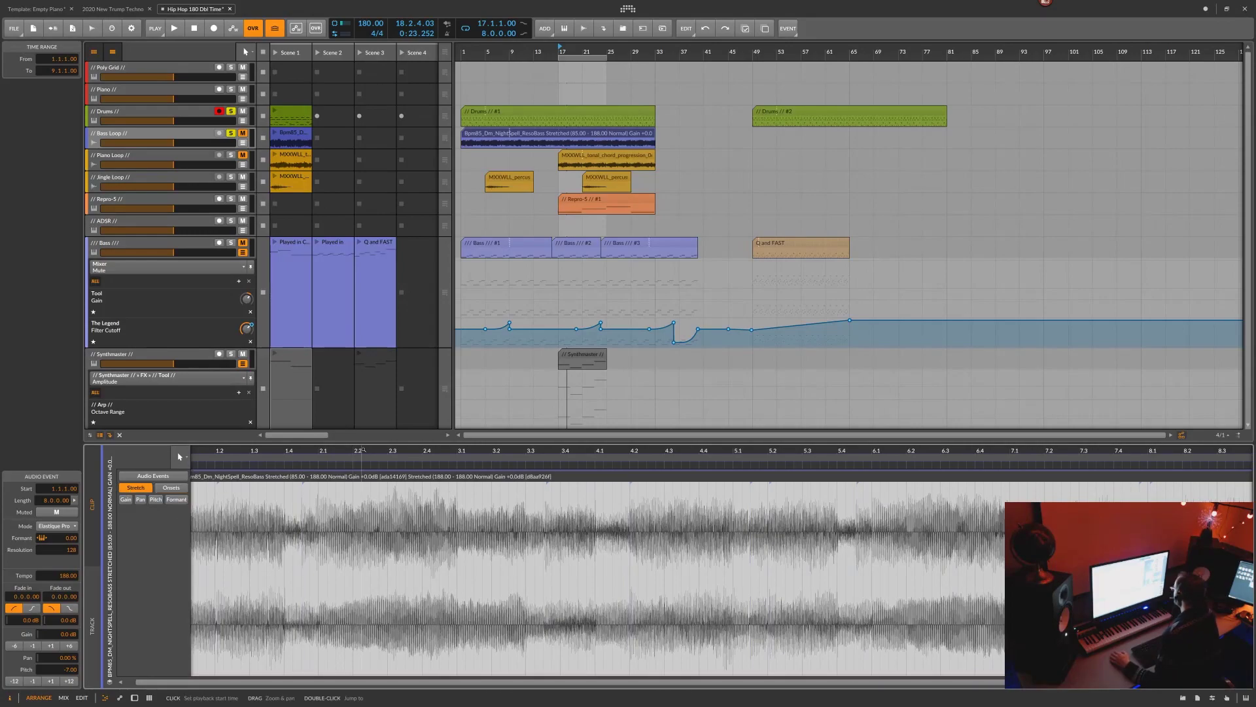
left_click_drag(362, 450, 335, 458)
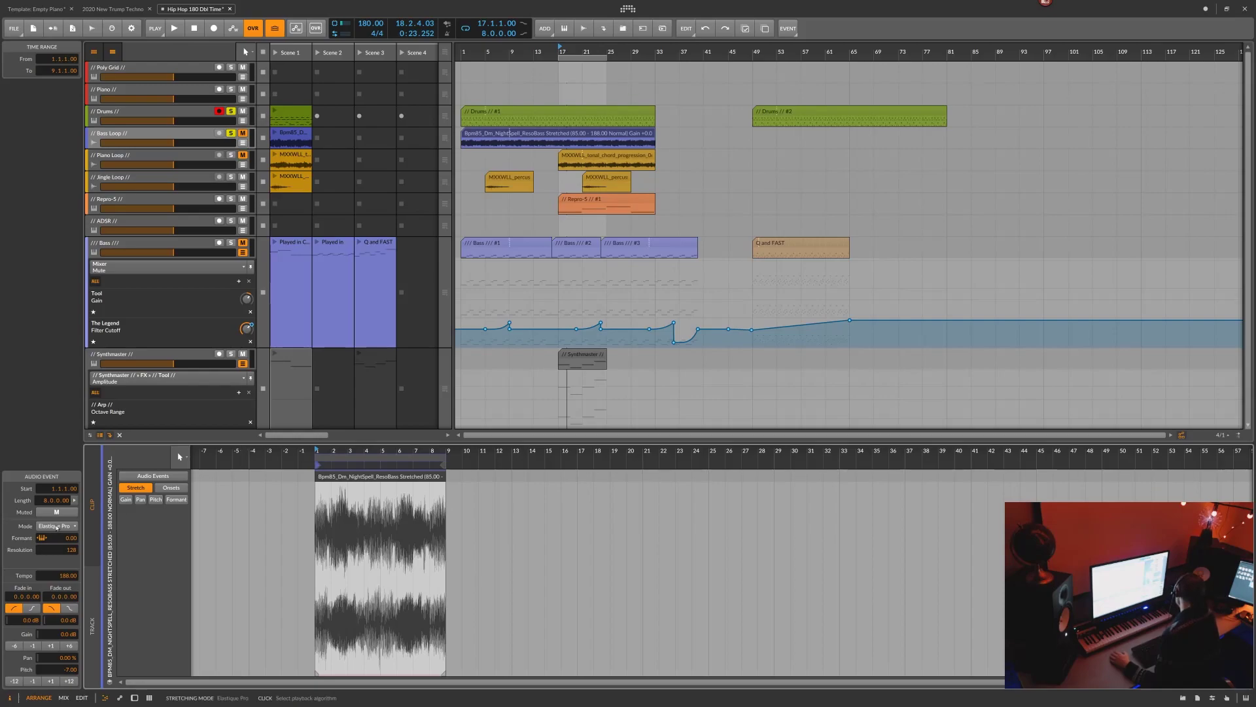
left_click(57, 526)
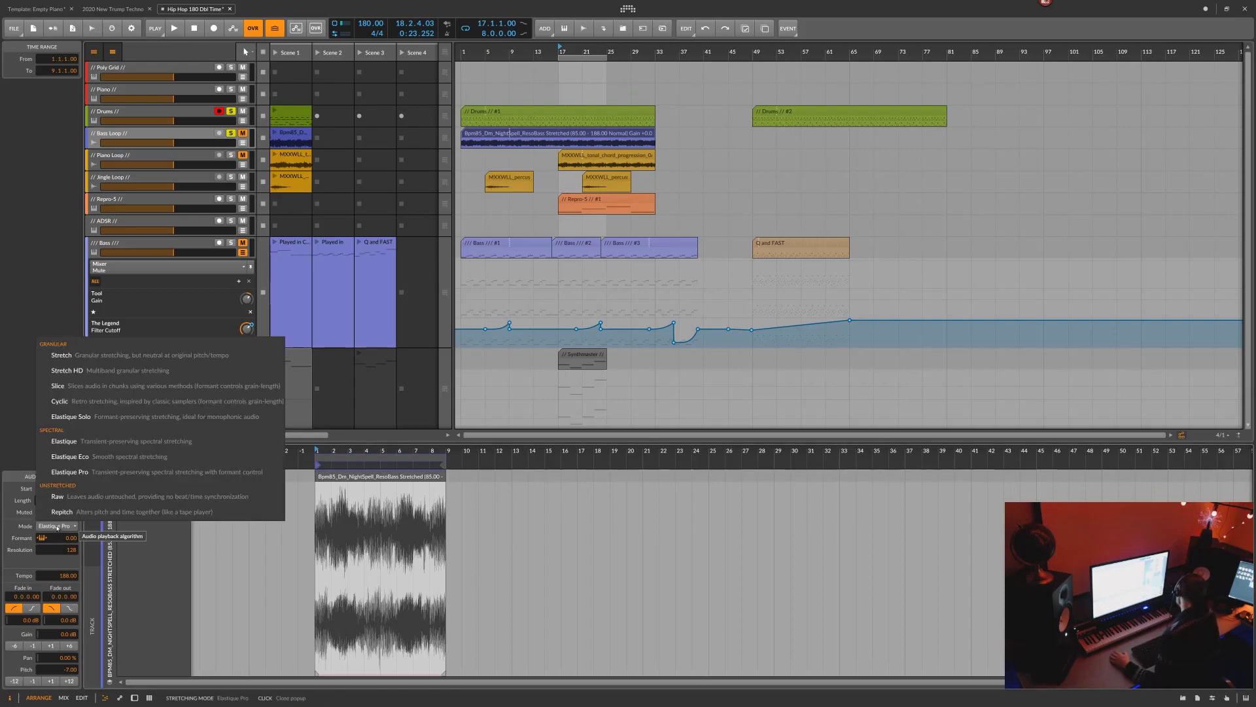
left_click(57, 526)
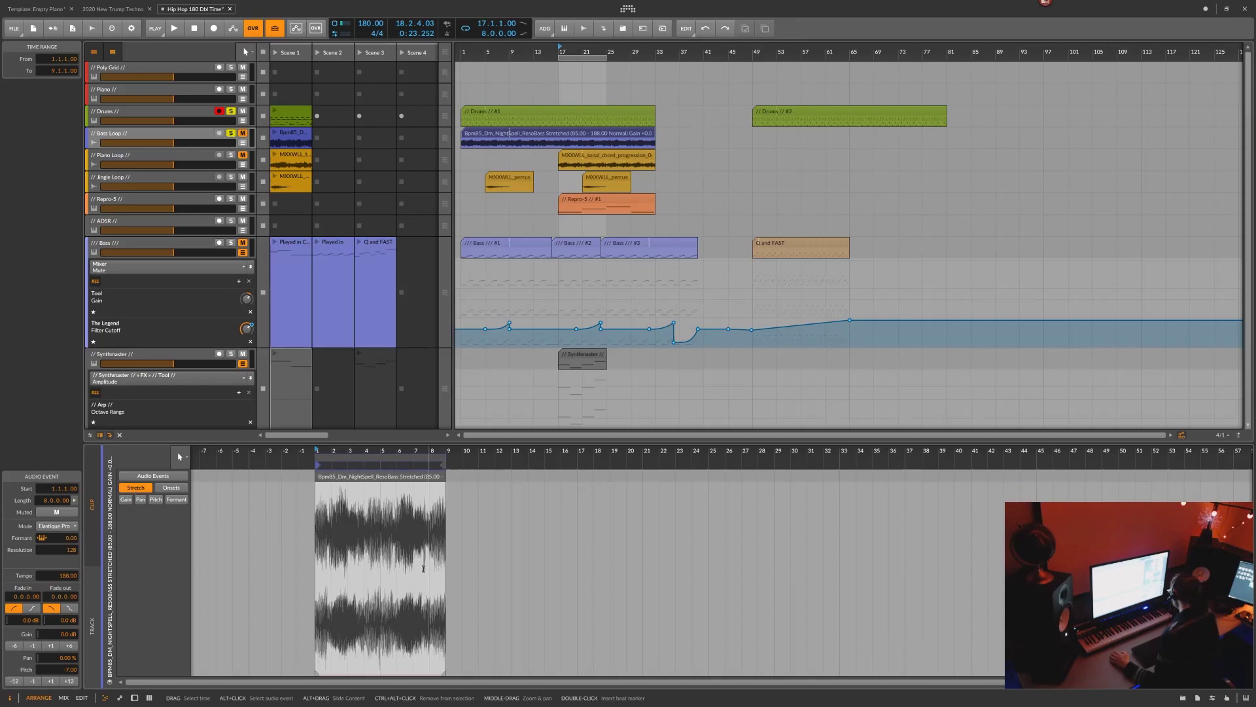
Try stretching the end of the Bass Loop event to bar 5 and bar 31 while listening, and return it to bar 9
mouse_move(446, 671)
left_mouse_down()
mouse_move(608, 672)
mouse_move(541, 648)
mouse_move(930, 613)
mouse_move(367, 628)
mouse_move(691, 638)
left_mouse_up()
mouse_move(859, 639)
left_mouse_down()
mouse_move(1001, 647)
mouse_move(331, 661)
mouse_move(377, 661)
left_mouse_up()
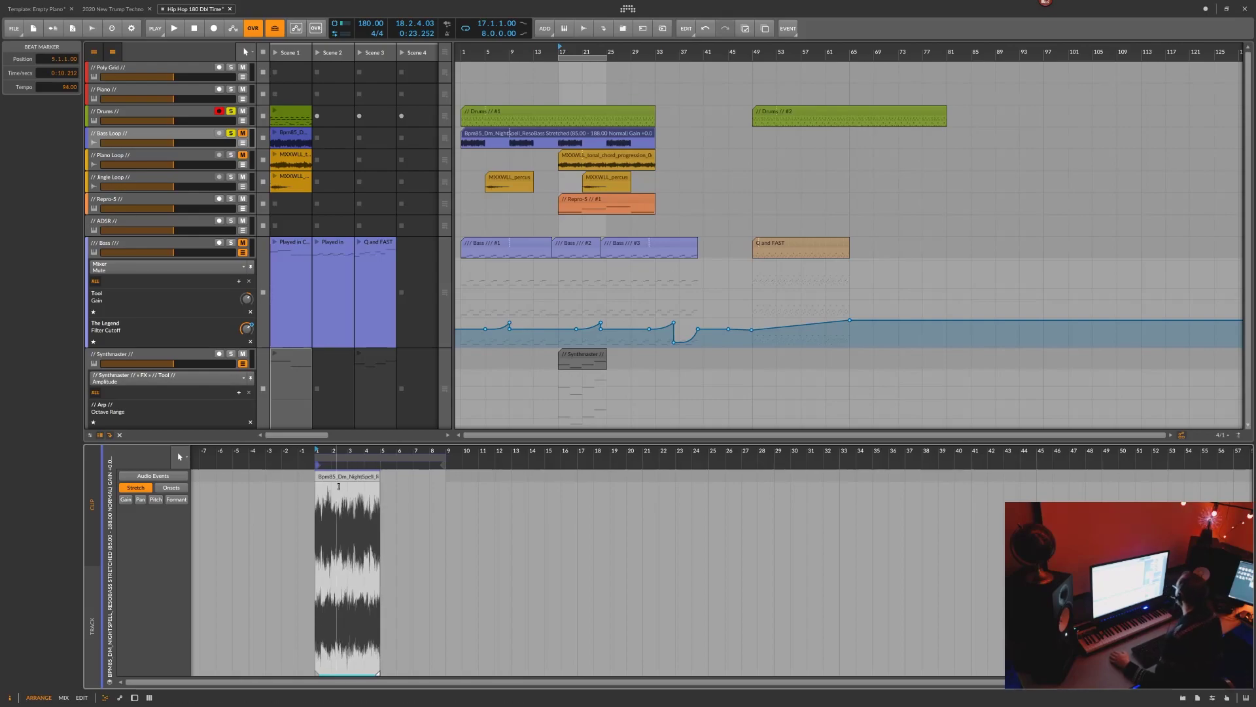
key("space")
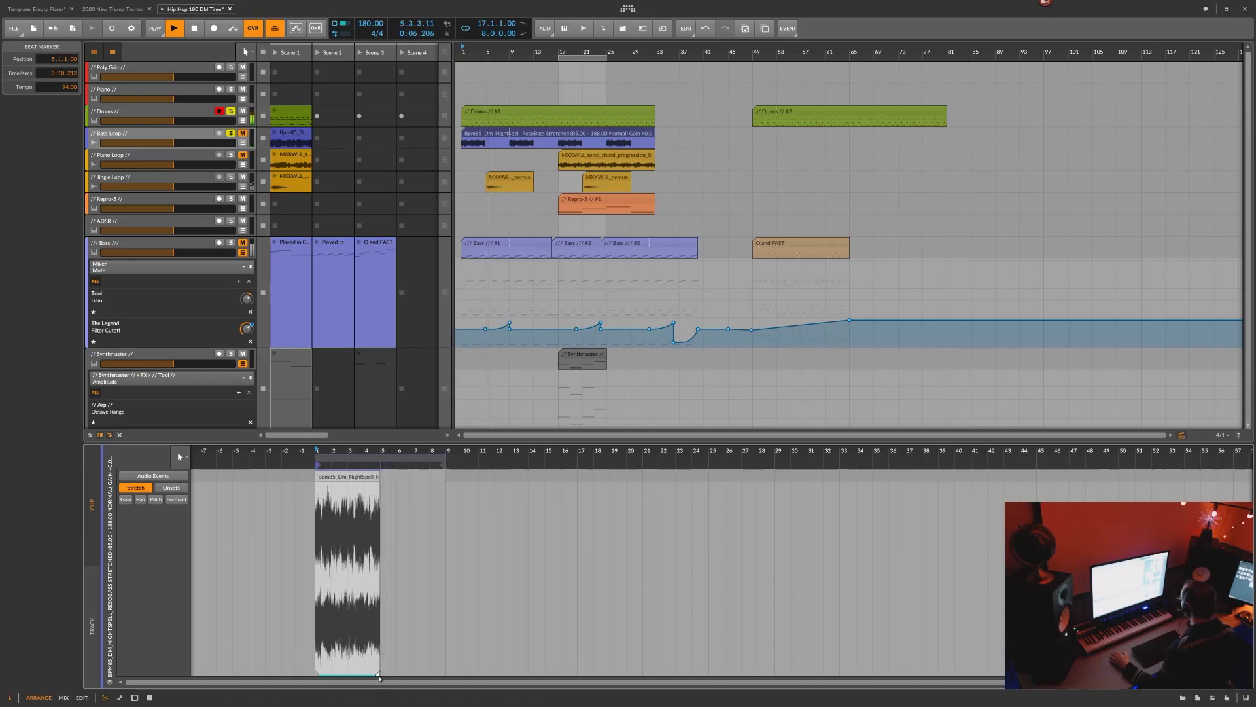
left_click_drag(379, 673, 806, 672)
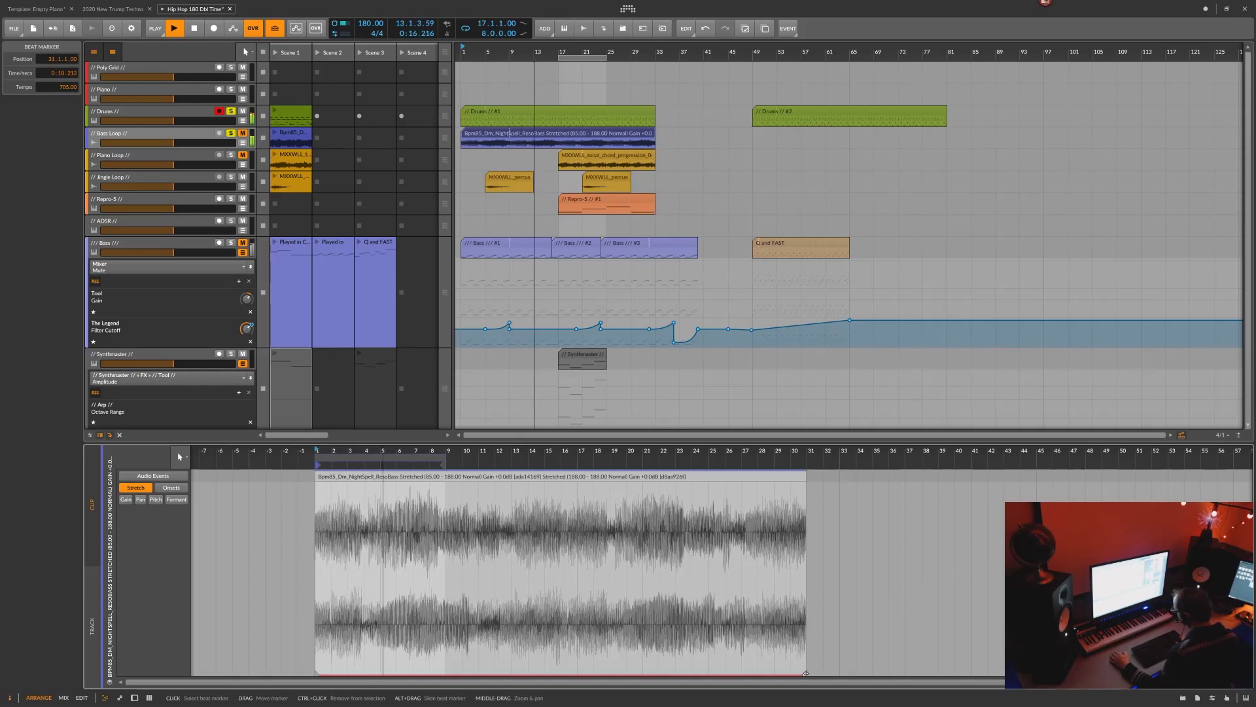
left_click_drag(805, 673, 443, 662)
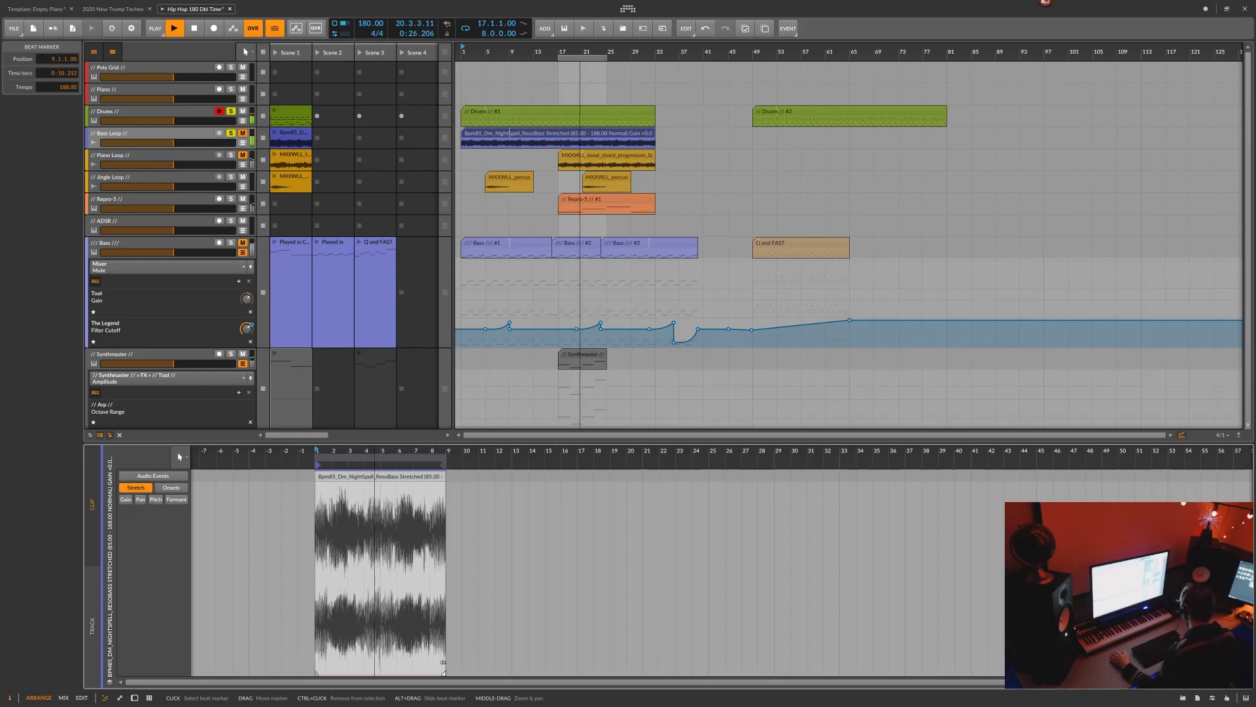
key("space")
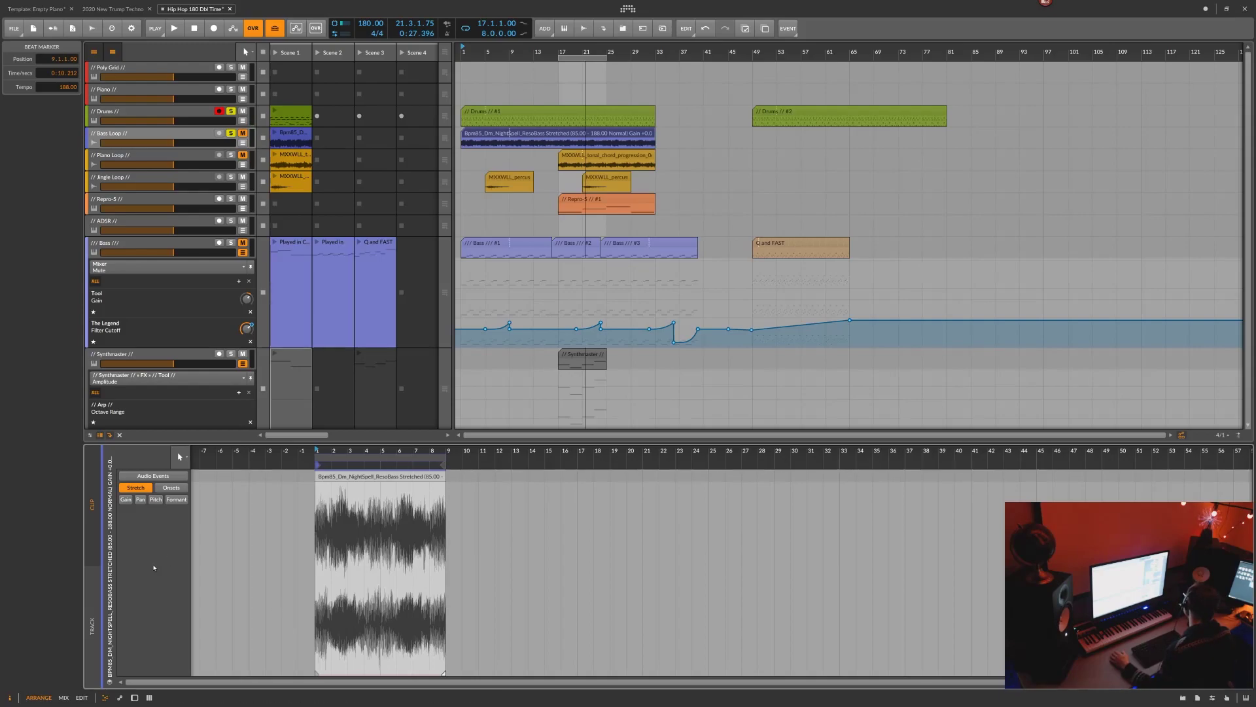
Examine the default stretch modes for long samples, short samples and recording in the program's behavior settings
left_click(358, 530)
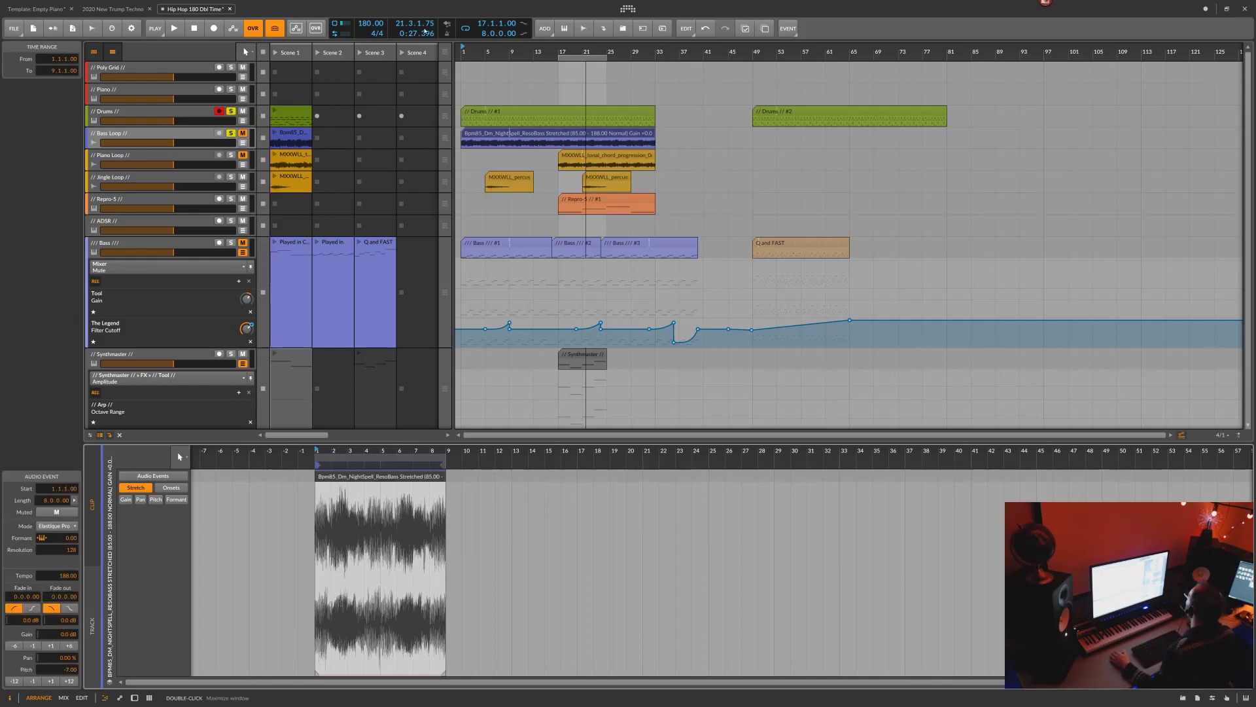
left_click(626, 8)
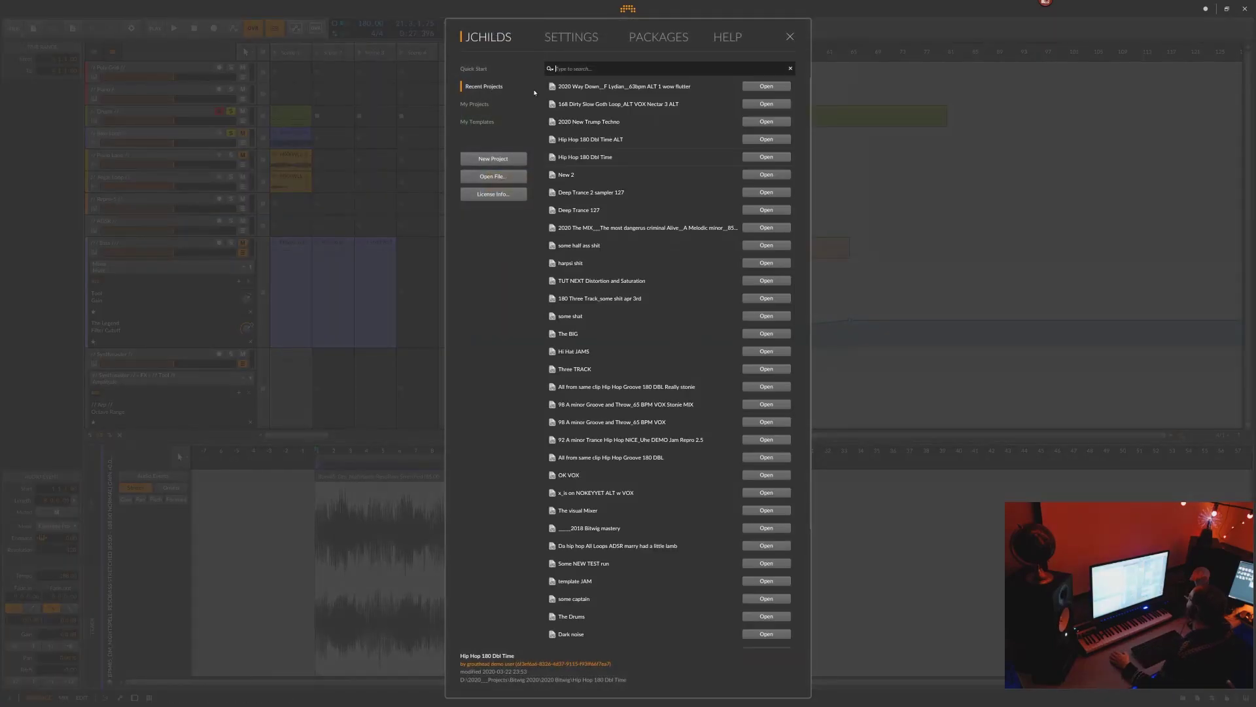
left_click(557, 41)
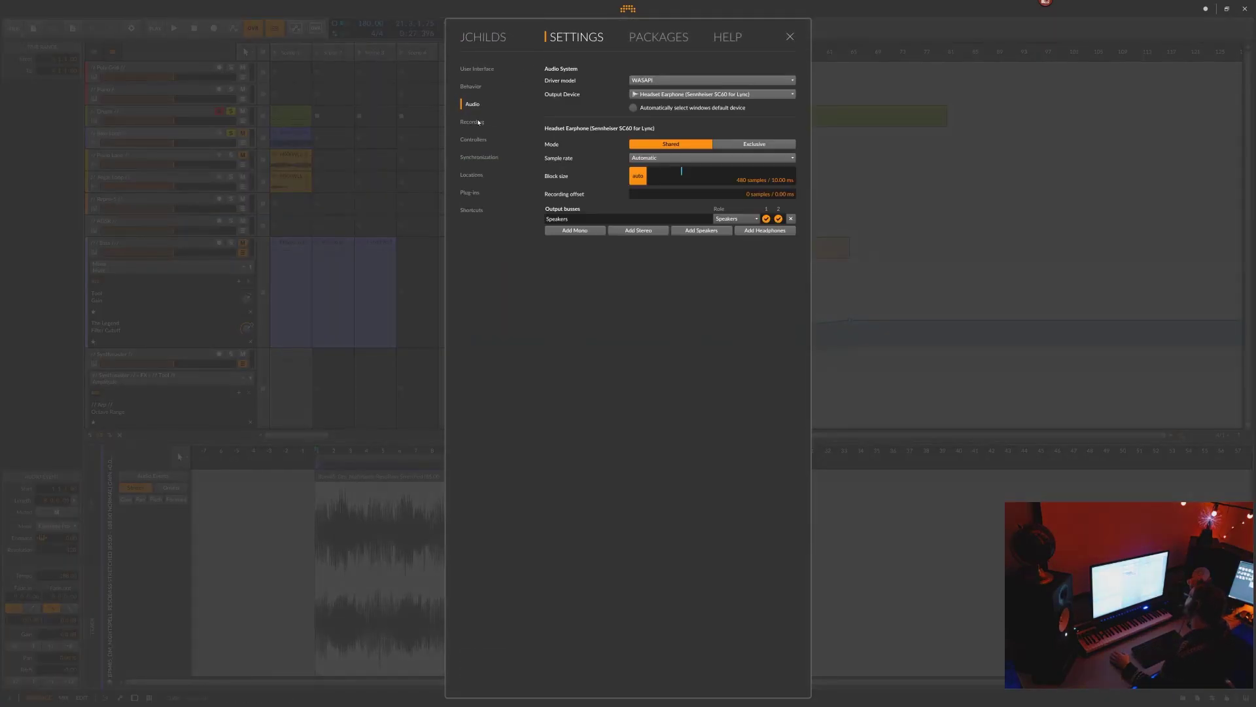
left_click(479, 89)
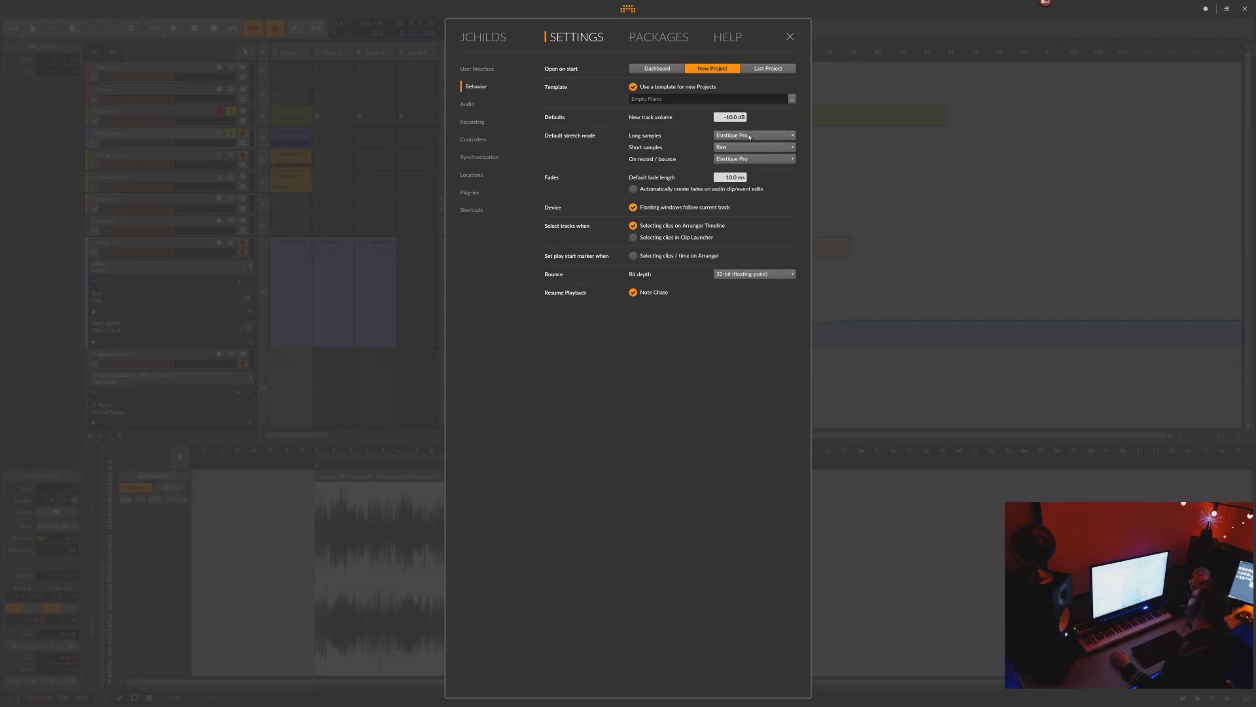
left_click(789, 37)
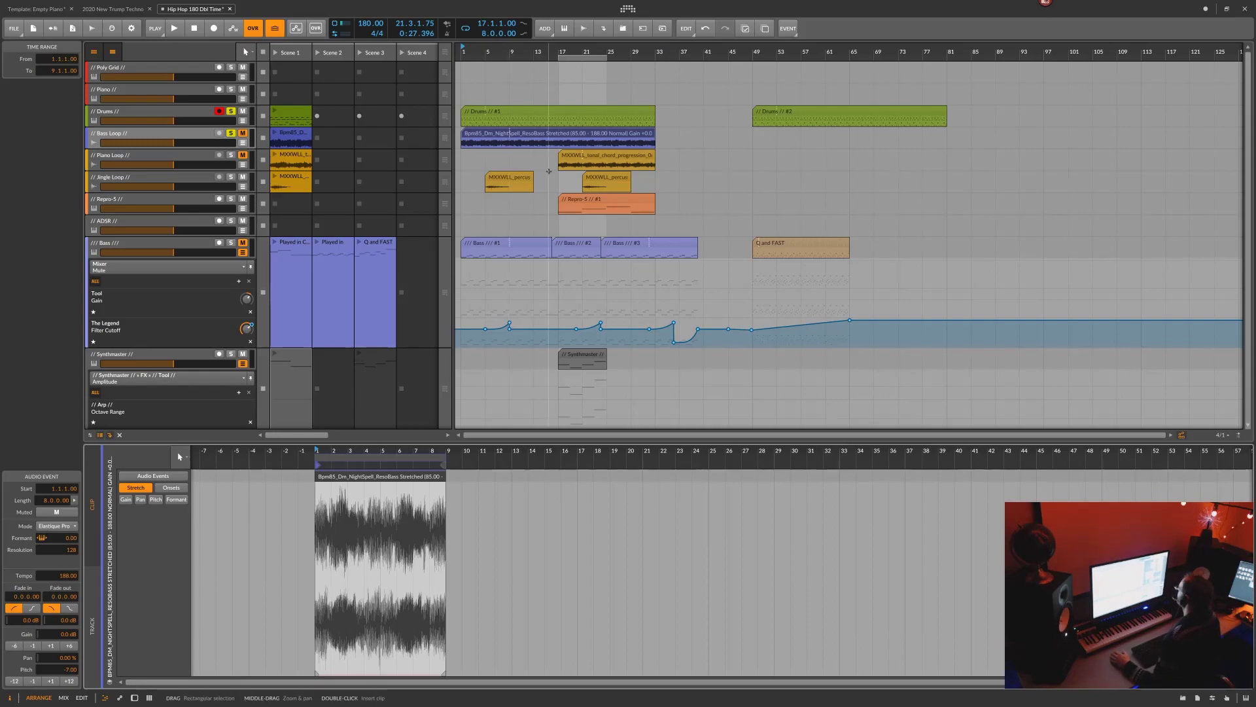
Show the onsets of the Bass Loop event and select the onset just before bar 2
left_click(180, 488)
left_click_drag(341, 452, 336, 486)
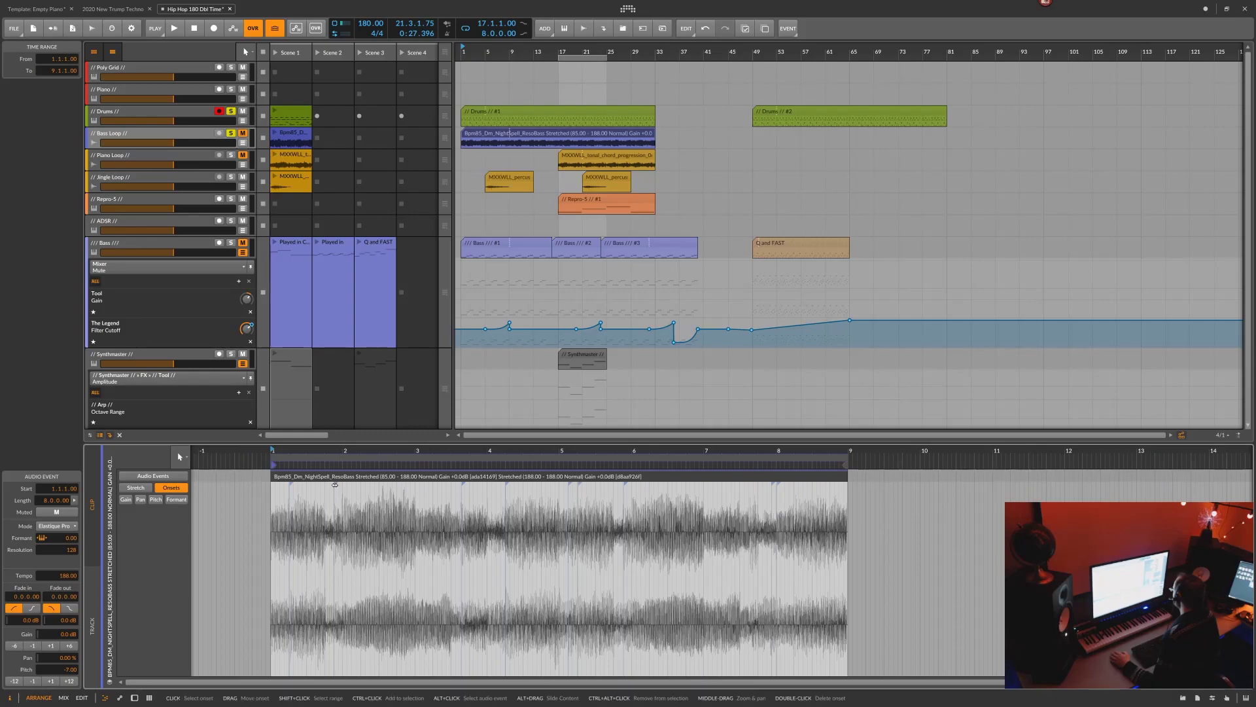
left_click(335, 487)
mouse_move(324, 489)
left_mouse_down()
mouse_move(373, 488)
mouse_move(335, 489)
left_mouse_up()
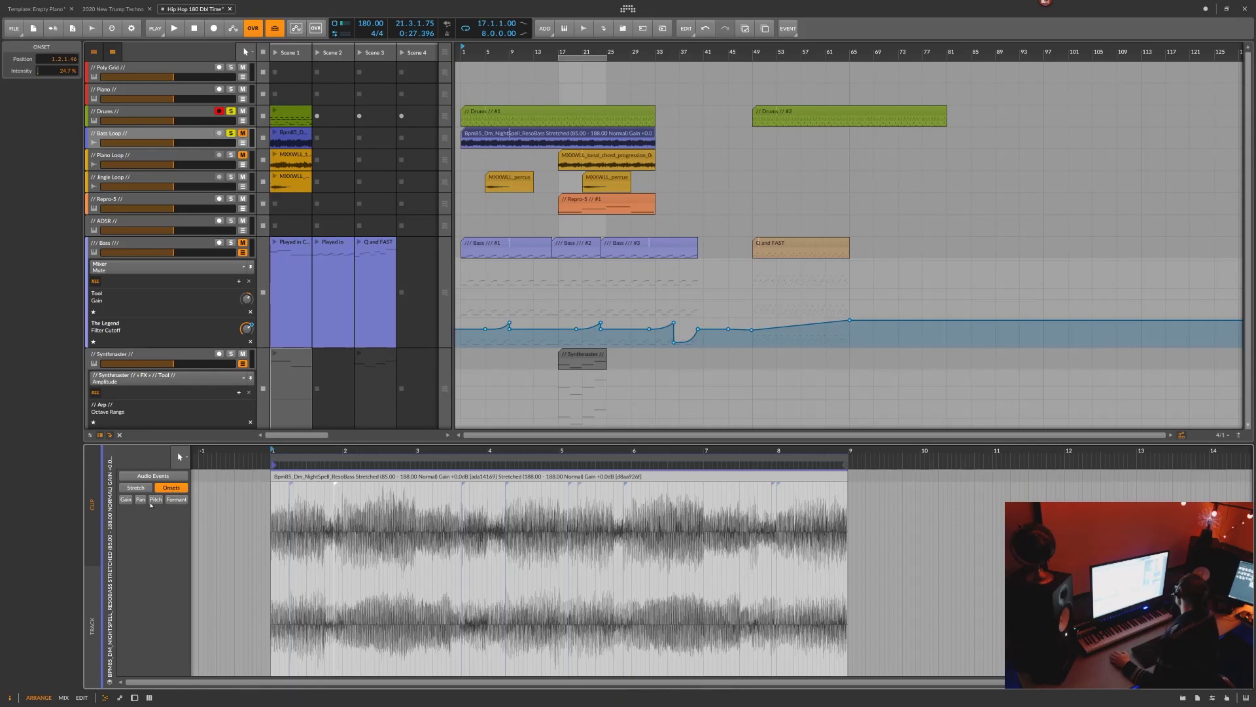
Try a curved gain rise between bar 2 and the middle of bar 3 in the Bass Loop's gain envelope, and undo it
left_click(126, 500)
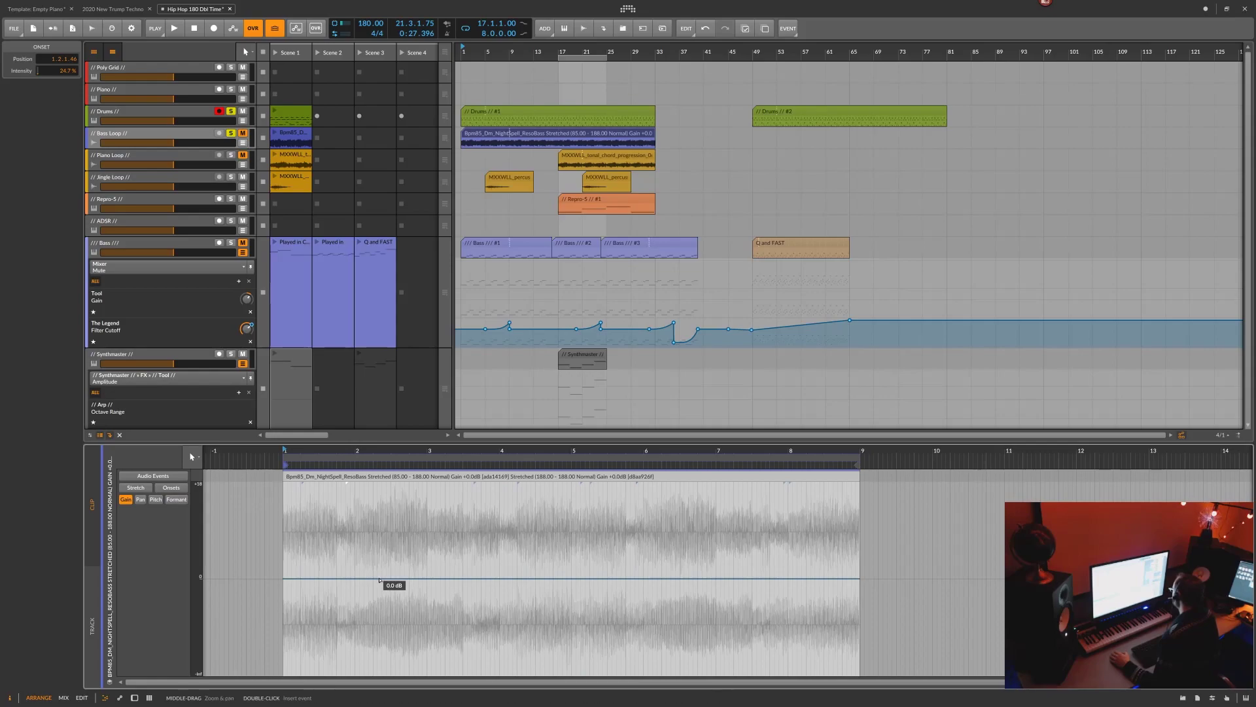
mouse_move(378, 580)
left_mouse_down()
mouse_move(382, 542)
mouse_move(374, 571)
left_mouse_up()
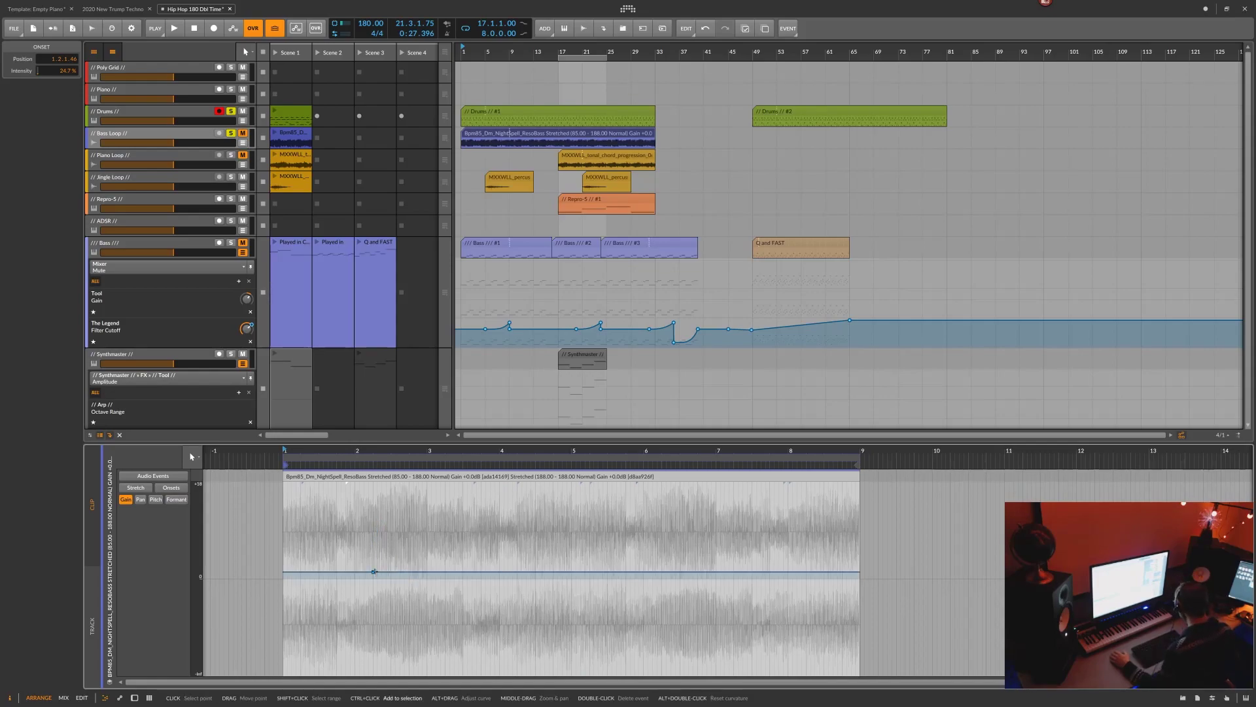
double_click(374, 571)
left_click(377, 578)
mouse_move(459, 579)
left_mouse_down()
mouse_move(464, 496)
mouse_move(436, 563)
mouse_move(469, 589)
left_mouse_up()
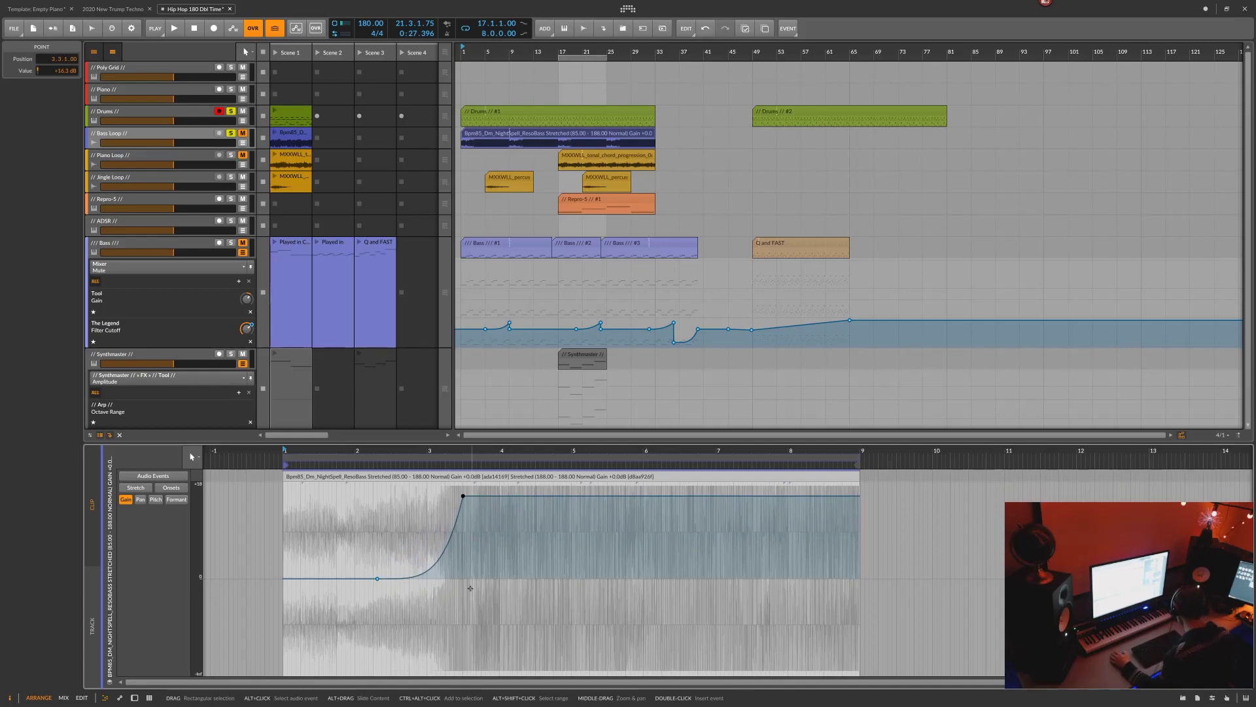
key("ctrl+z")
key("ctrl+z")
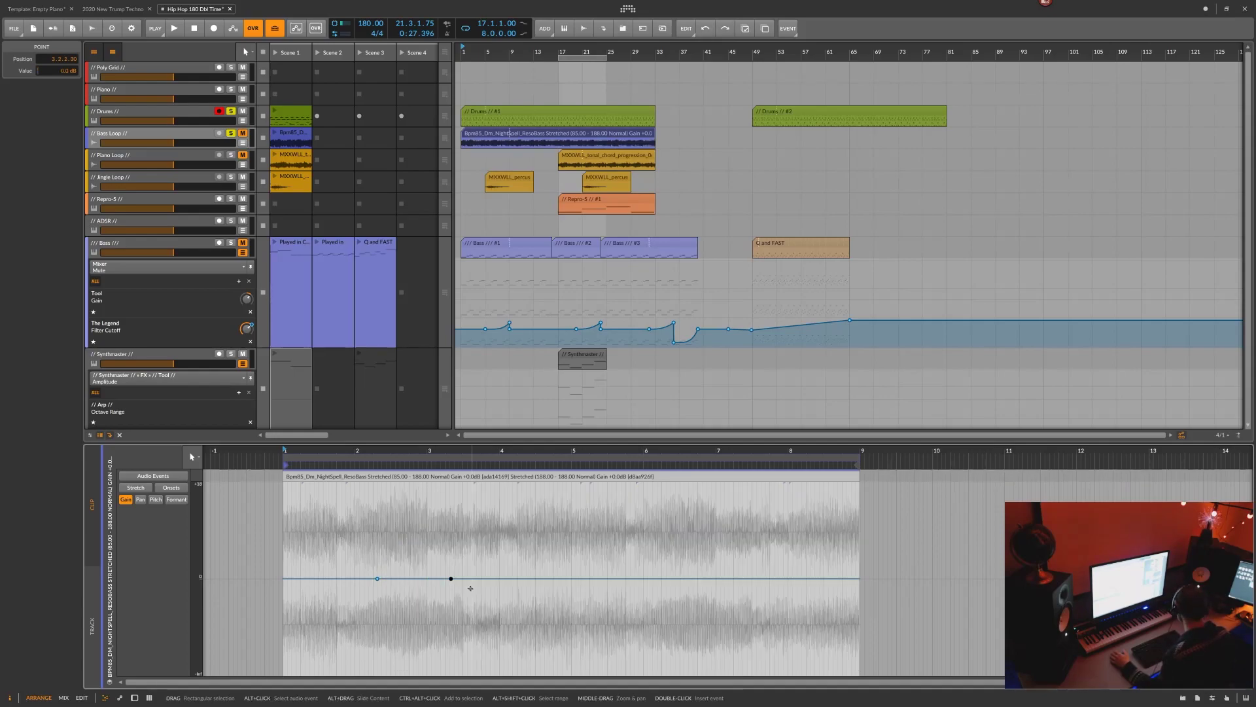
key("ctrl+z")
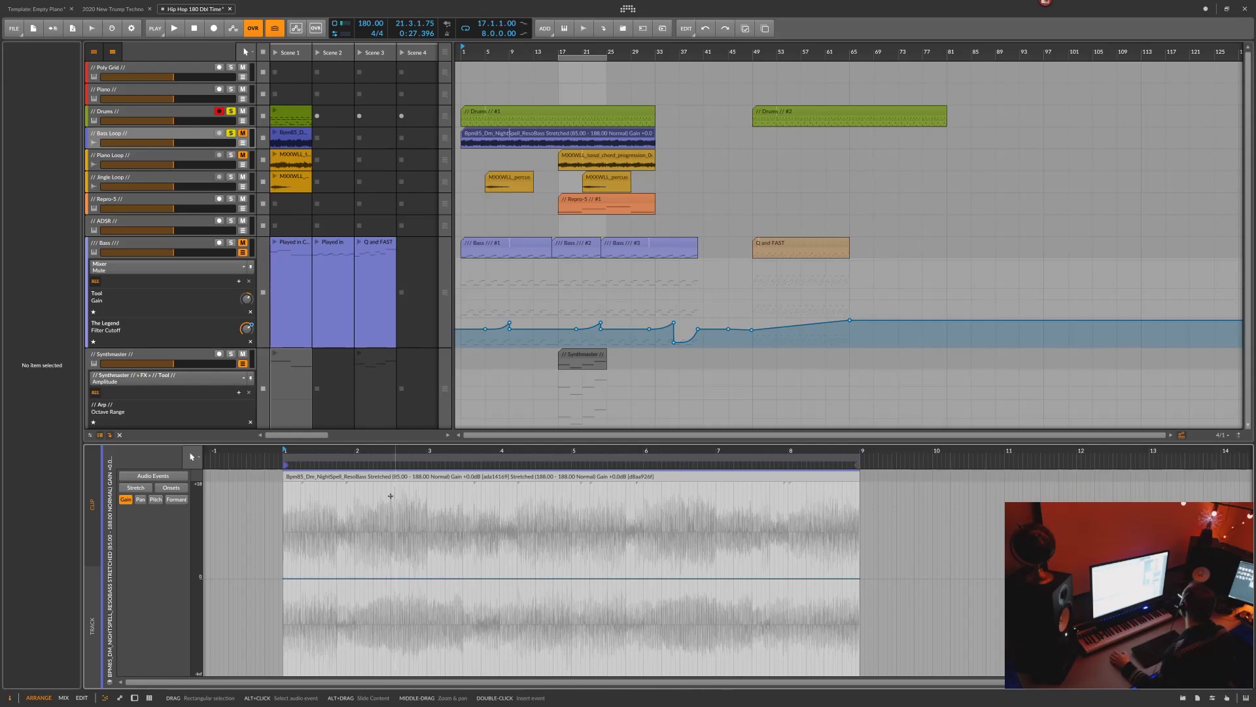
Select the Bass Loop event, try raising its gain in 1 dB increments, and lower it back to 0 dB
left_click(379, 475)
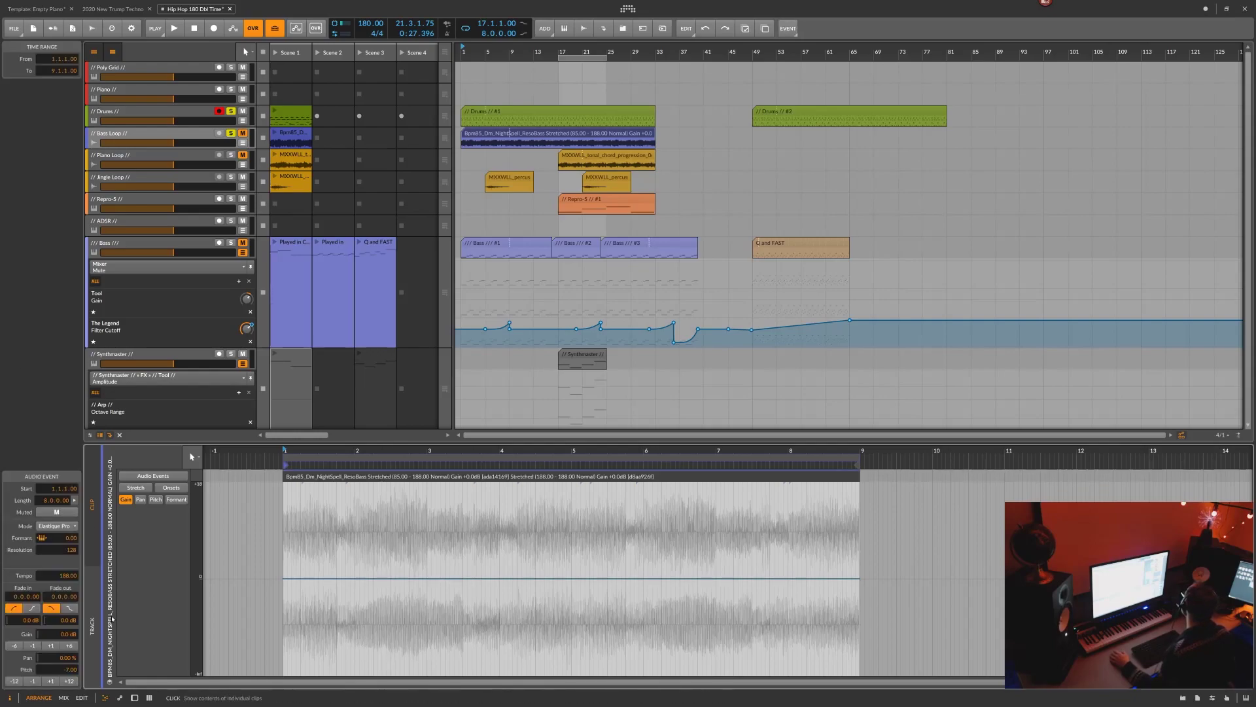
left_click(54, 645)
left_click(54, 646)
left_click(54, 645)
left_click(36, 647)
left_click(36, 647)
left_click(36, 647)
left_click(36, 647)
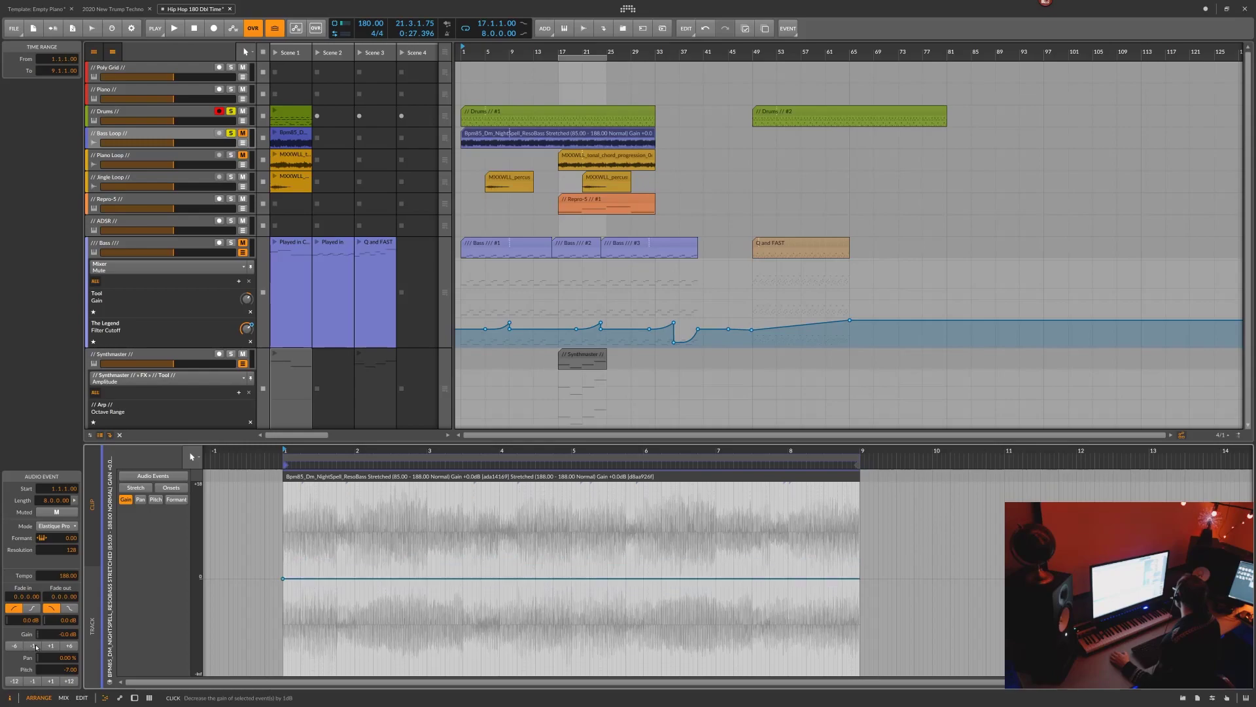
Try raising the Bass Loop event's gain to +12 dB in 6 dB increments, and return it to 0 dB
left_click(70, 646)
left_click(68, 646)
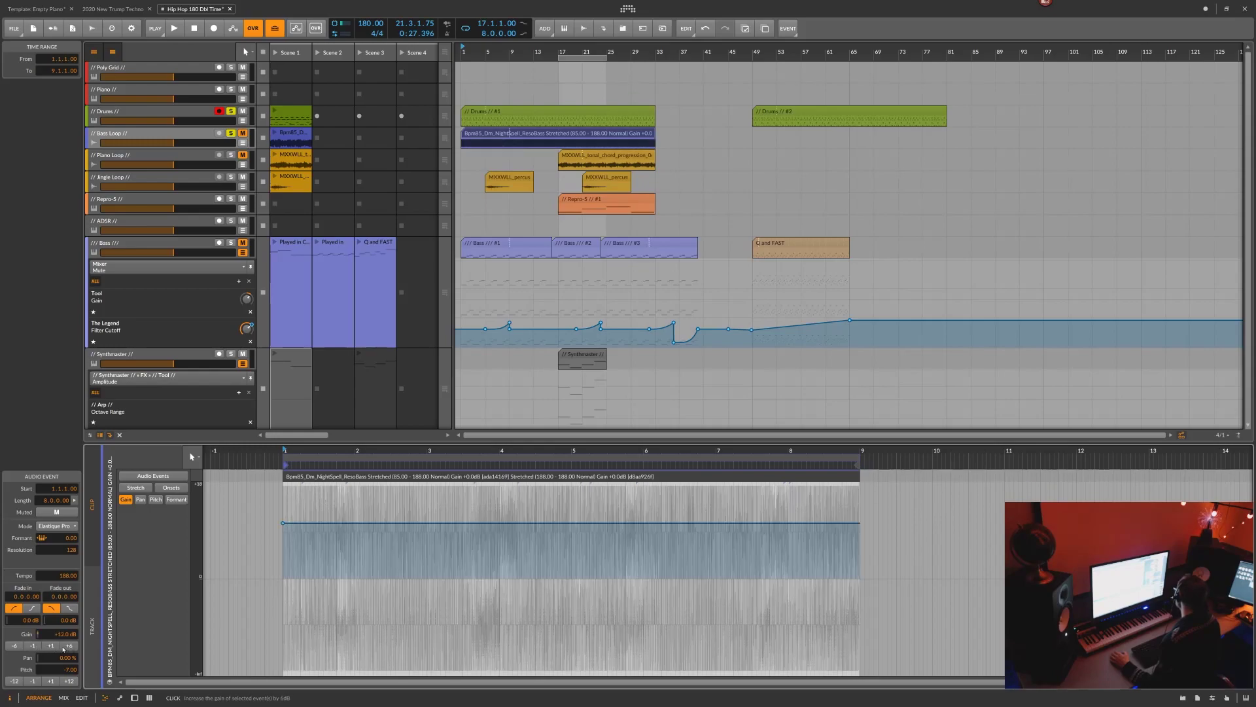
left_click(15, 645)
left_click(14, 645)
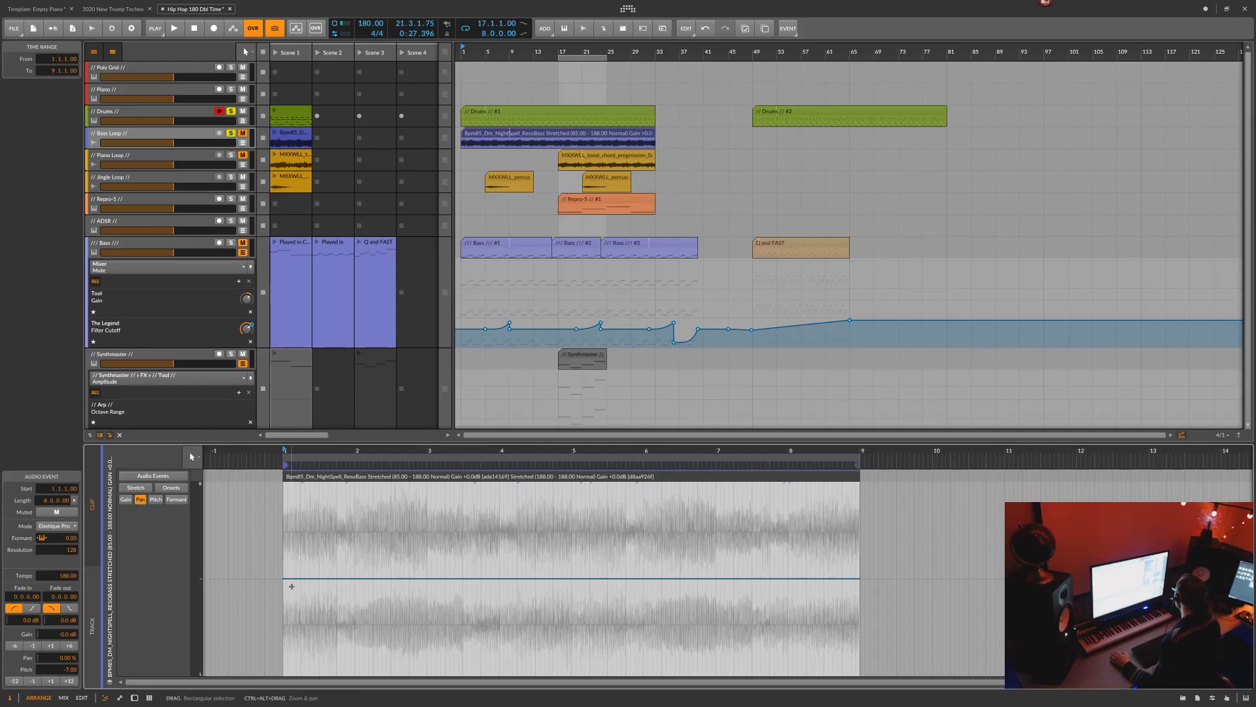
Try an edit near bar 1 in the Bass Loop's pan envelope and undo it
left_click_drag(319, 658, 331, 534)
key("ctrl+z")
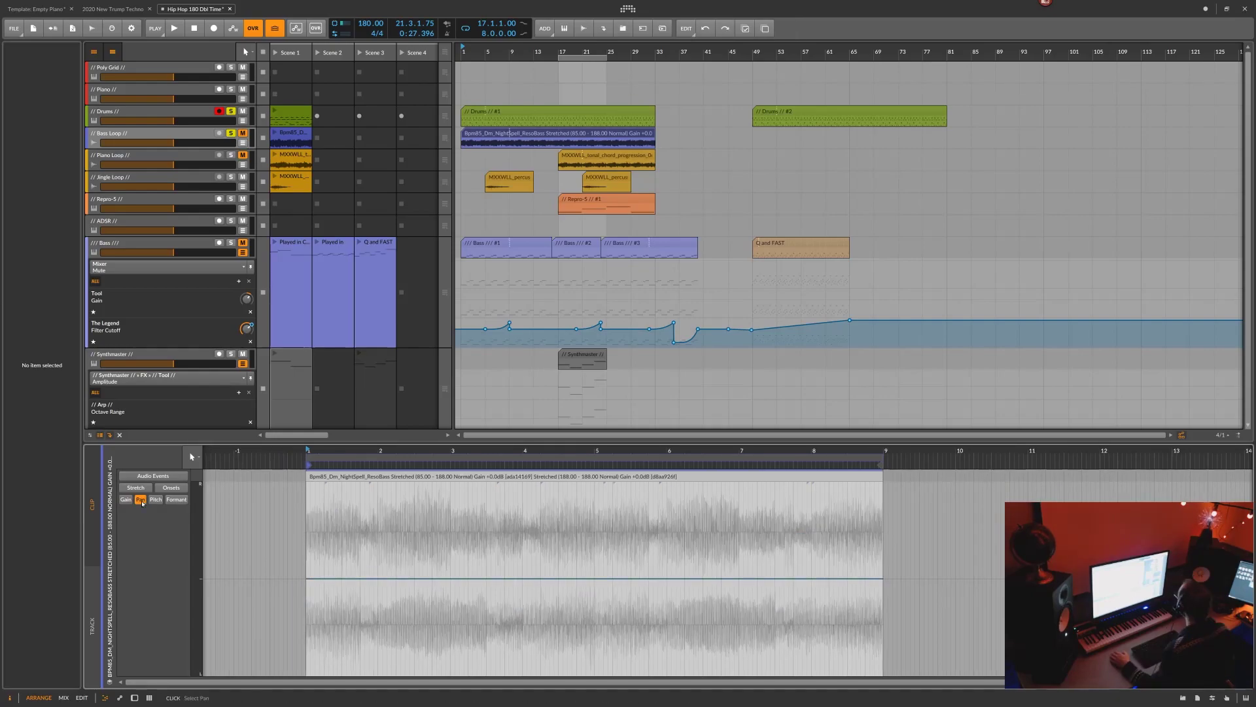
Try a pitch curve rising from -7 to +19 semitones just after bar 4 of the Bass Loop, play it, and undo it
left_click(156, 500)
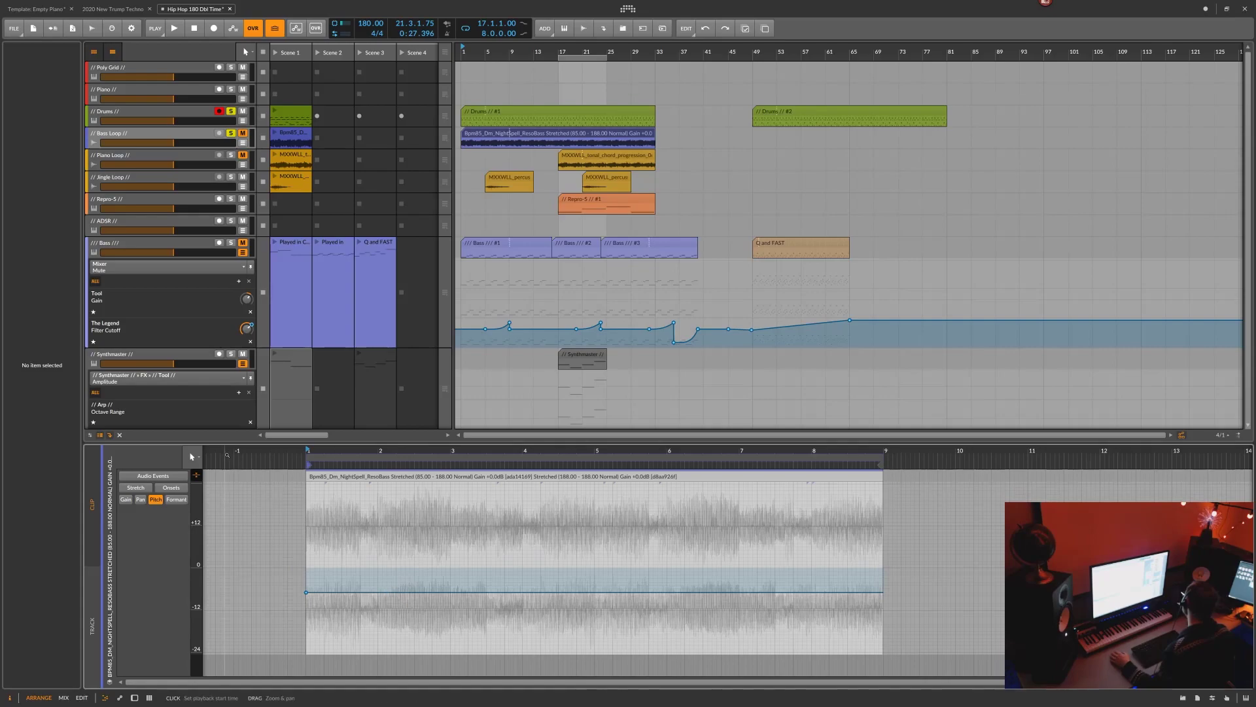
left_click(313, 477)
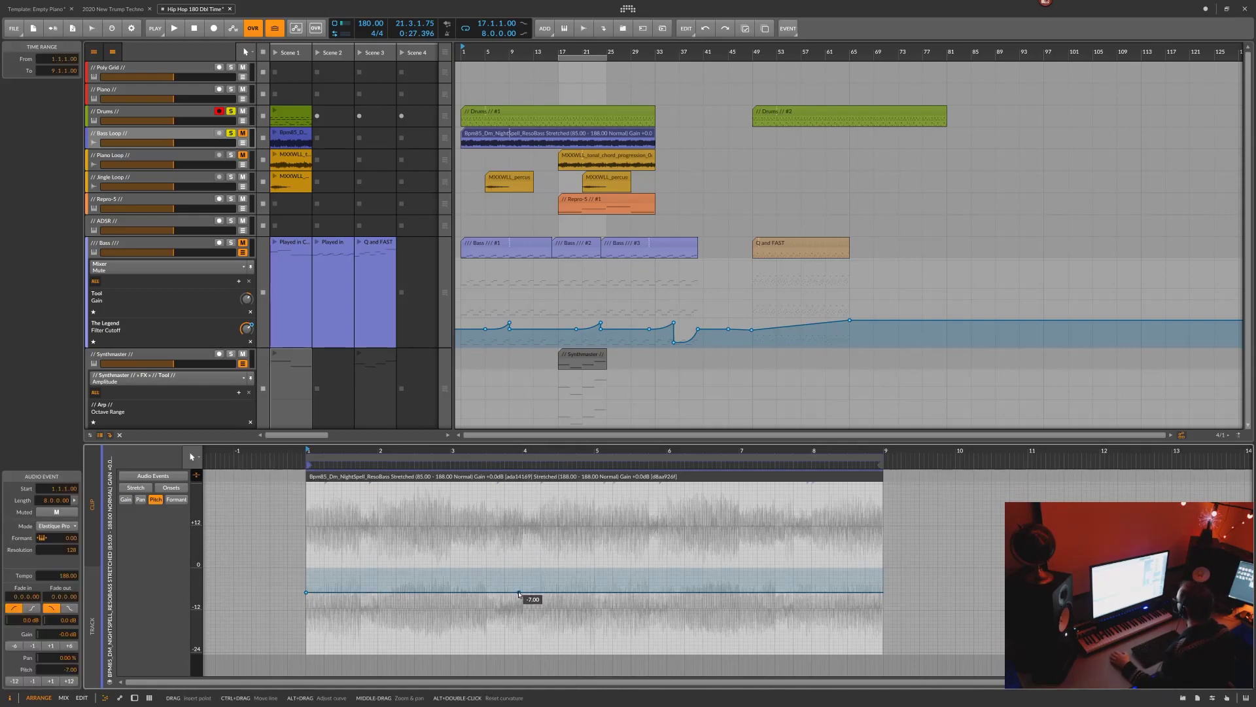
left_click_drag(517, 593, 468, 562)
key("space")
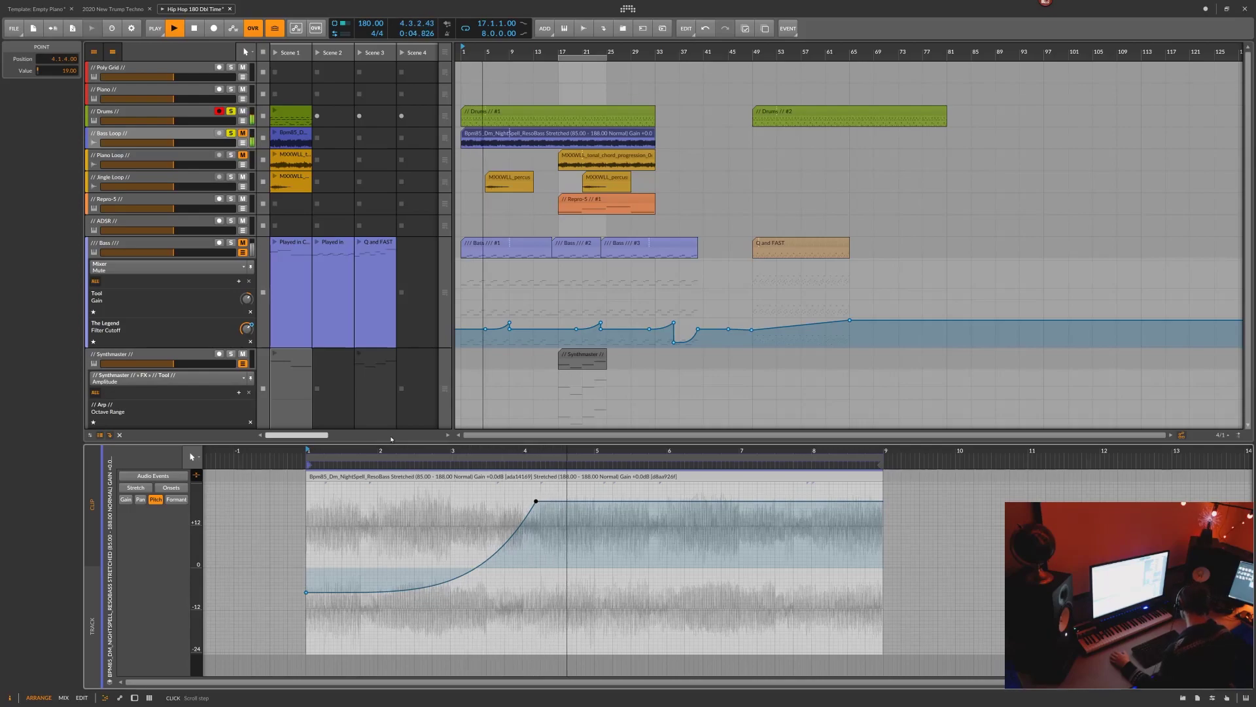
key("ctrl+z")
key("ctrl+z")
key("Escape")
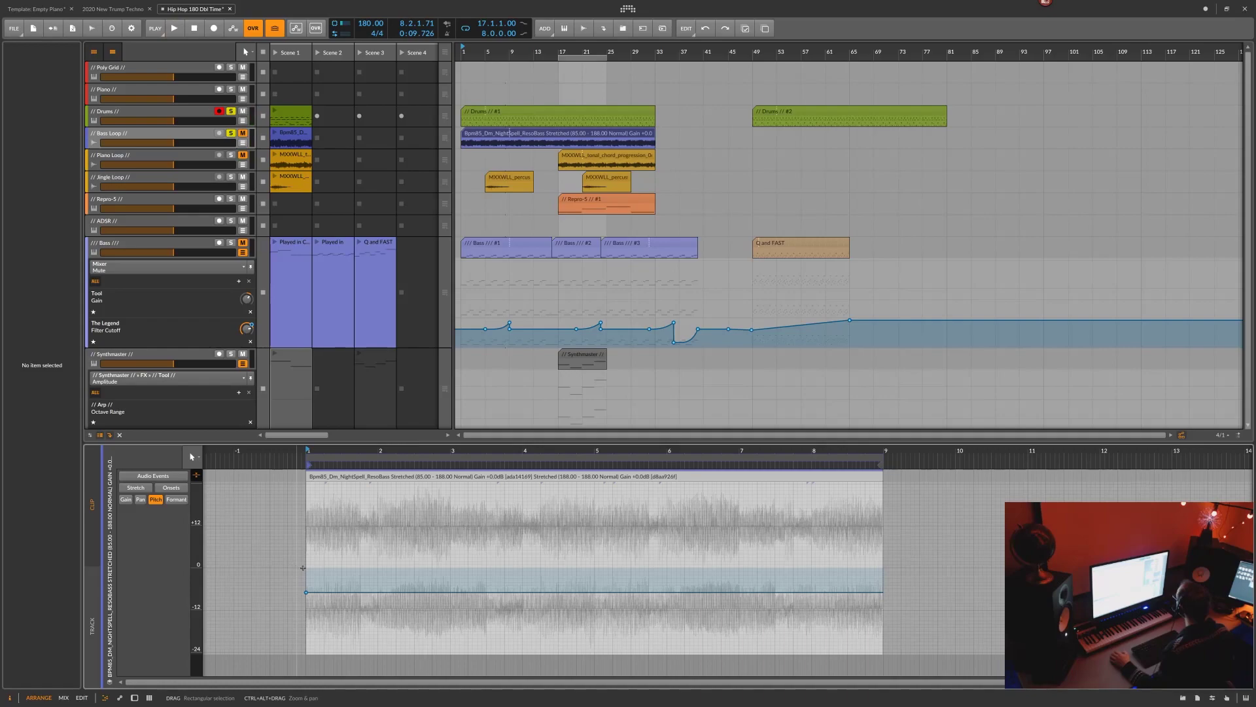
Select the Bass Loop event, try raising its pitch by one semitone, and return it to -7
left_click(314, 484)
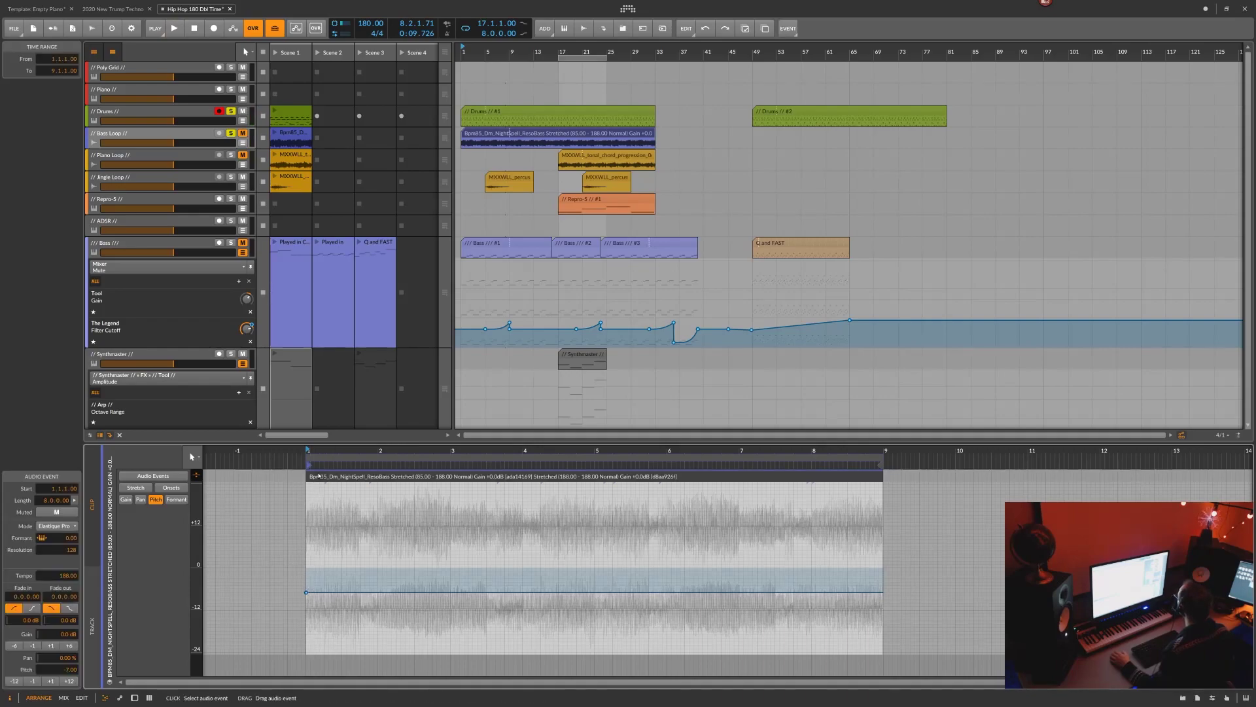
left_click(50, 681)
left_click(34, 681)
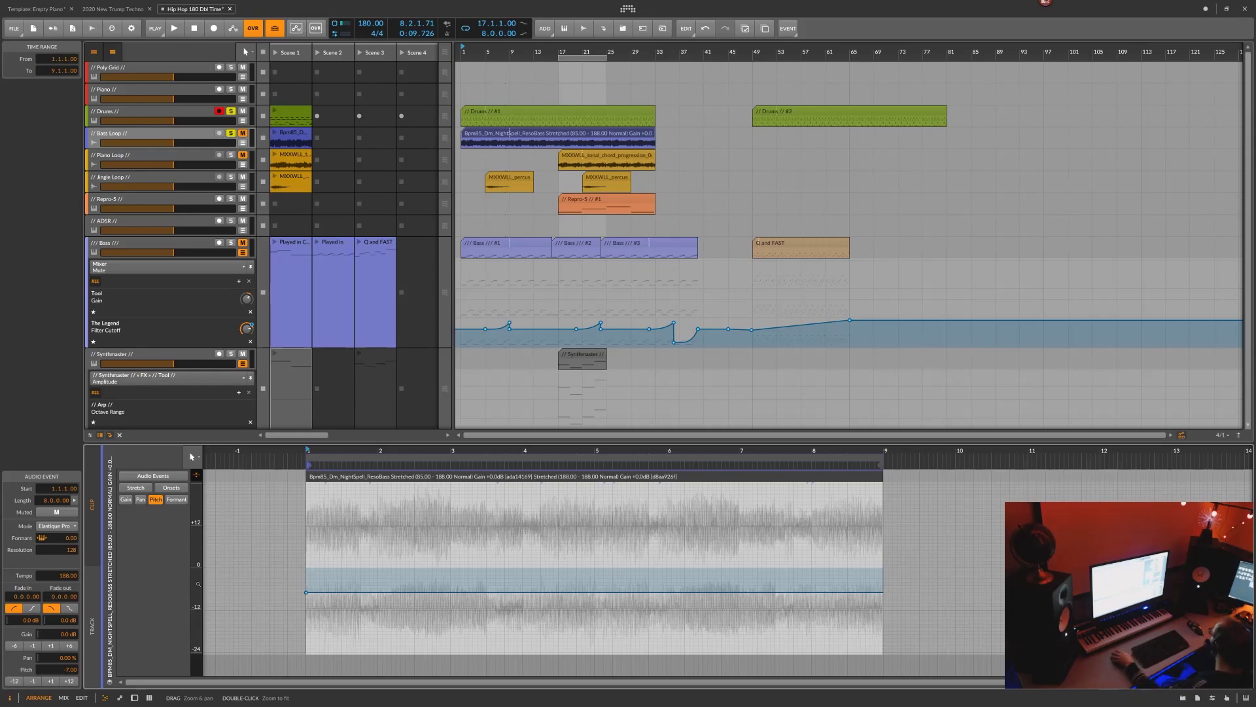
Try a formant curve rising to +24 at bar 5 and falling to -24 after bar 8 of the Bass Loop, play it, and undo it
left_click(179, 499)
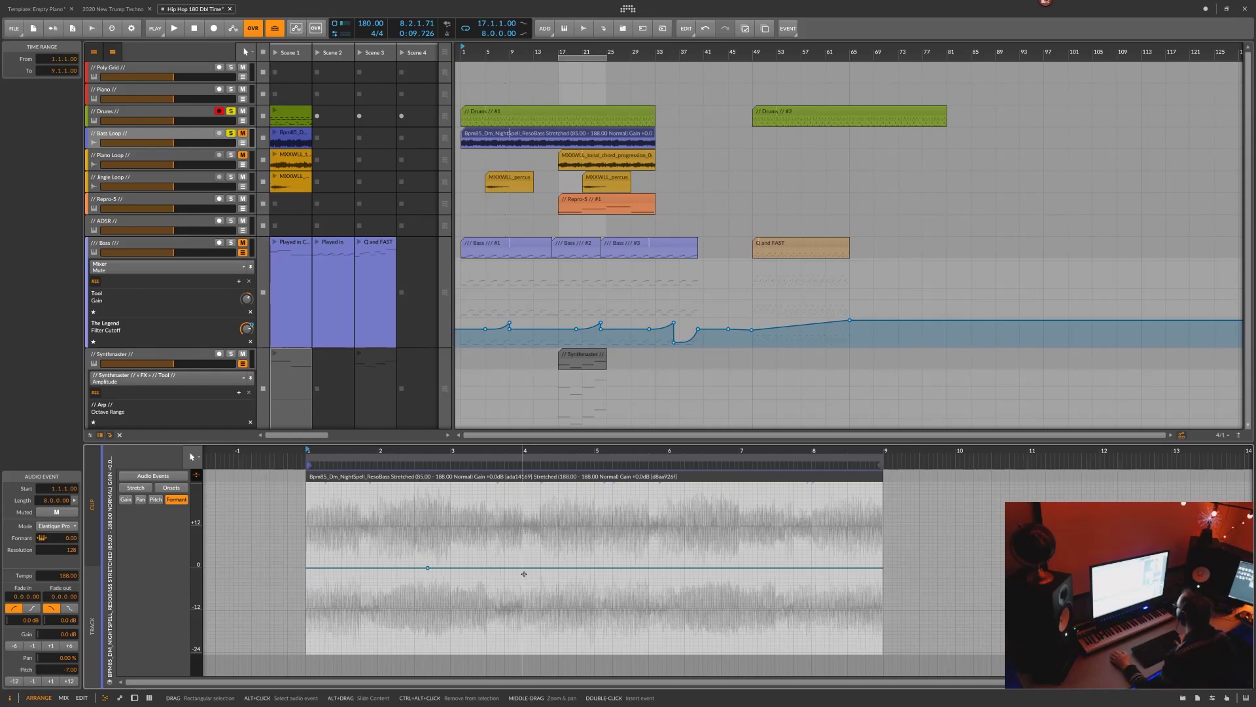
left_click_drag(539, 567, 599, 484)
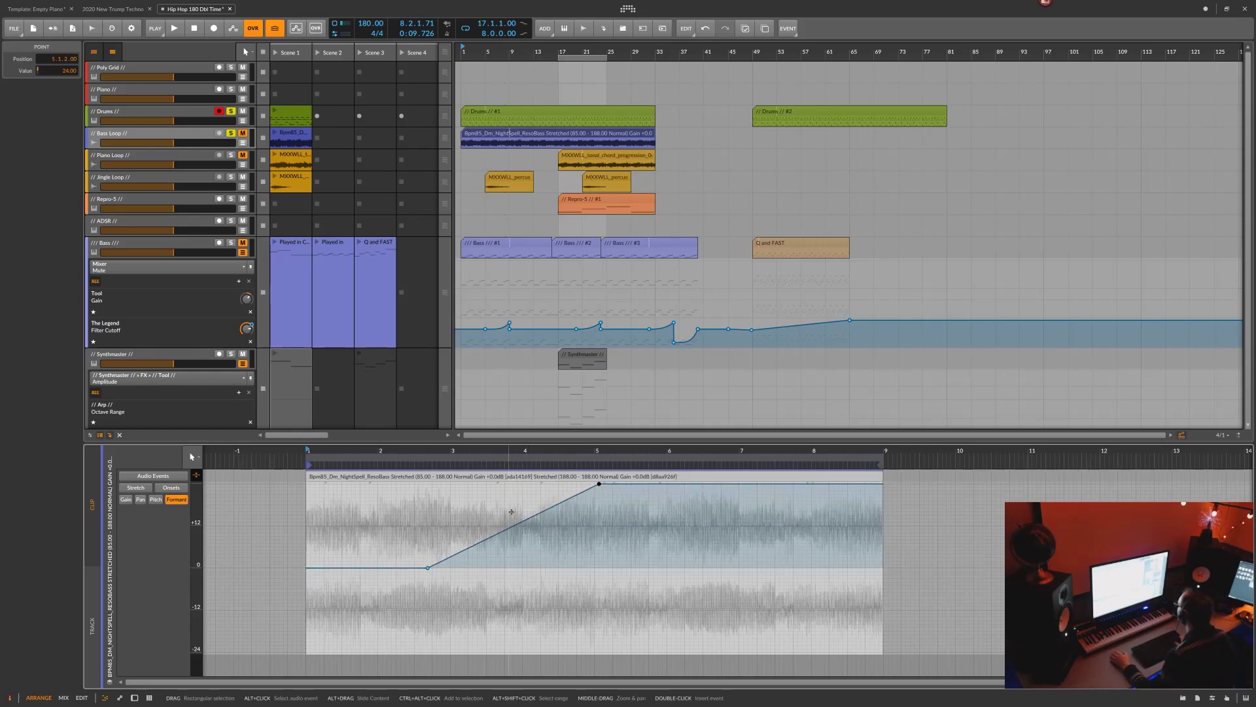
left_click_drag(521, 524, 569, 592)
key("space")
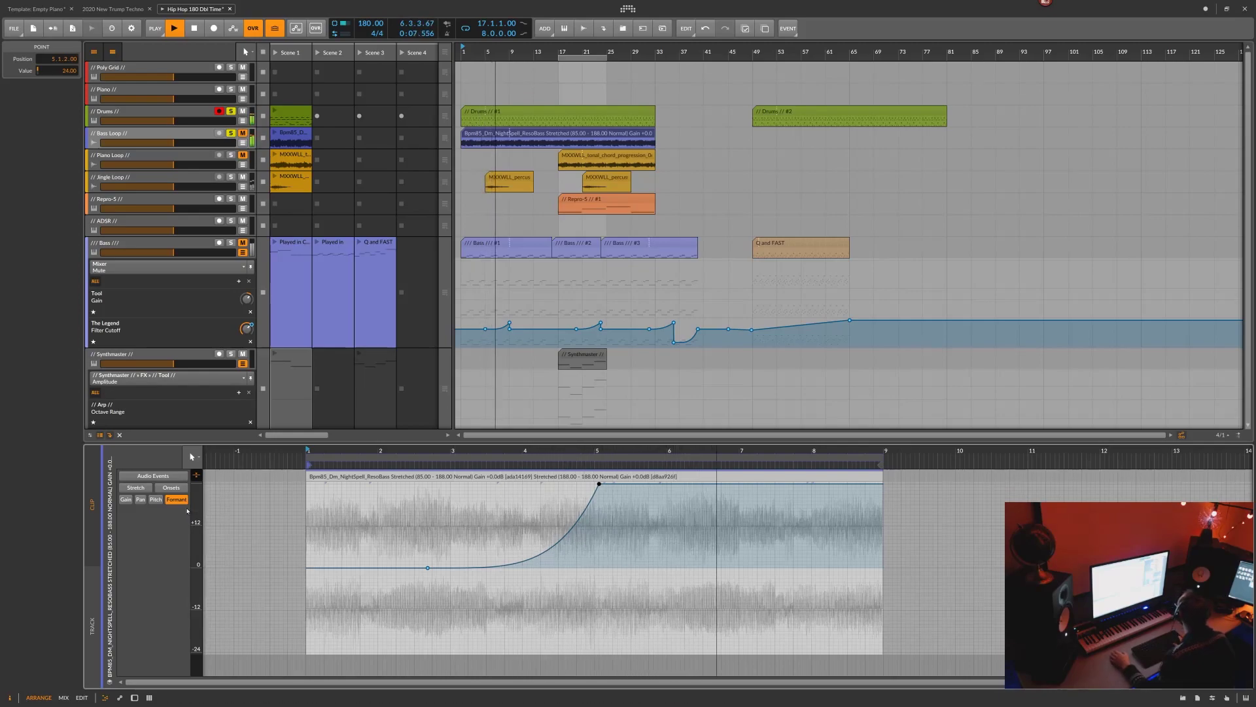
left_click_drag(724, 484, 843, 652)
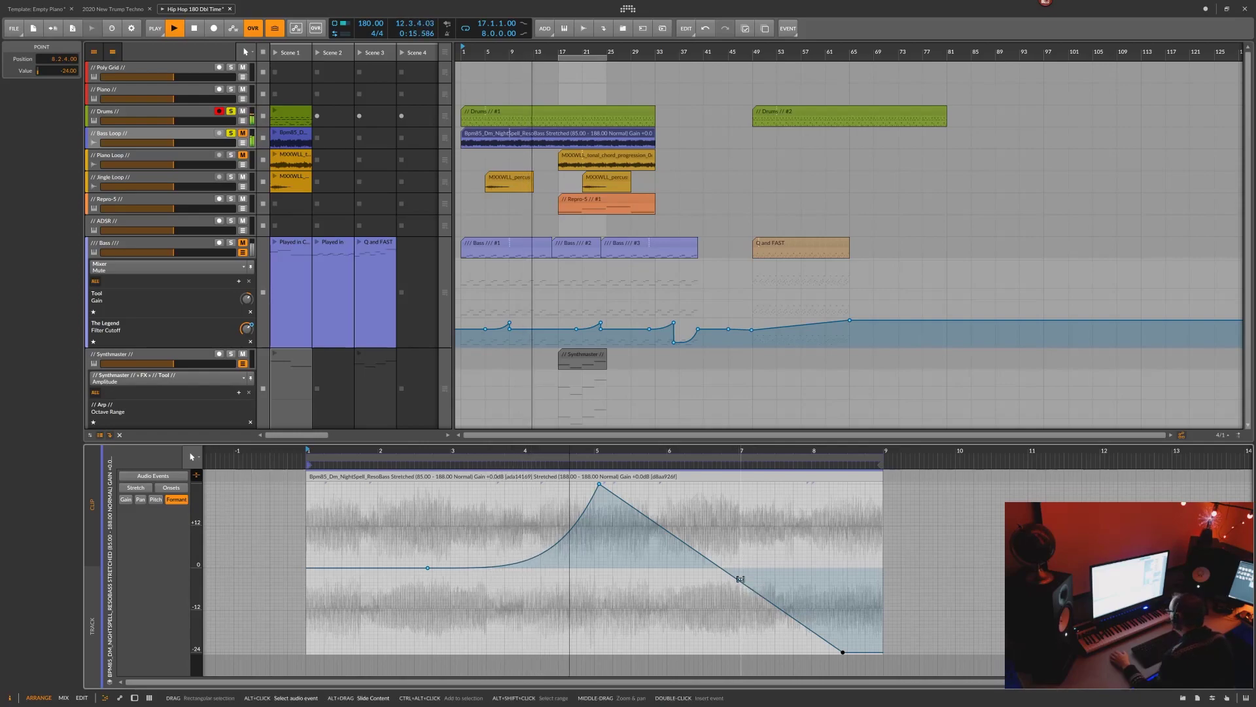
left_click_drag(741, 579, 718, 617)
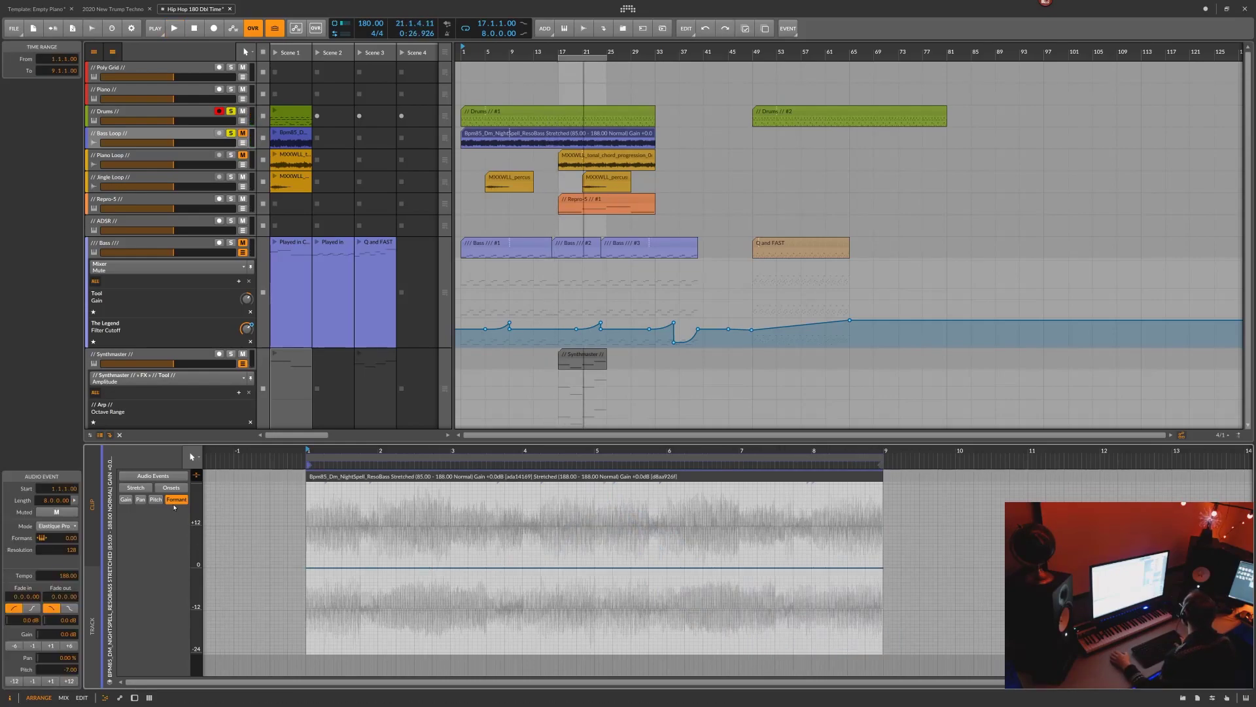
Try a point at 1.4.1 in the Bass Loop's pitch envelope at 4.00 and 2.76 semitones, and remove it
left_click(155, 499)
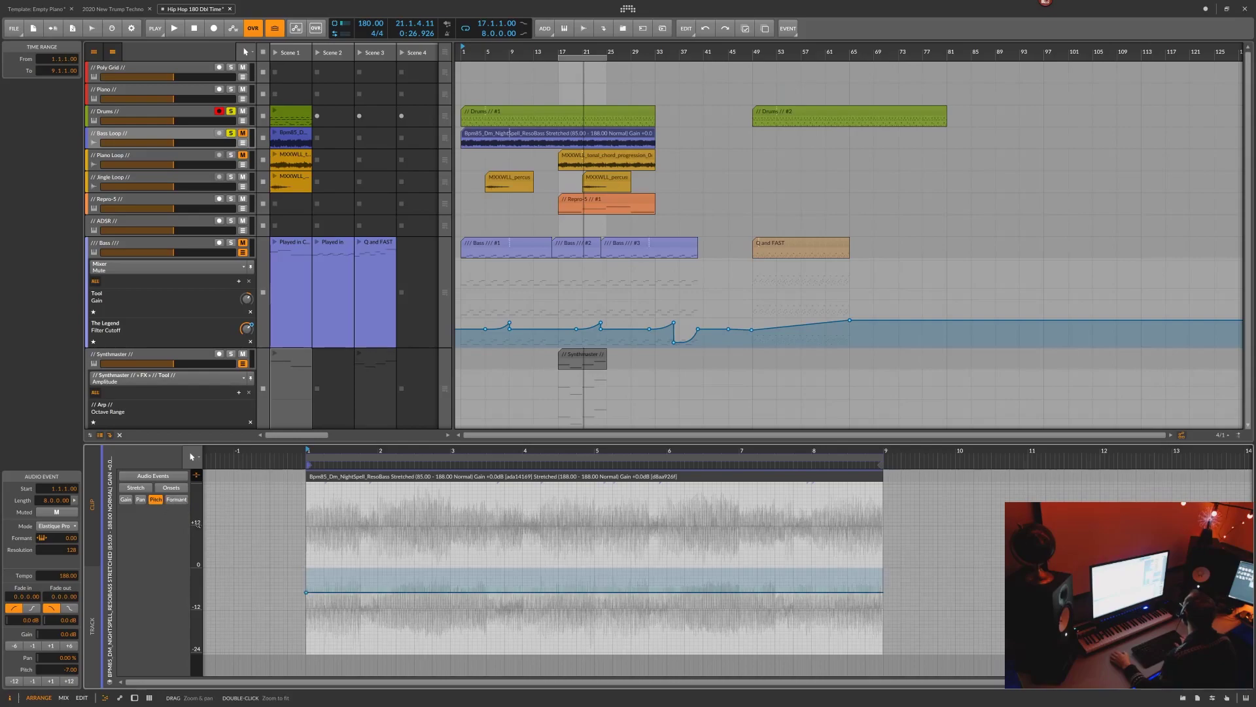
mouse_move(196, 544)
left_mouse_down()
mouse_move(196, 534)
mouse_move(196, 654)
mouse_move(196, 527)
mouse_move(196, 618)
left_mouse_up()
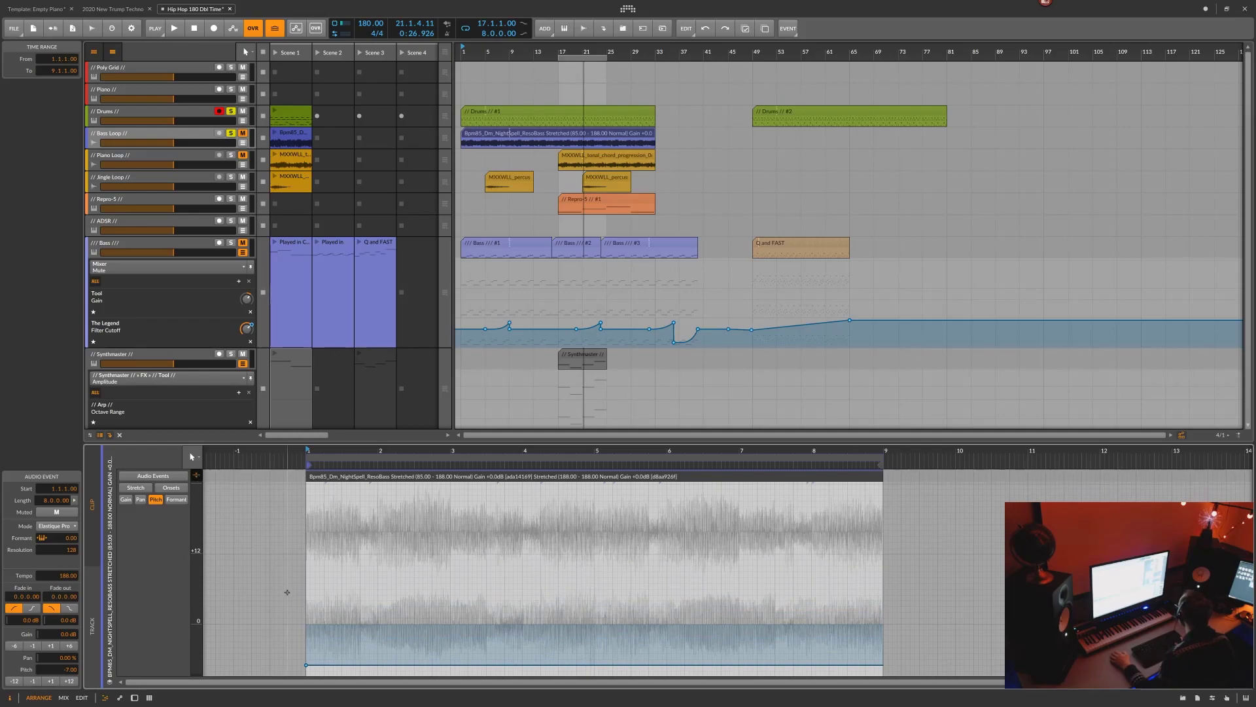
left_click_drag(325, 664, 360, 601)
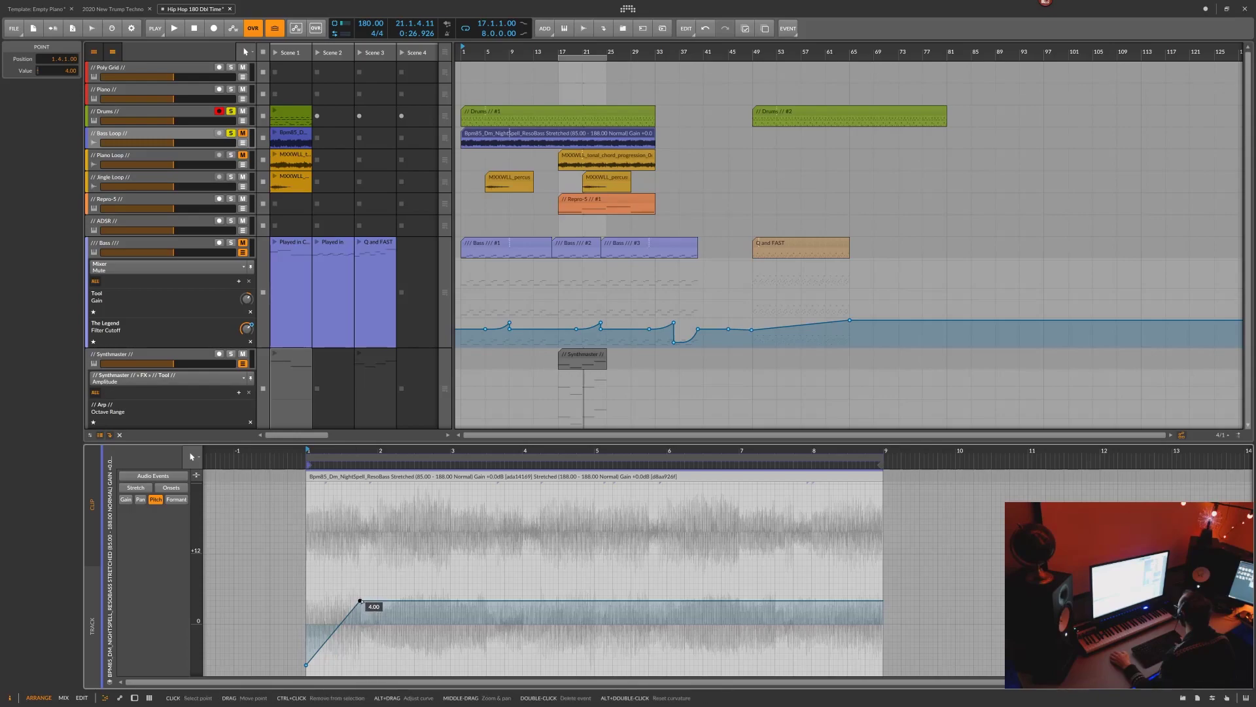
mouse_move(360, 600)
left_mouse_down()
mouse_move(393, 594)
mouse_move(418, 628)
mouse_move(365, 595)
mouse_move(360, 608)
left_mouse_up()
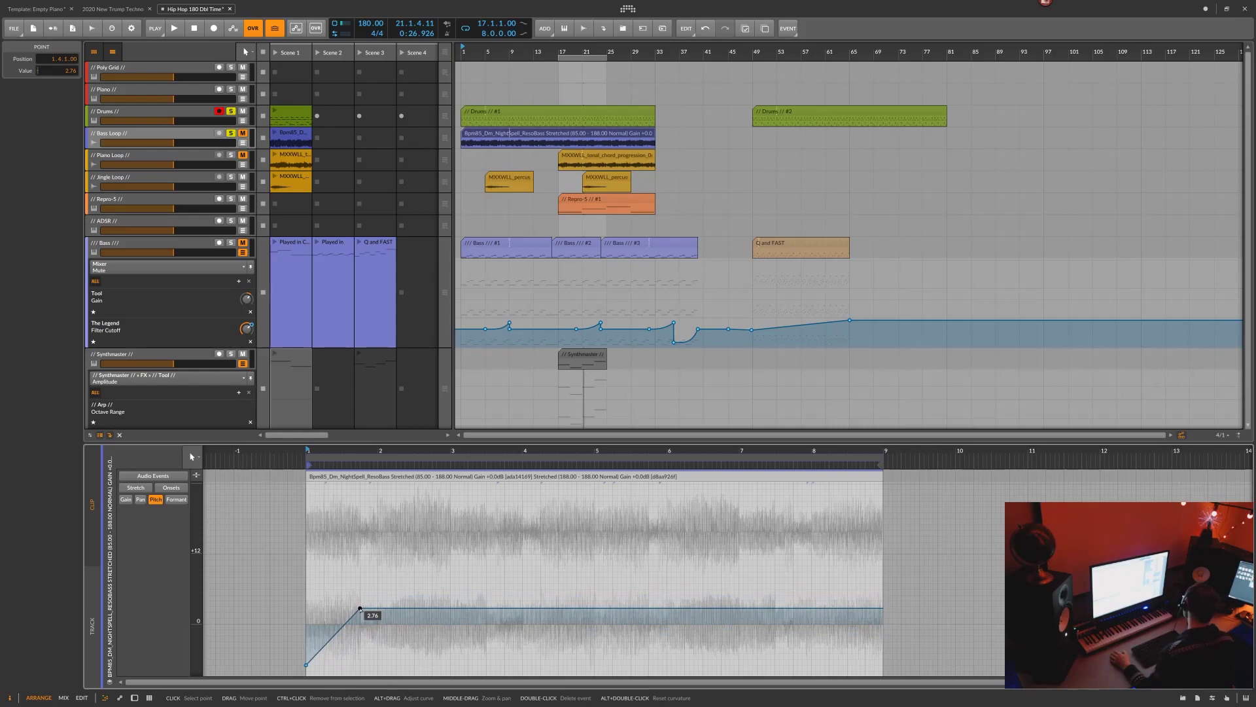
double_click(360, 609)
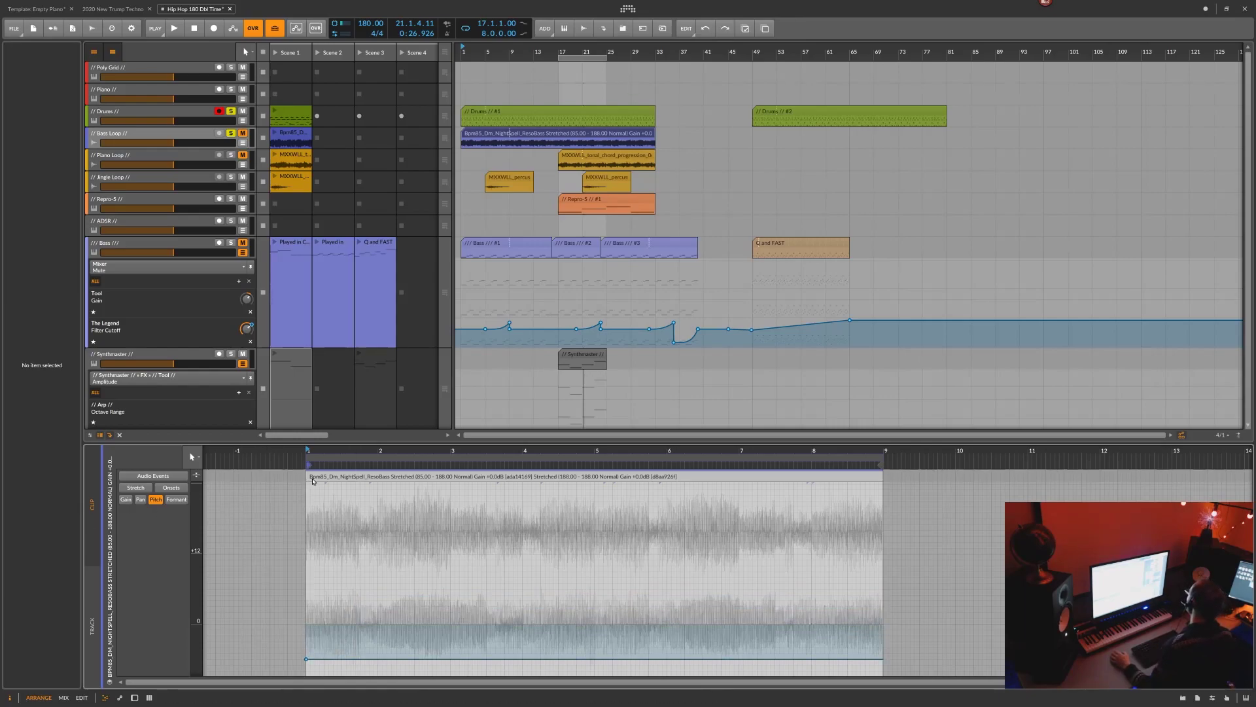
Select the Bass Loop event, lower its pitch by one semitone to -7, and play it briefly
left_click(312, 480)
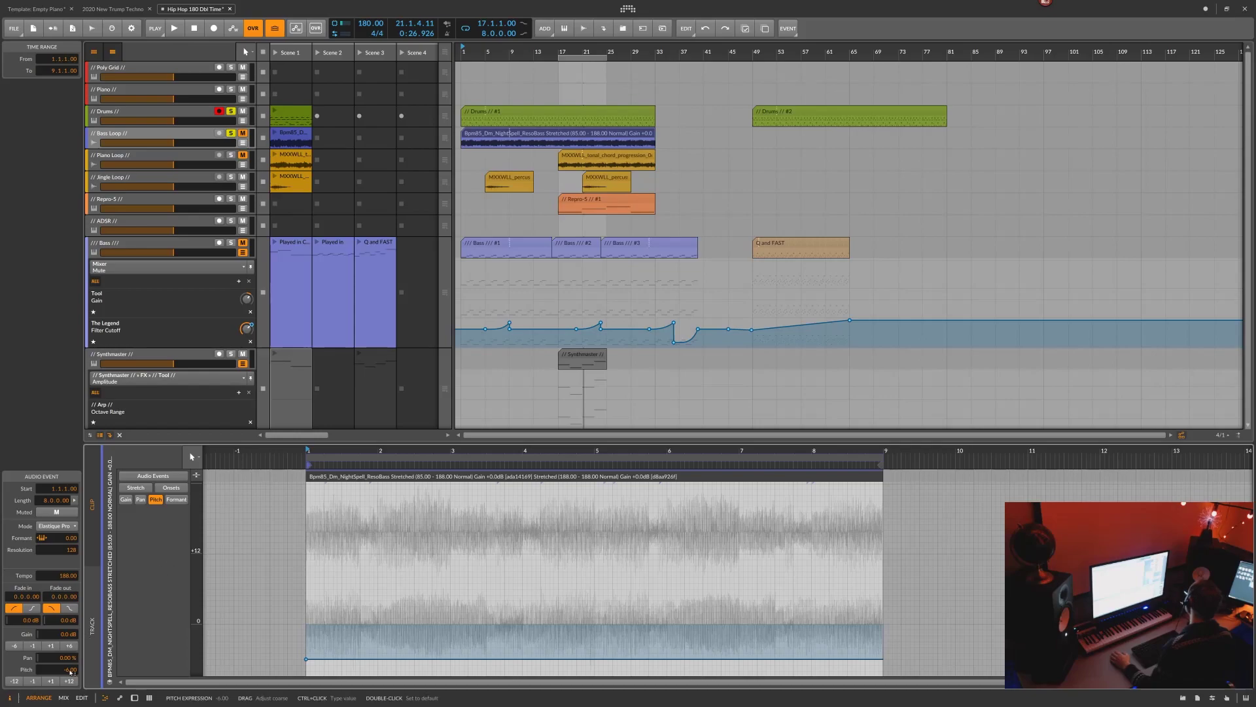
left_click(32, 681)
key("space")
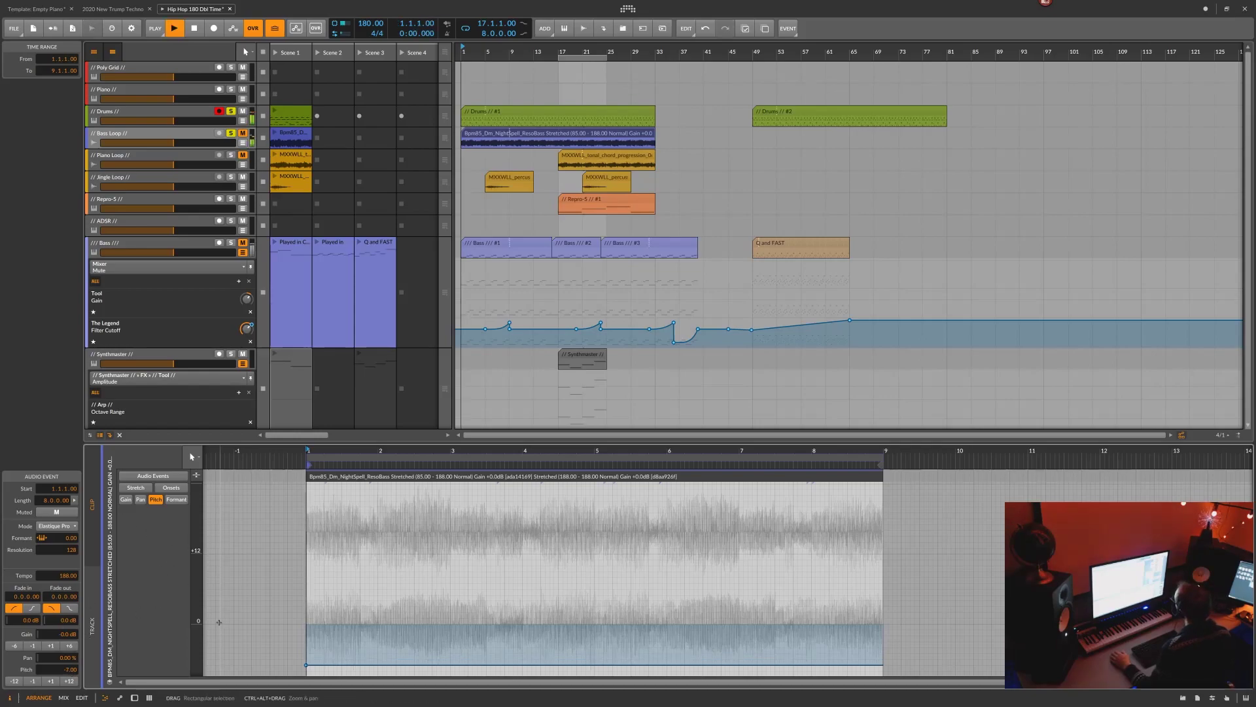
key("space")
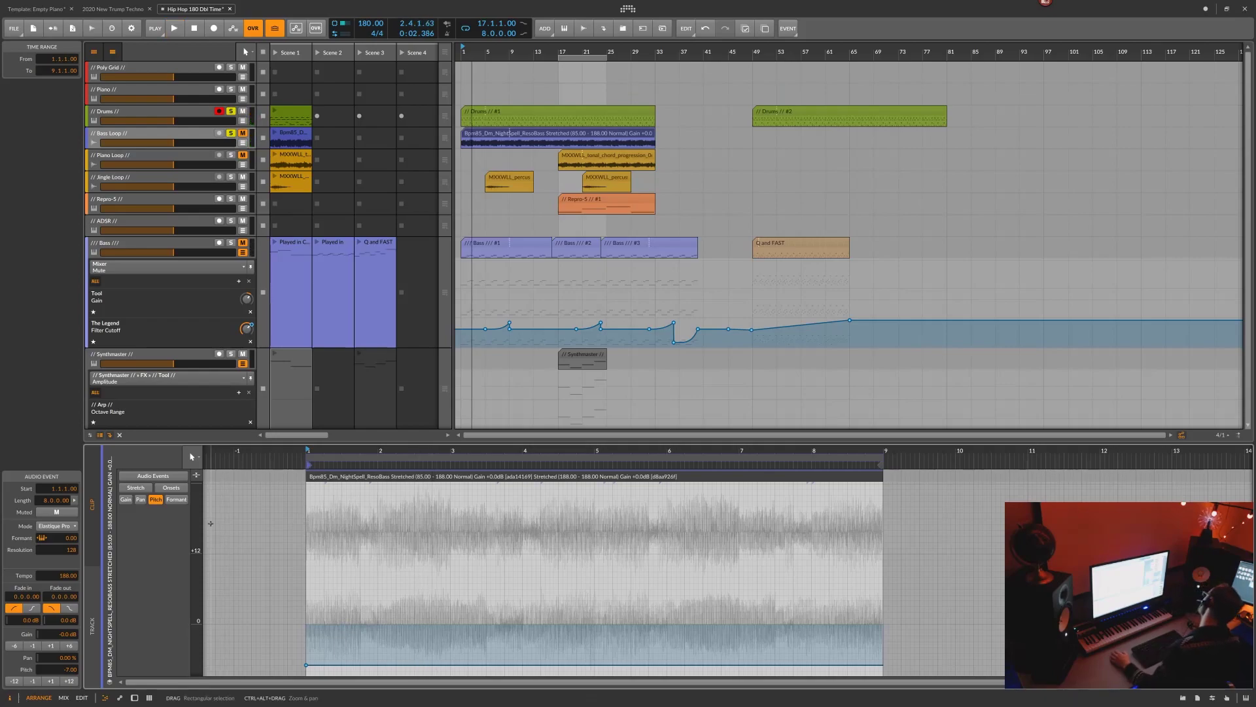
Show the Bass Loop's audio events in the track timeline and select its whole 32-bar arranger clip
left_click(160, 476)
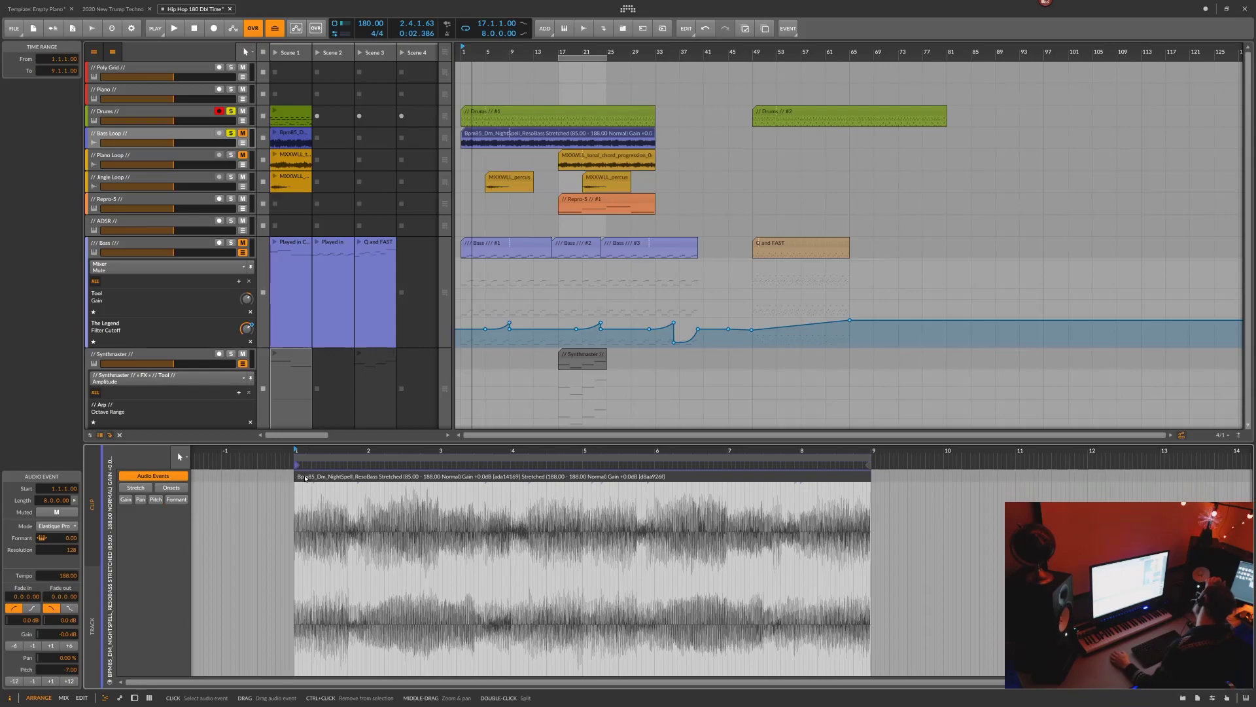
left_click(93, 583)
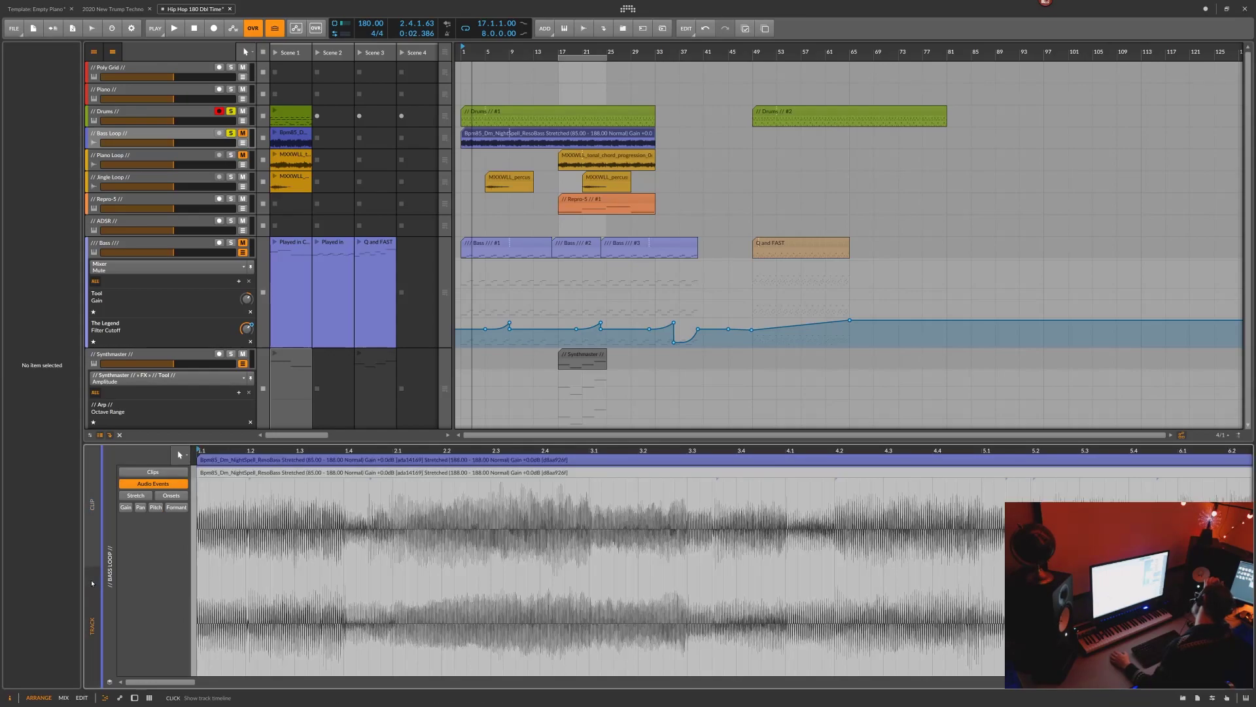
left_click_drag(226, 450, 226, 288)
mouse_move(405, 459)
left_mouse_down()
mouse_move(542, 451)
mouse_move(407, 459)
left_mouse_up()
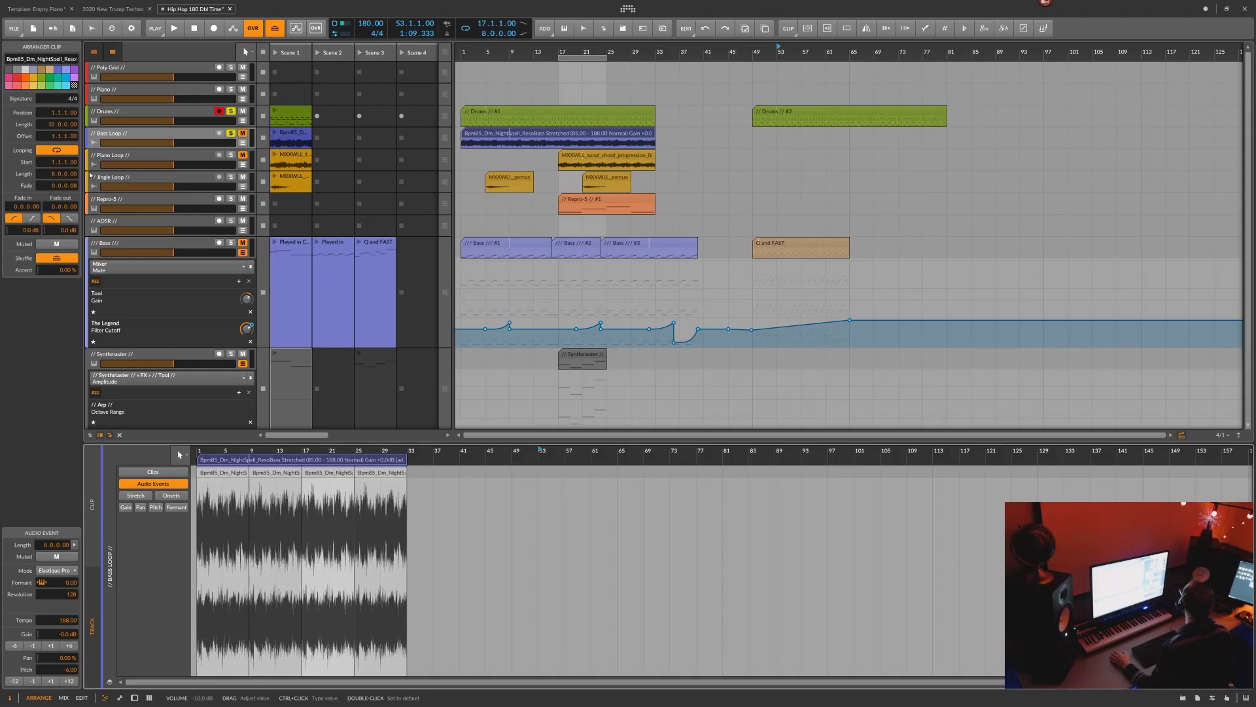
Turn looping off for the Bass Loop arranger clip and turn it back on
left_click(57, 150)
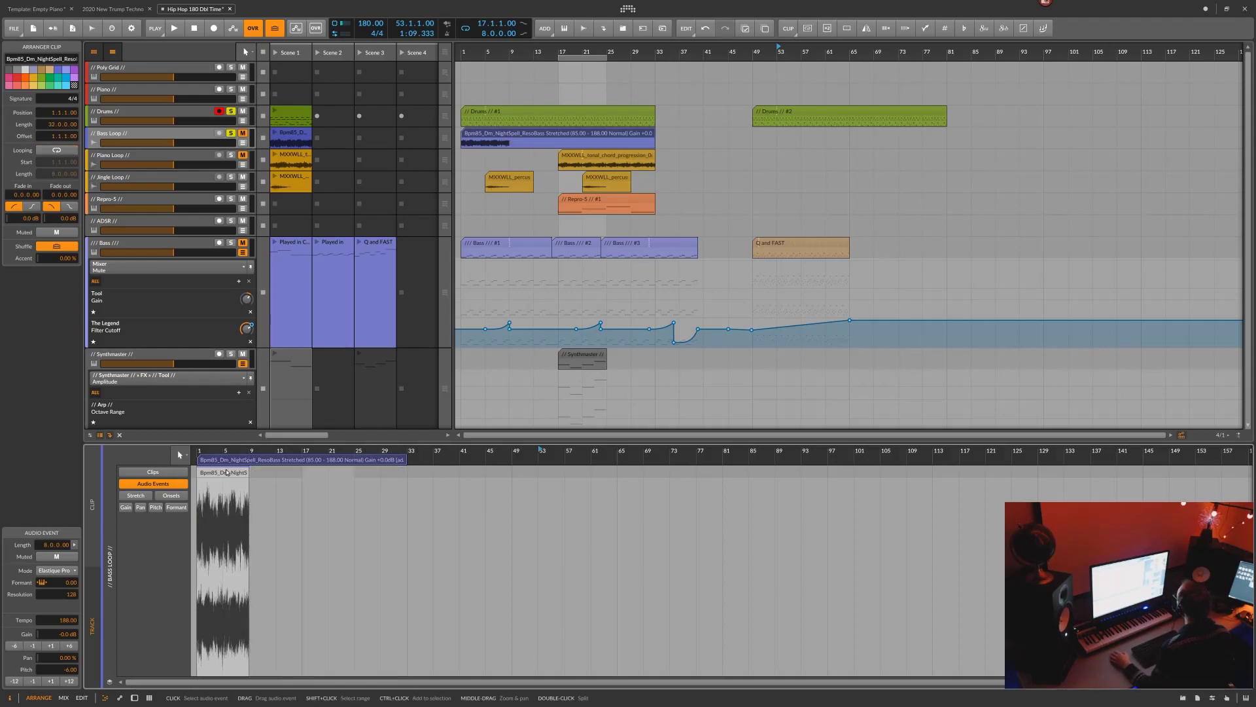
left_click(66, 150)
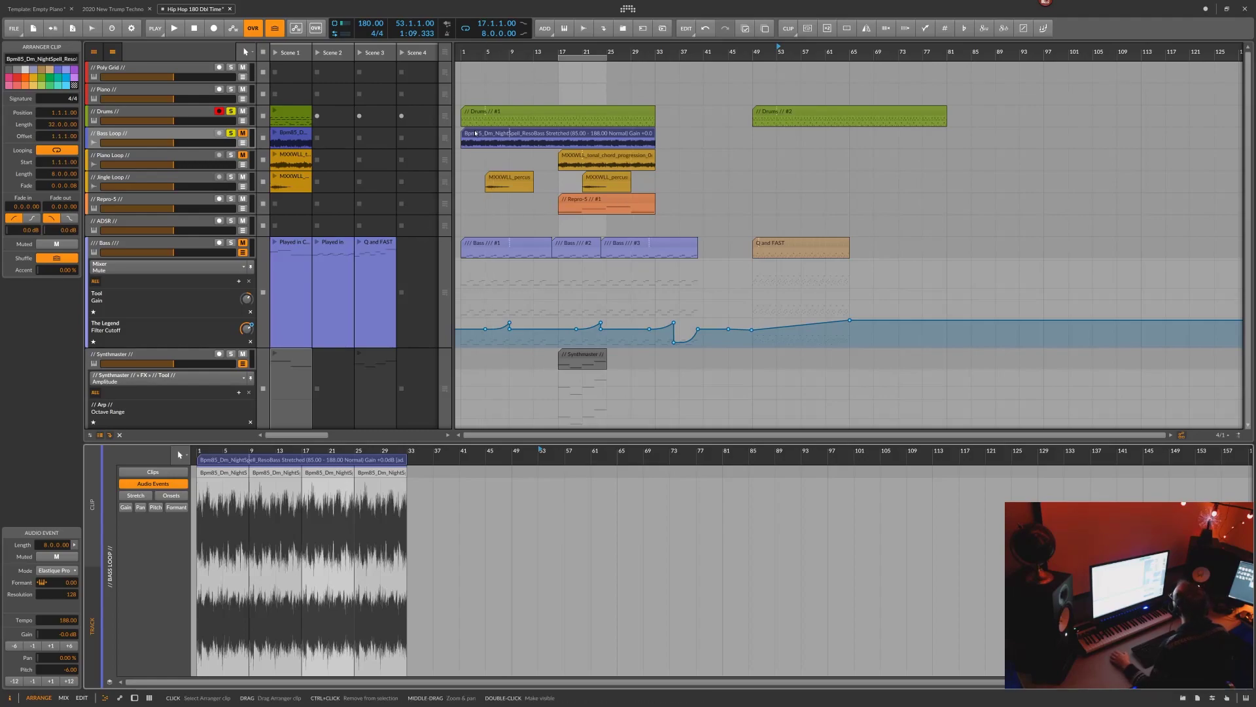
Take the Drums track out of solo and set the groove's shuffle rate to 1/8 while the Bass Loop plays
left_click(231, 111)
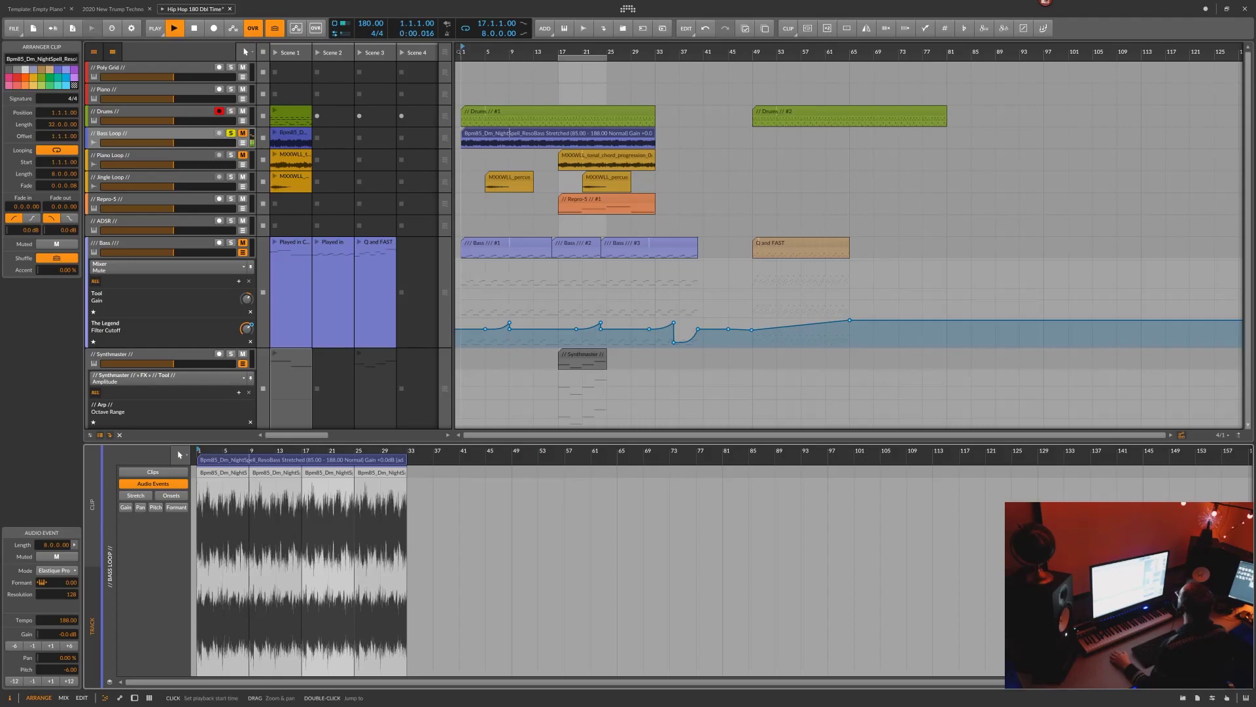
left_click(156, 29)
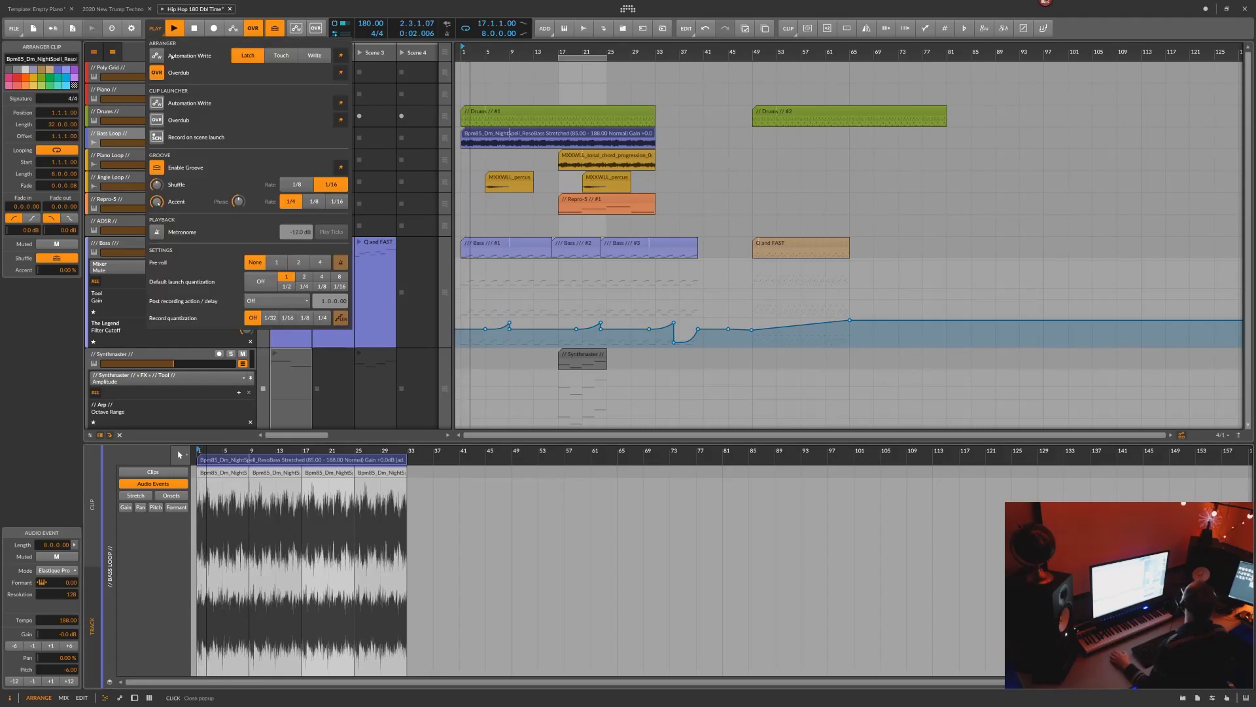
left_click(295, 184)
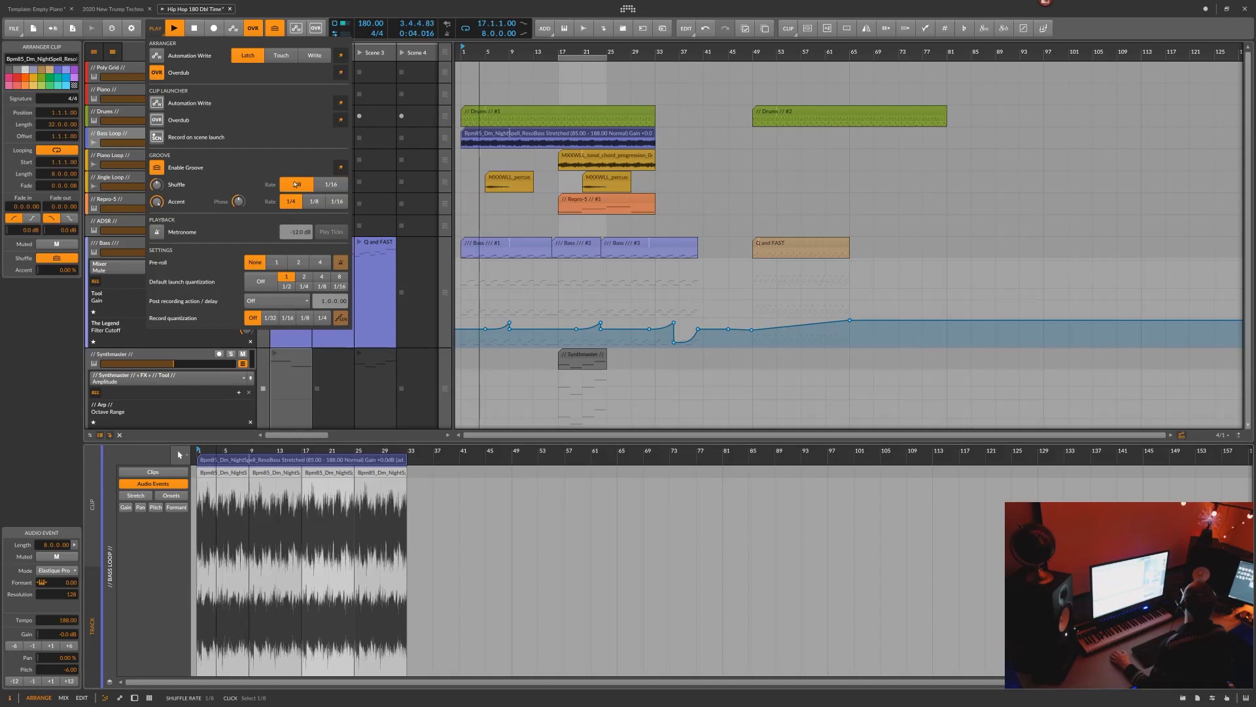
mouse_move(157, 184)
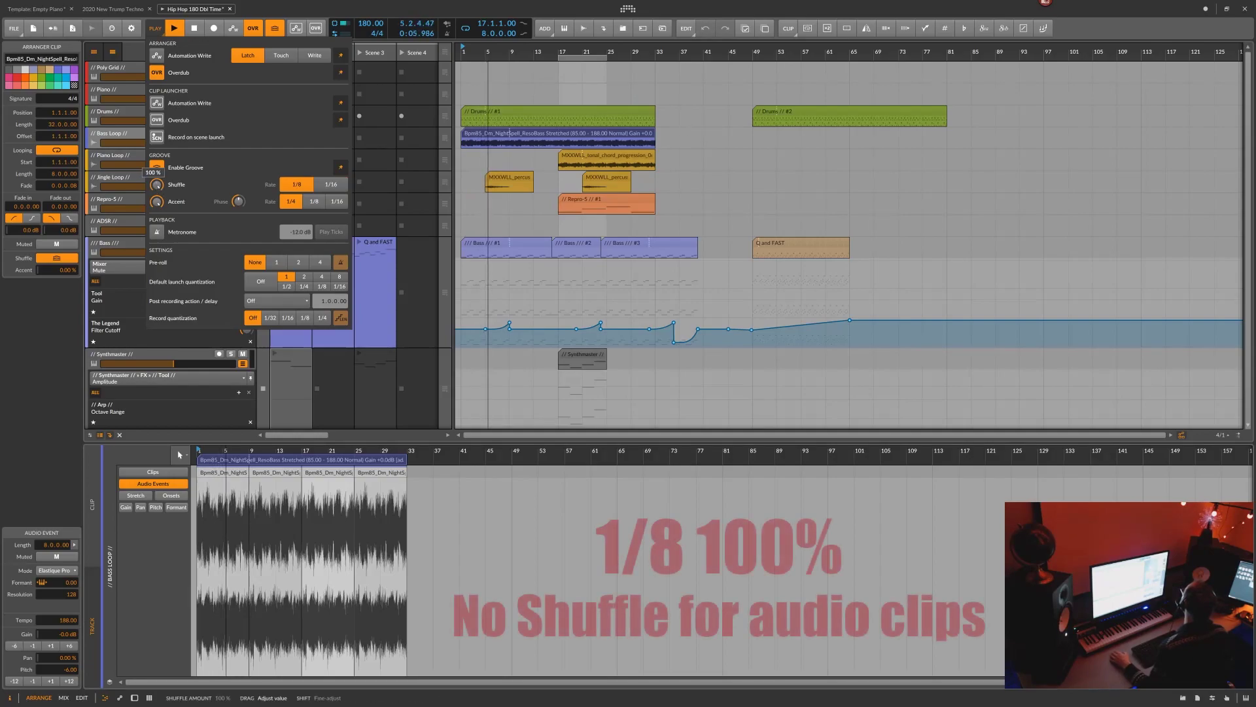
Compare playback with the groove disabled and enabled, and set the Bass Loop clip's accent to 100%
left_click(156, 168)
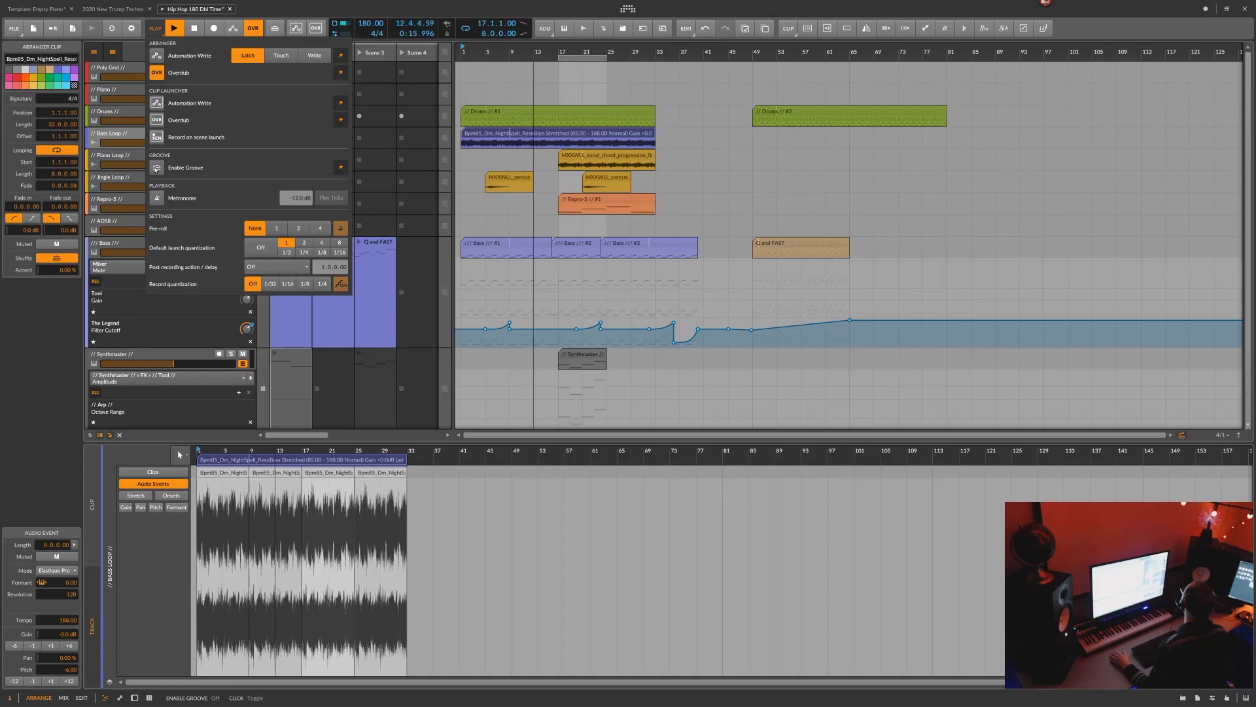
left_click(156, 168)
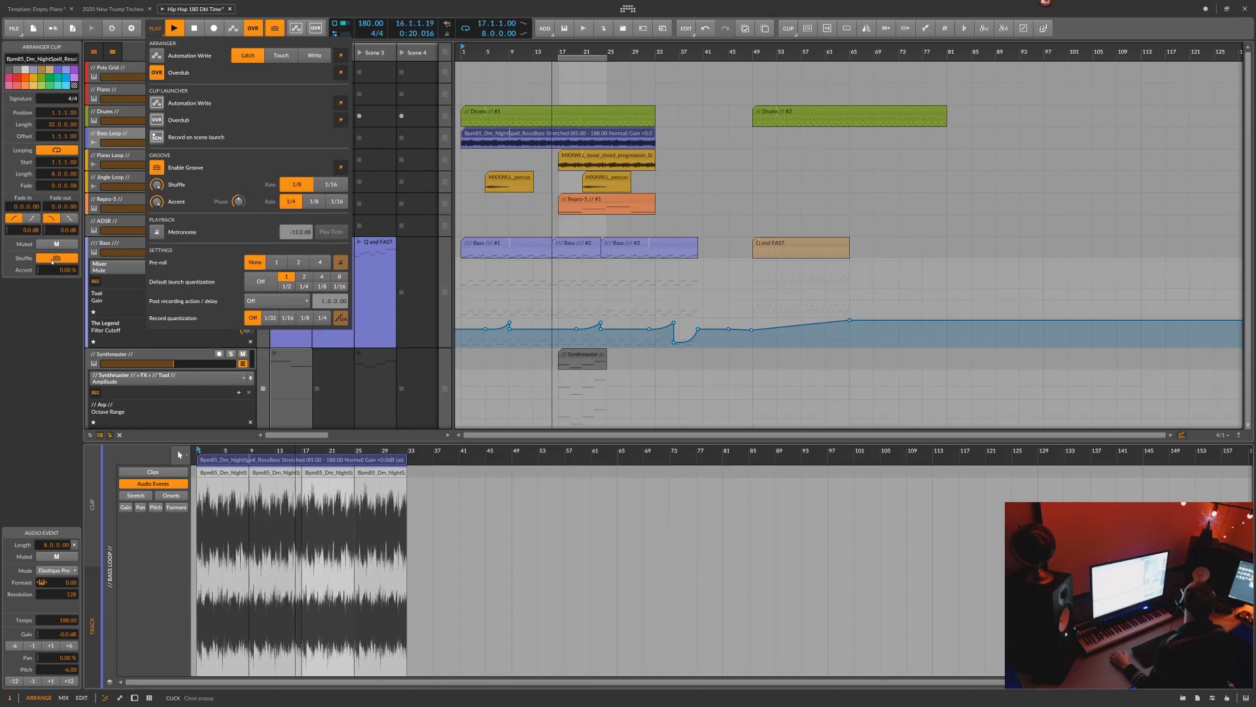
left_click(231, 474)
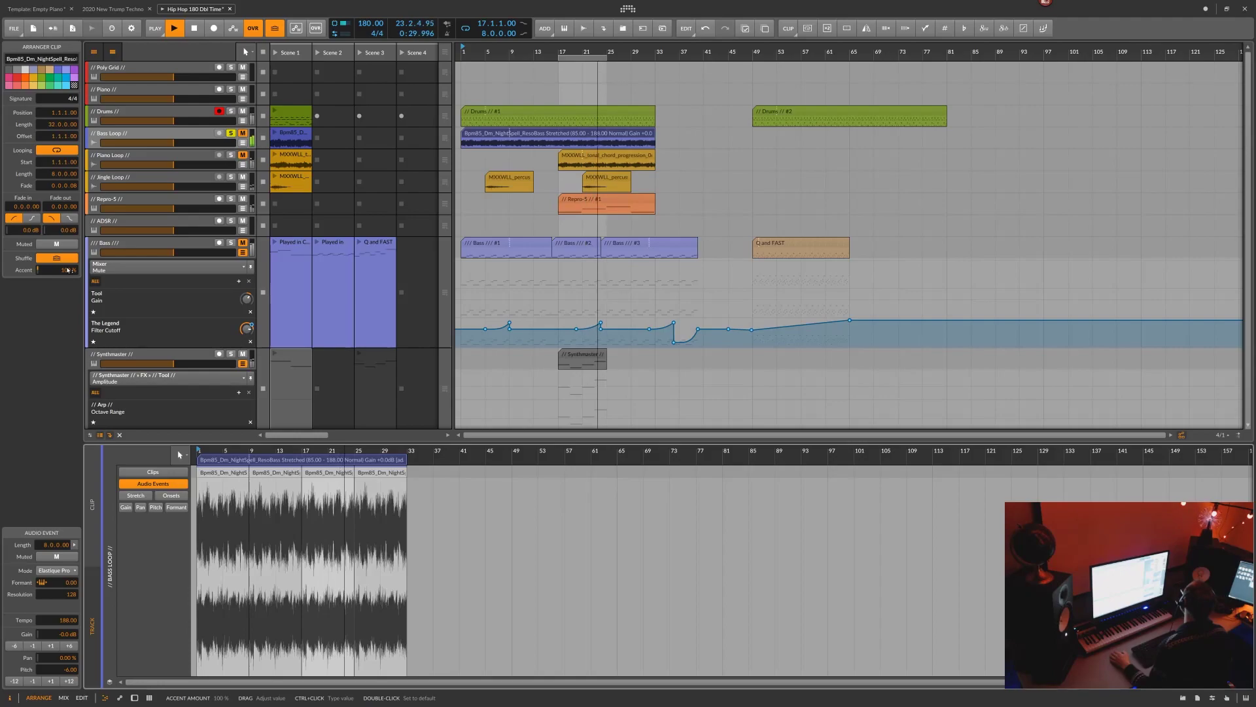
key("space")
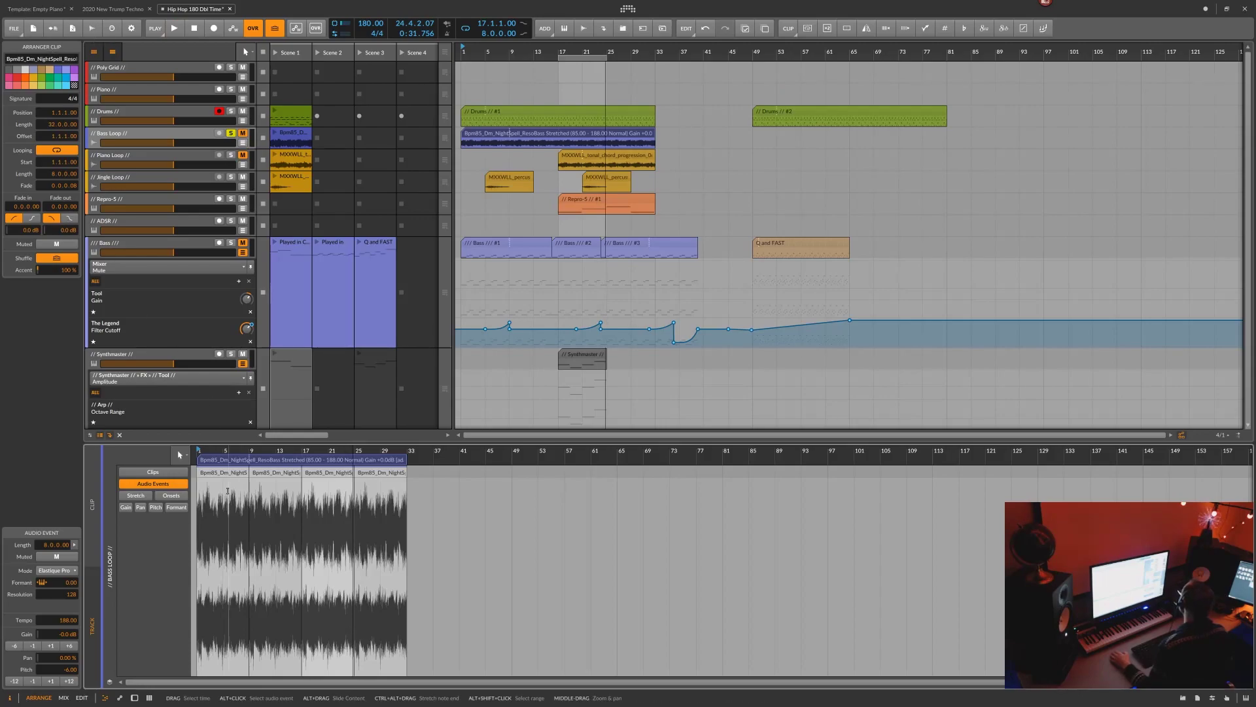
Select the first Bass Loop audio event, and set the groove's shuffle rate to 1/16 with a lower shuffle amount
double_click(225, 466)
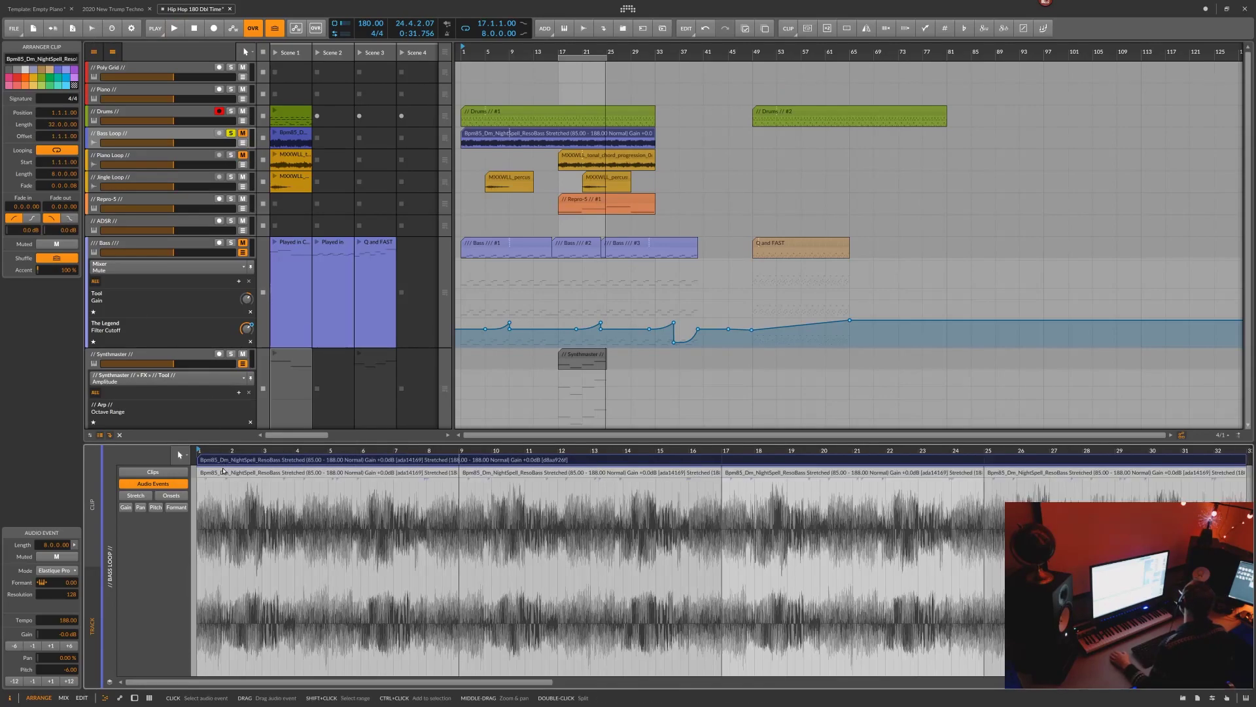
left_click(224, 474)
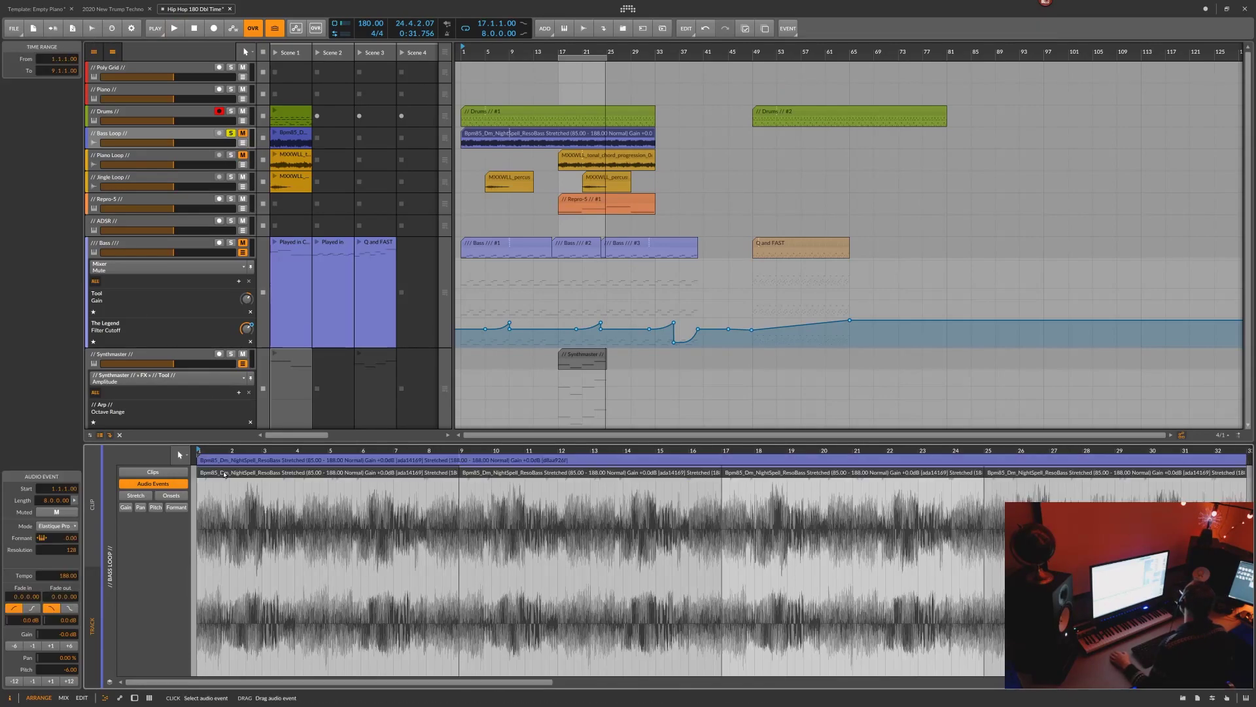
left_click(155, 29)
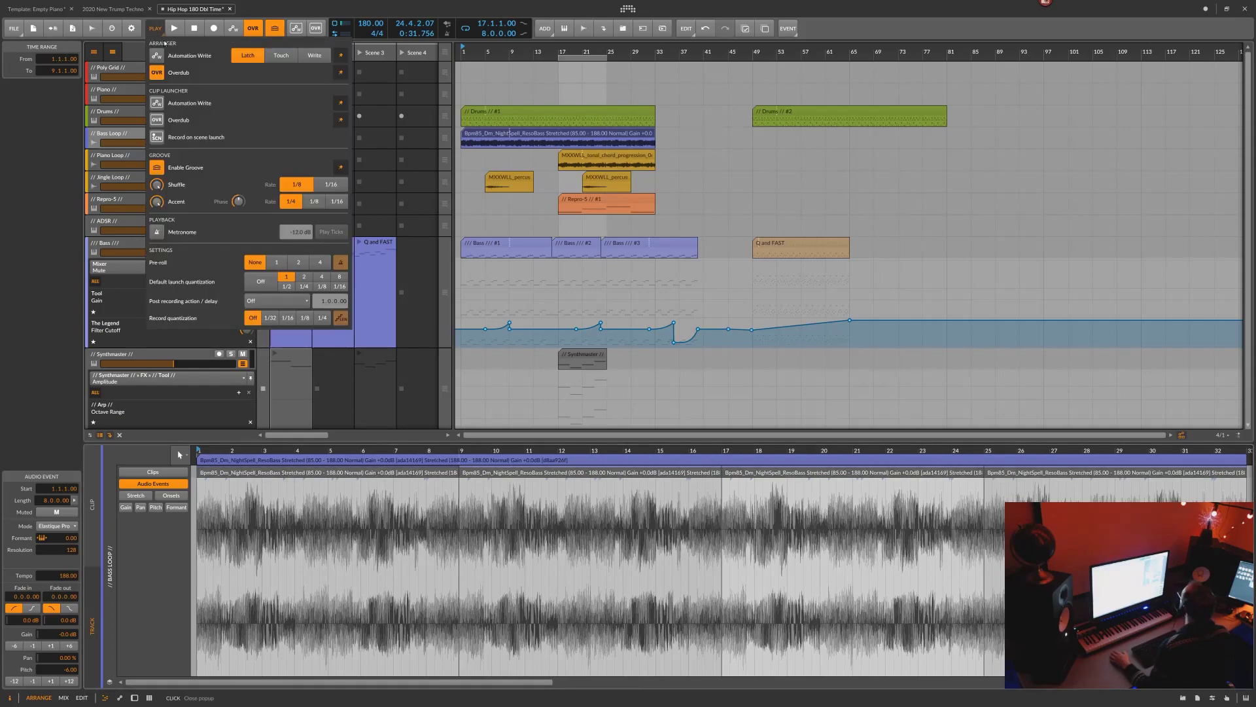
left_click(334, 186)
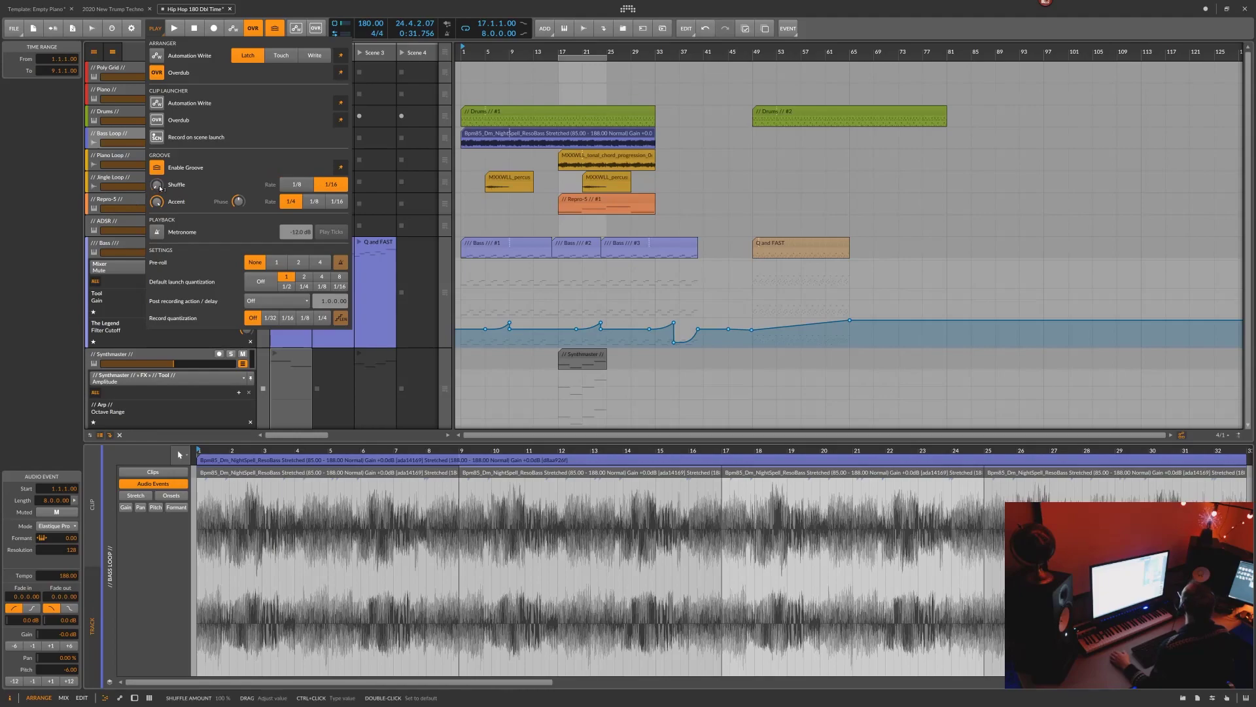
mouse_move(159, 188)
left_mouse_down()
mouse_move(160, 216)
mouse_move(159, 191)
left_mouse_up()
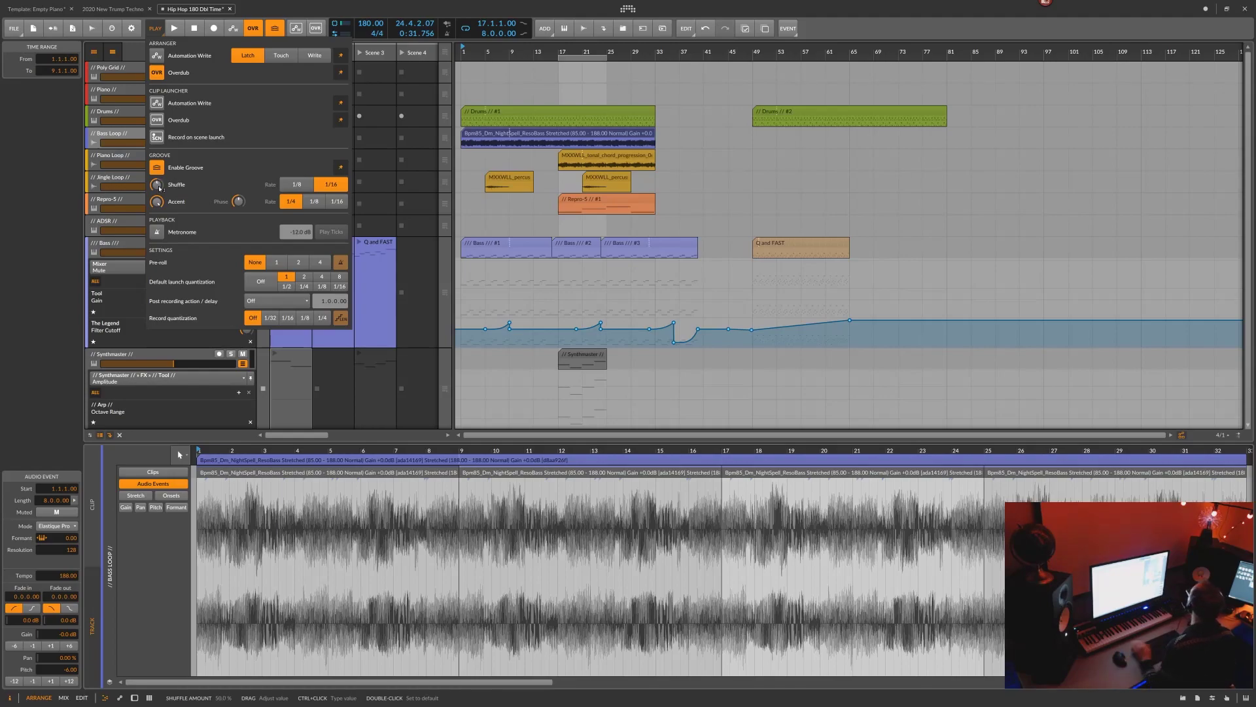
left_click(168, 31)
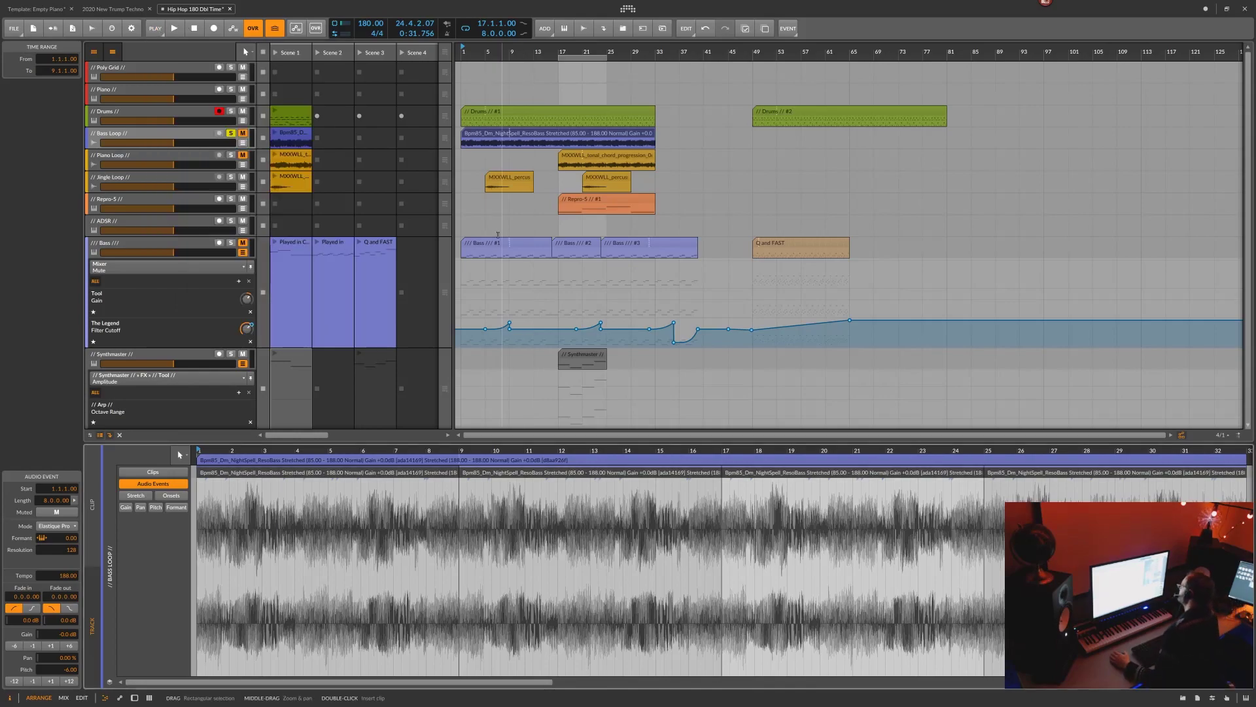
Solo the Drums with the Bass Loop, play from bar 17, and set the groove's shuffle to rate 1/8 at 100%
left_click_drag(401, 450, 513, 484)
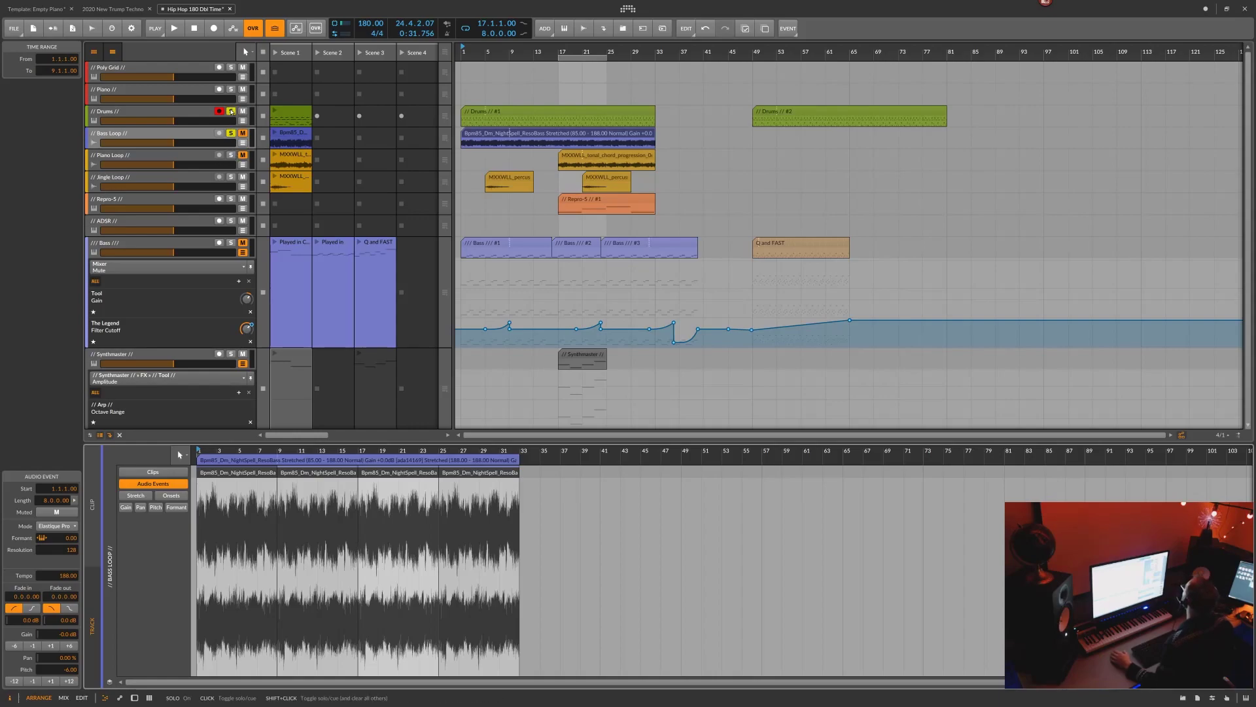
left_click(174, 28)
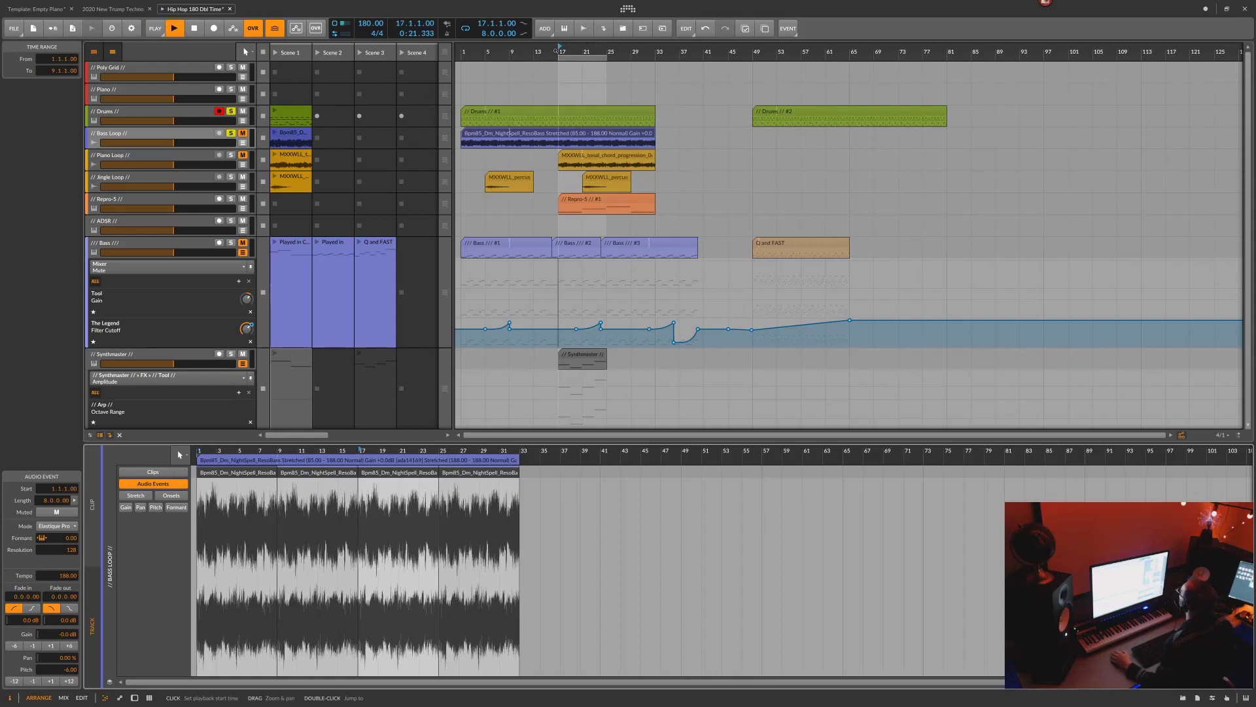
left_click(155, 29)
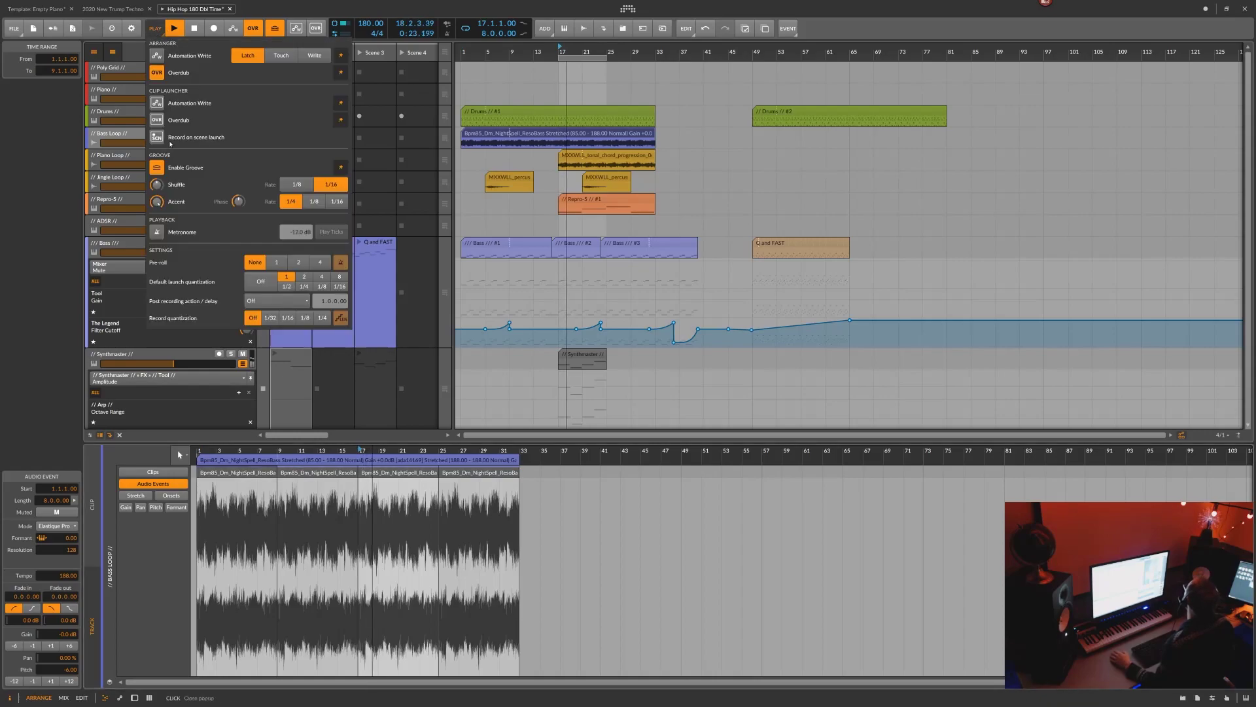
left_click(297, 184)
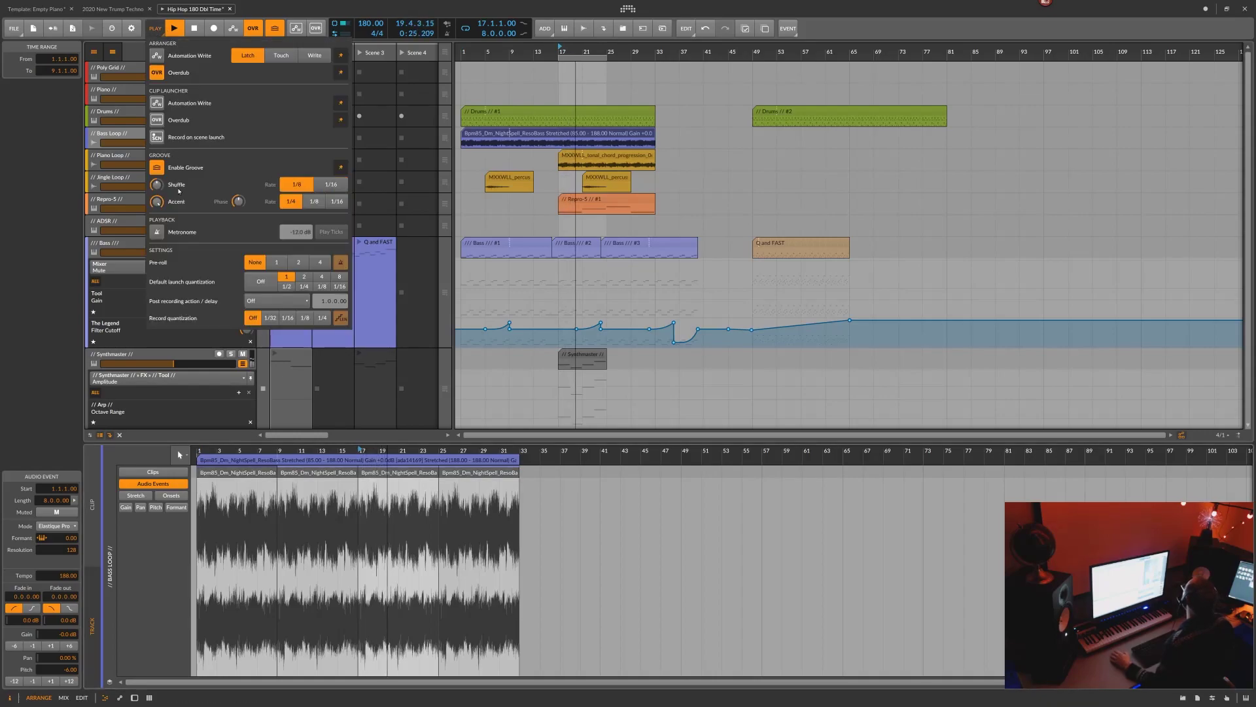
mouse_move(156, 184)
left_click_drag(157, 184, 160, 186)
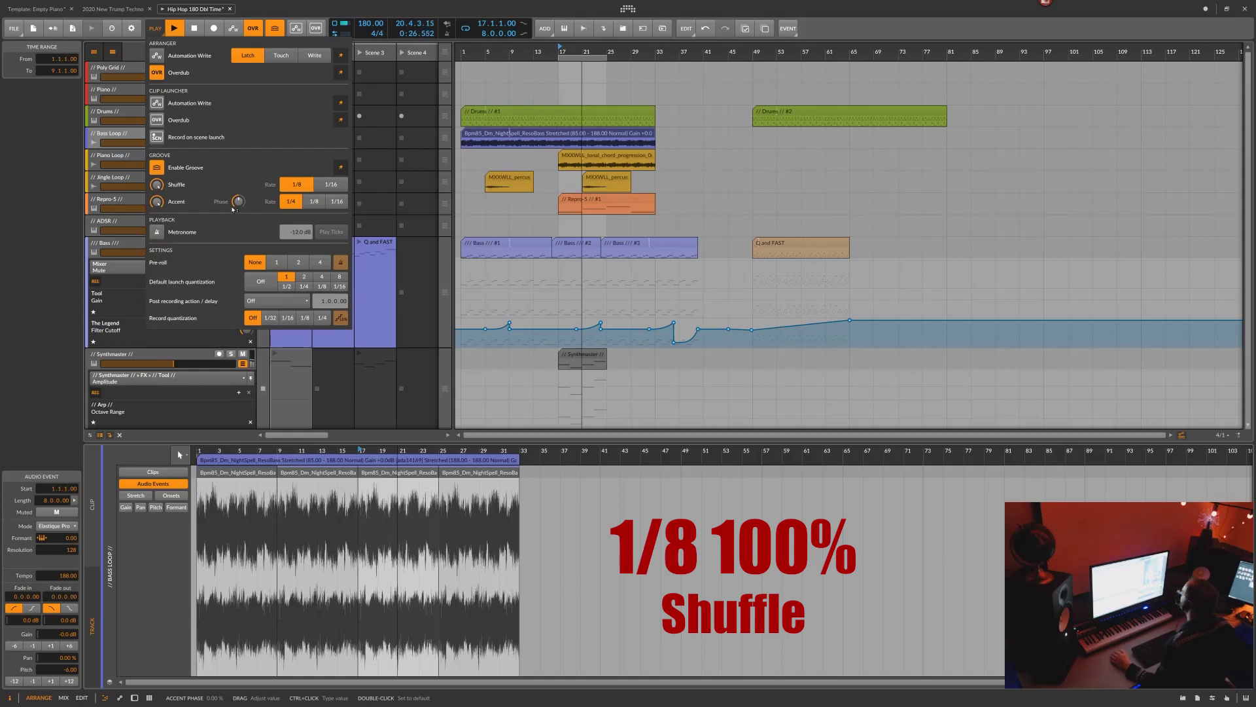
Compare the soloed Drums and Bass Loop with the groove turned off and on at the 1/8 shuffle setting
left_click(157, 168)
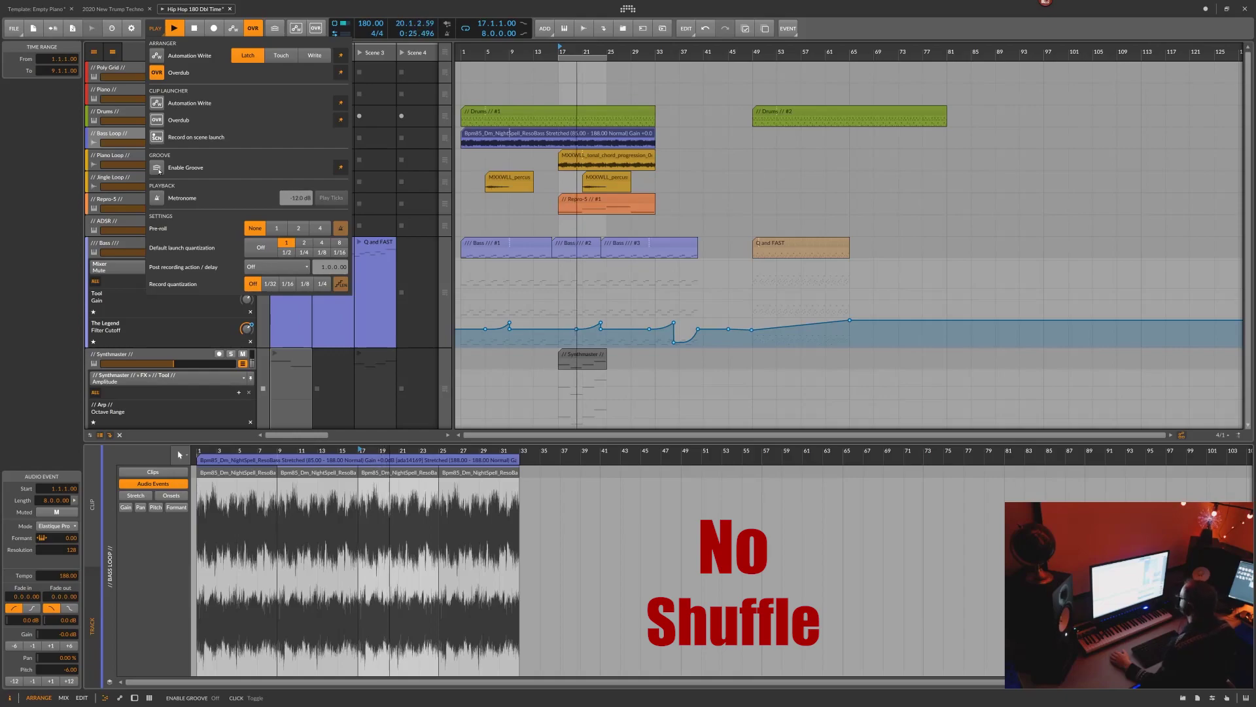
left_click(158, 169)
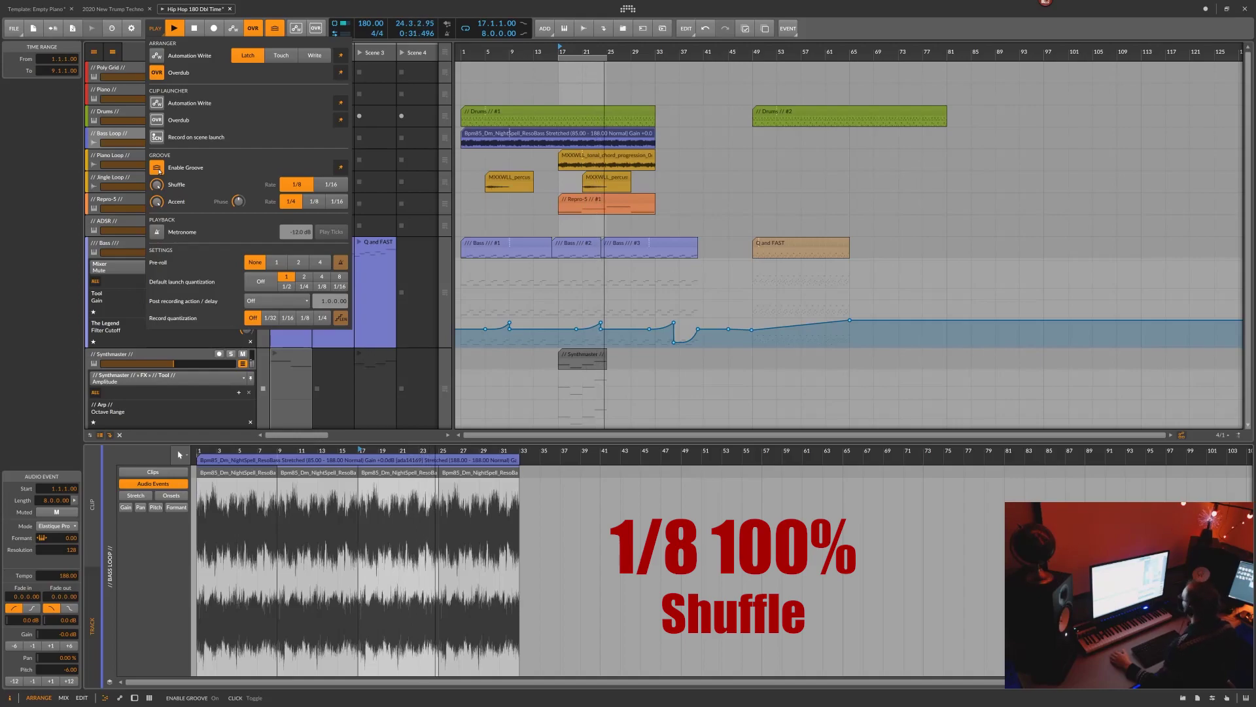
left_click(159, 170)
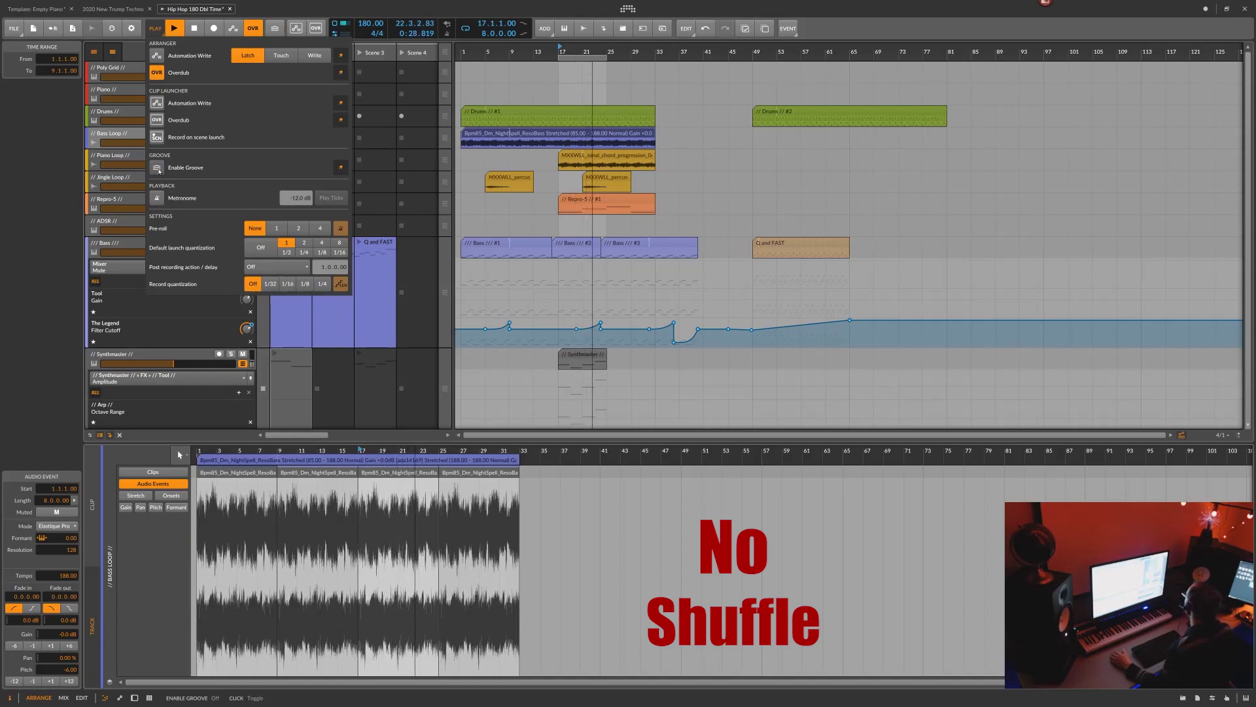
left_click(157, 168)
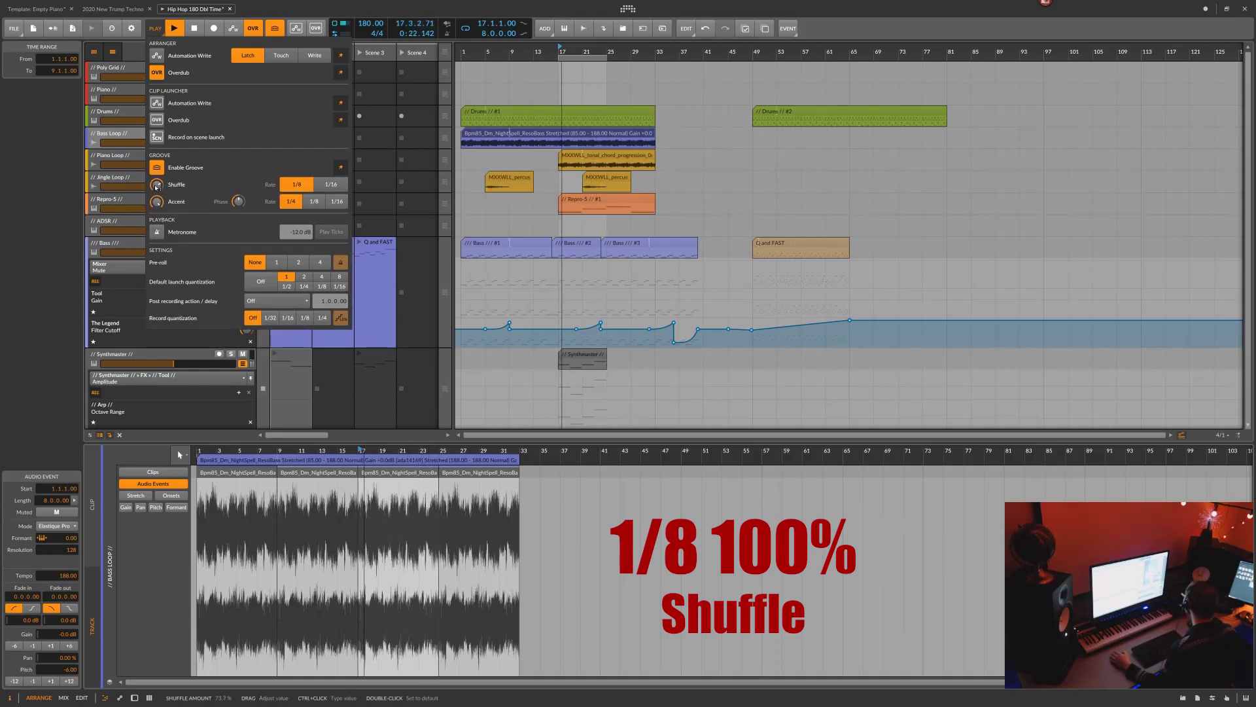
Set the groove's shuffle amount to 50% and its rate to 1/16, and stop playback
mouse_move(157, 187)
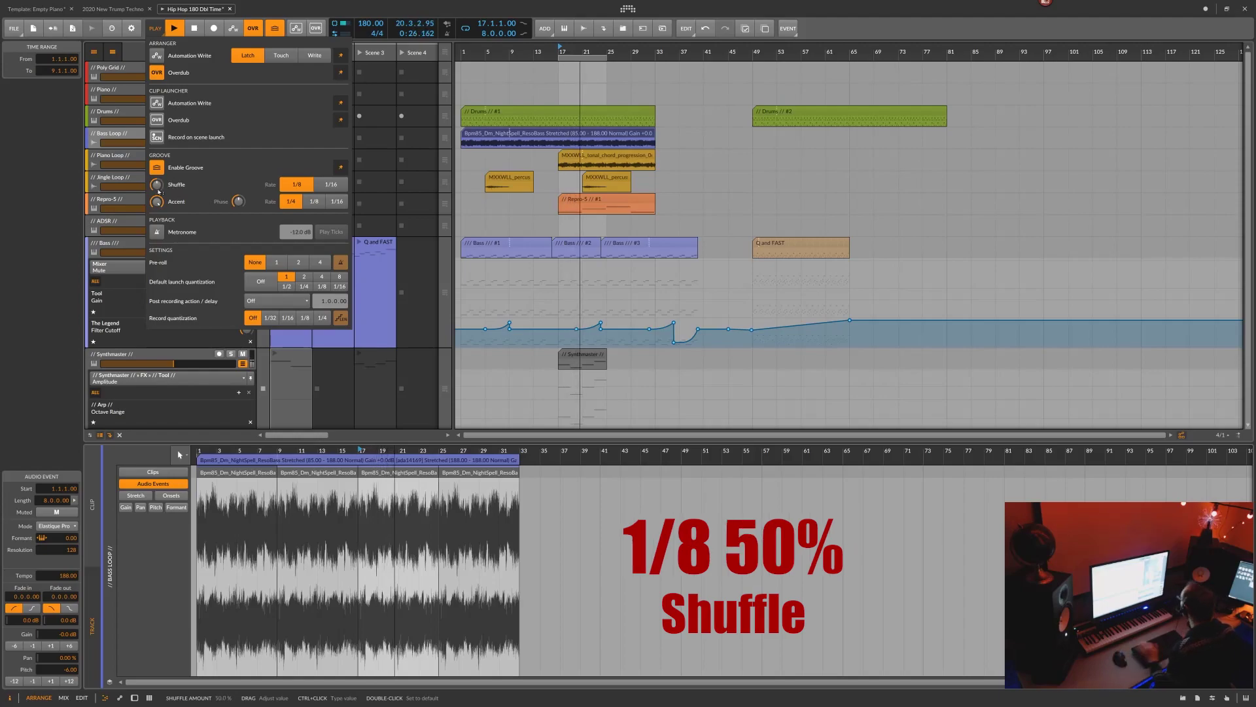
left_click(328, 188)
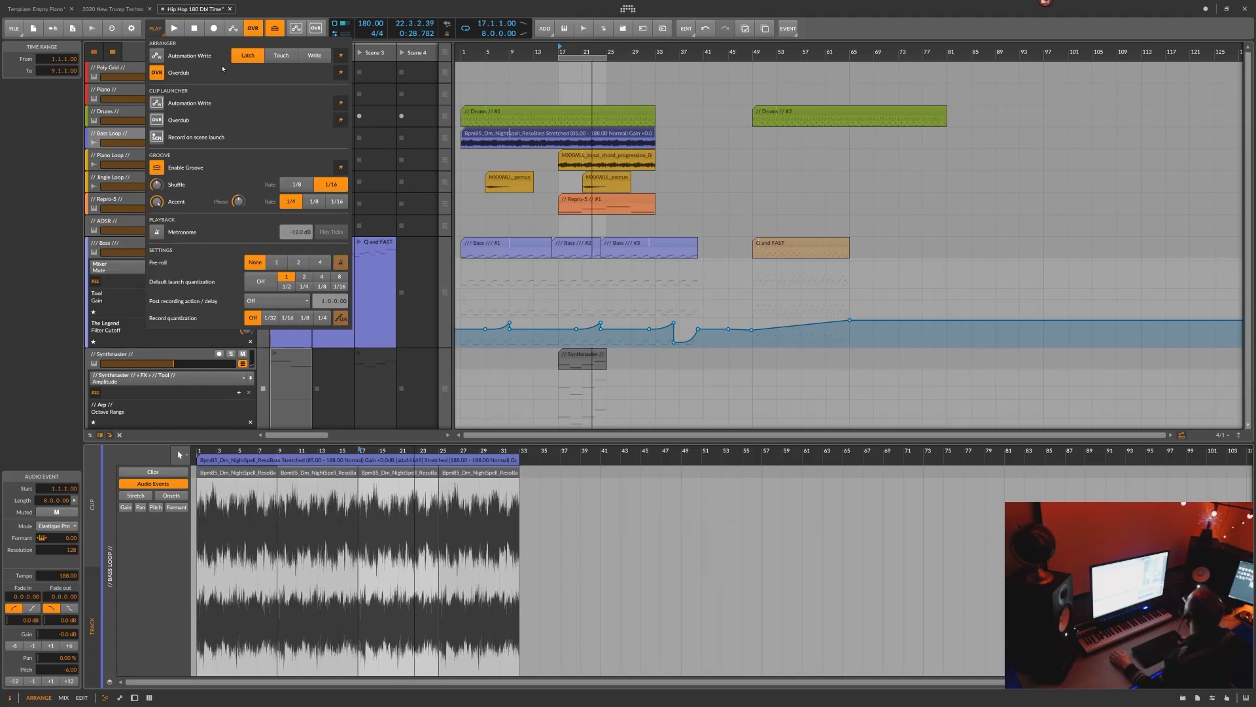
left_click(158, 26)
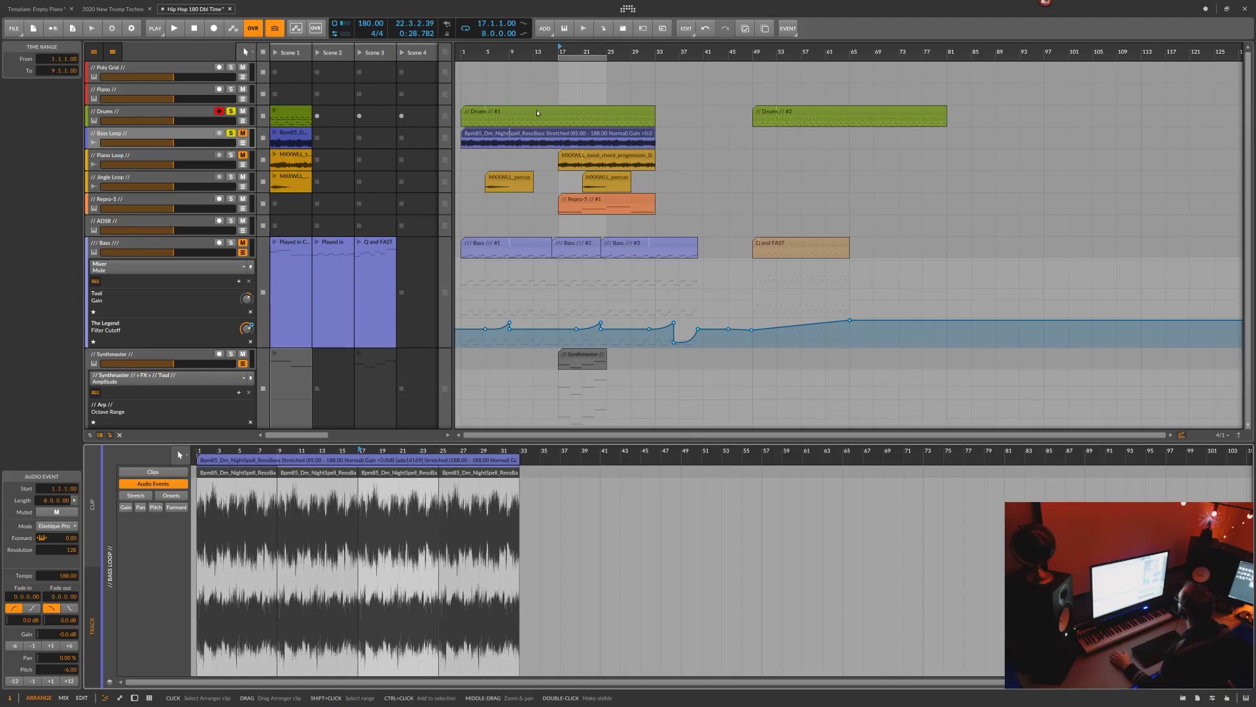
Move the playback loop to bar 49, solo the Bass track, and play its Q and FAST clip with the Drums
left_click(572, 114)
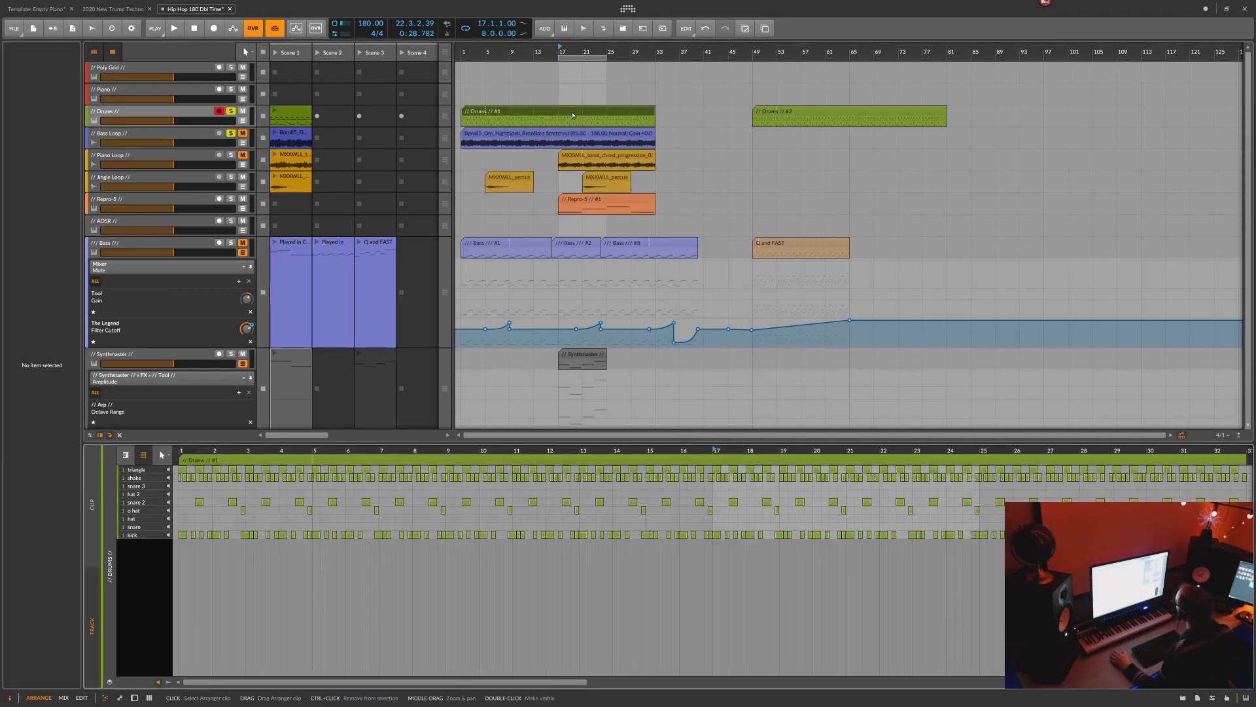
left_click_drag(566, 451, 553, 452)
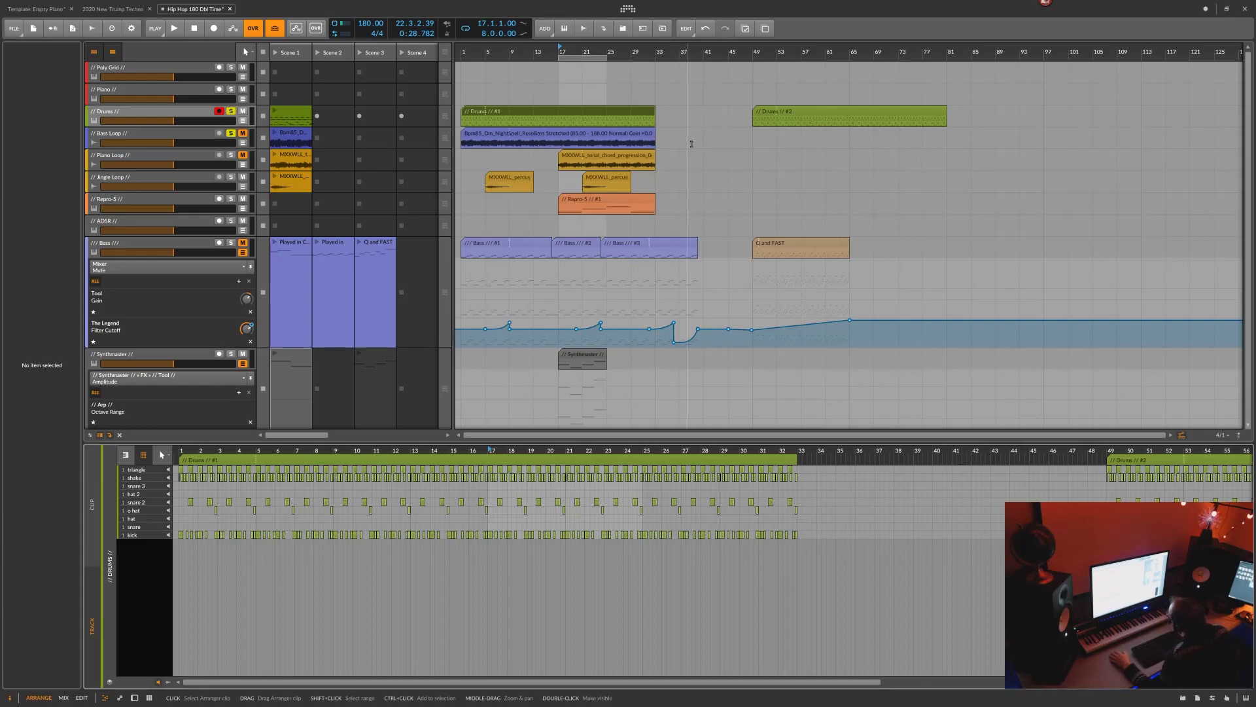
left_click(754, 49)
left_click(798, 247)
key("space")
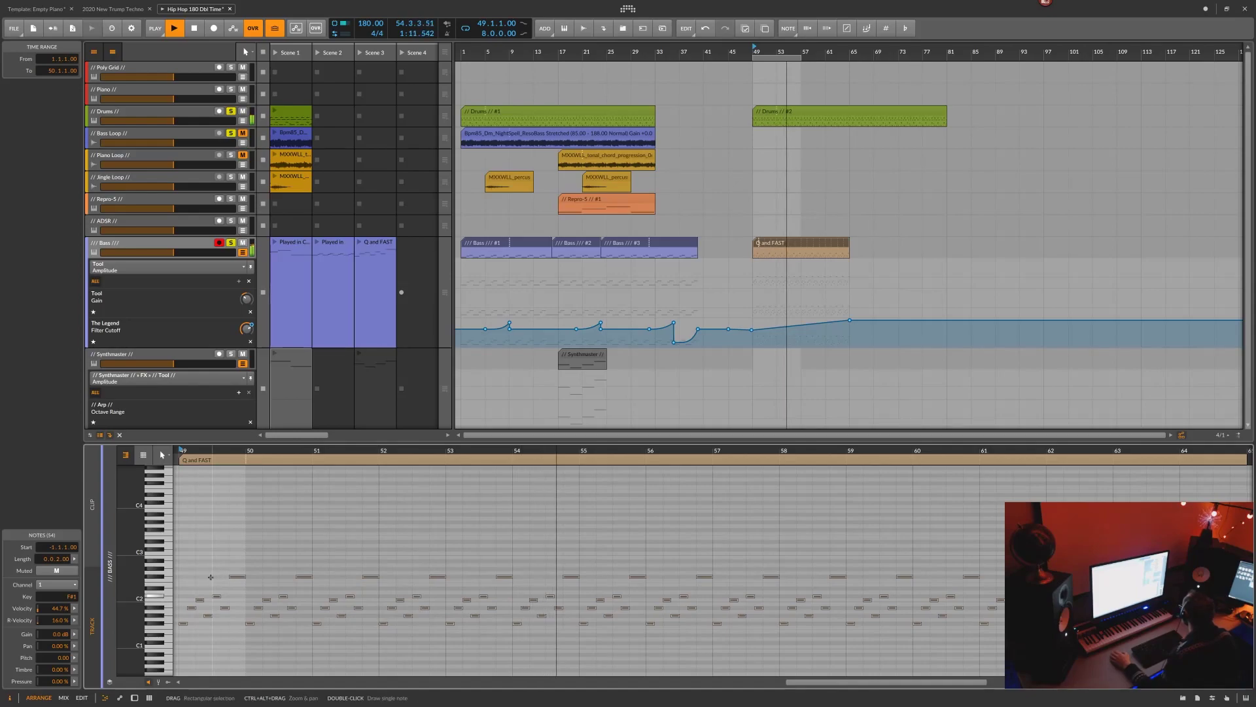
Scale the C2, G#1 and C#2 notes in the Q and FAST clip to 200%
left_click_drag(216, 577, 204, 621)
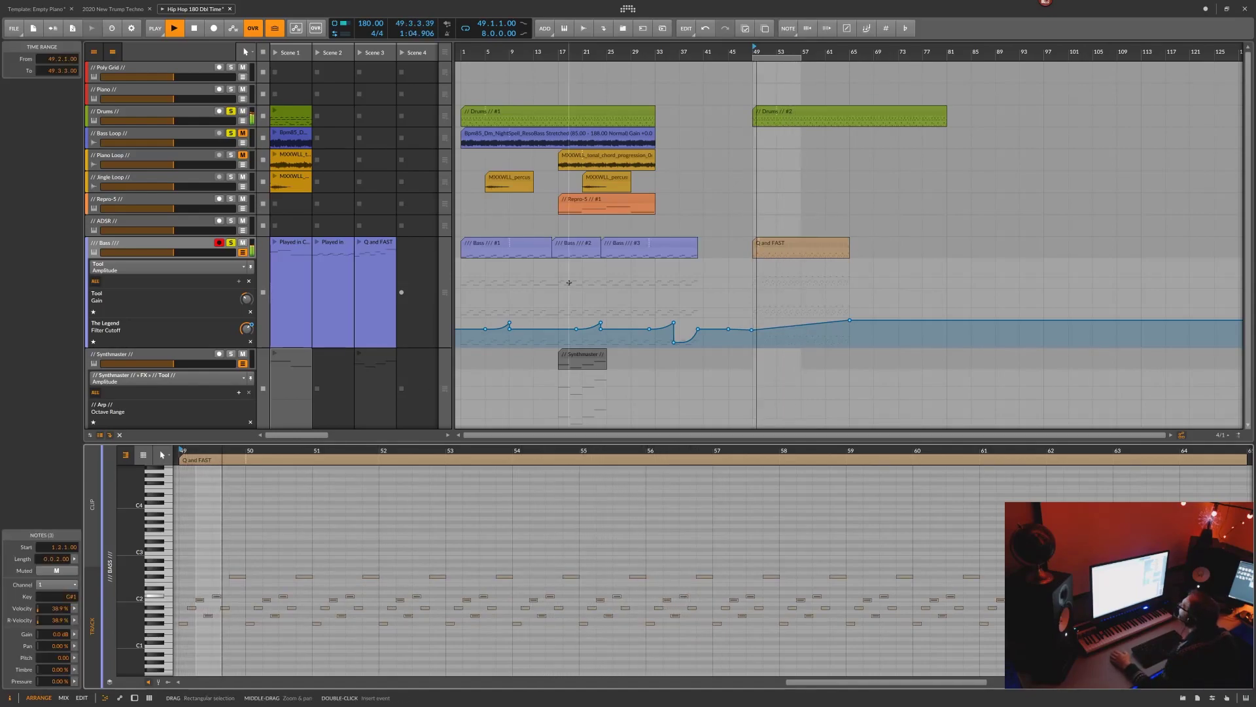
left_click(828, 29)
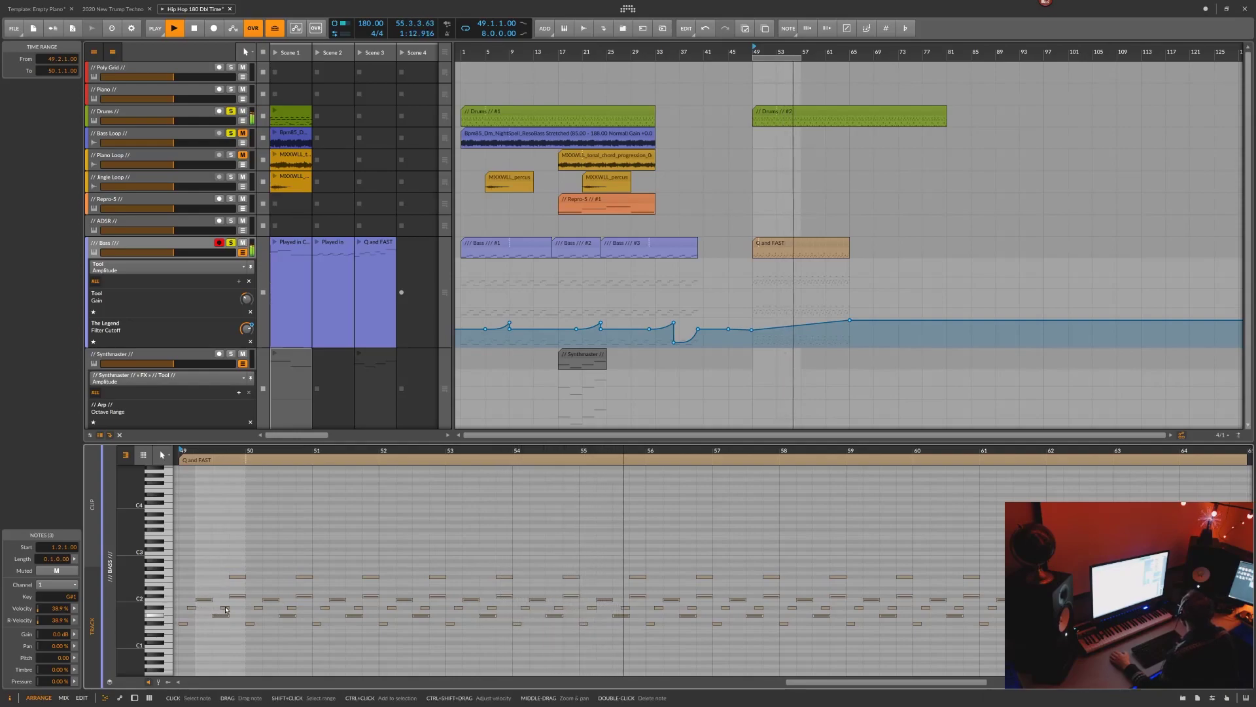
left_click(244, 581)
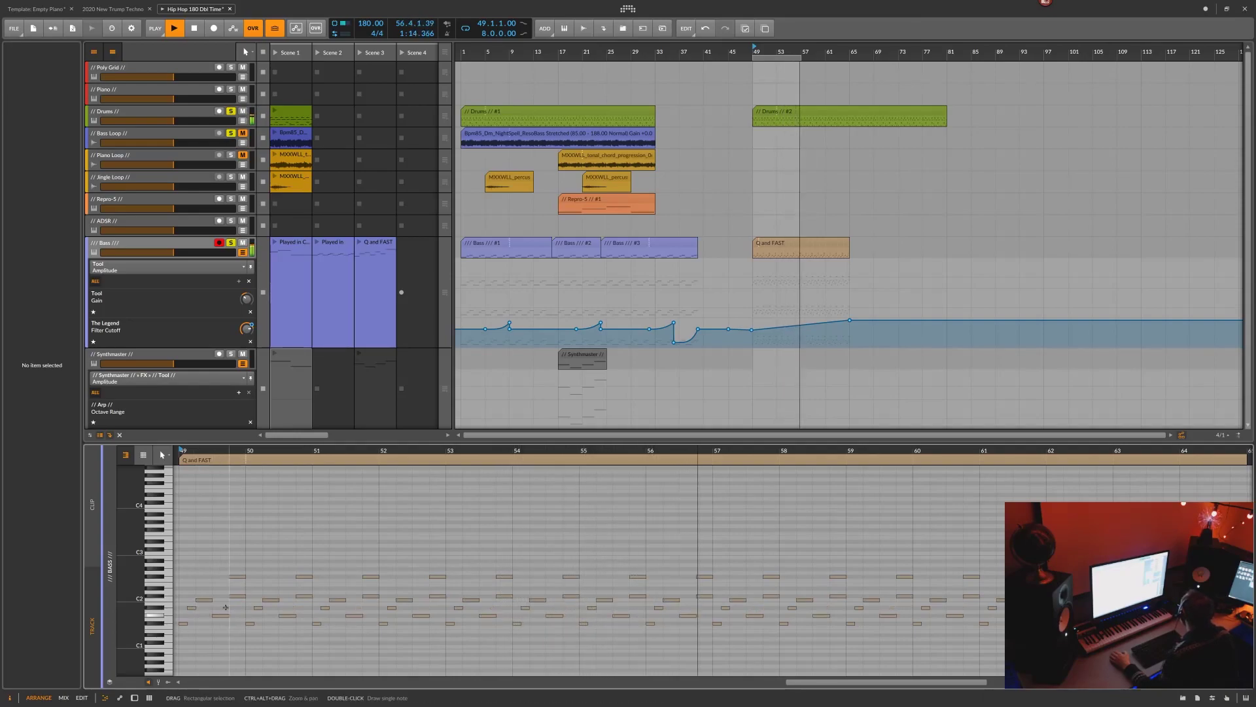
Move the F#2 note to the Q and FAST loop's start, trim its start to a 0.0.2.00 length, and delete the short note above G#1
left_click(243, 577)
left_click_drag(255, 579, 255, 580)
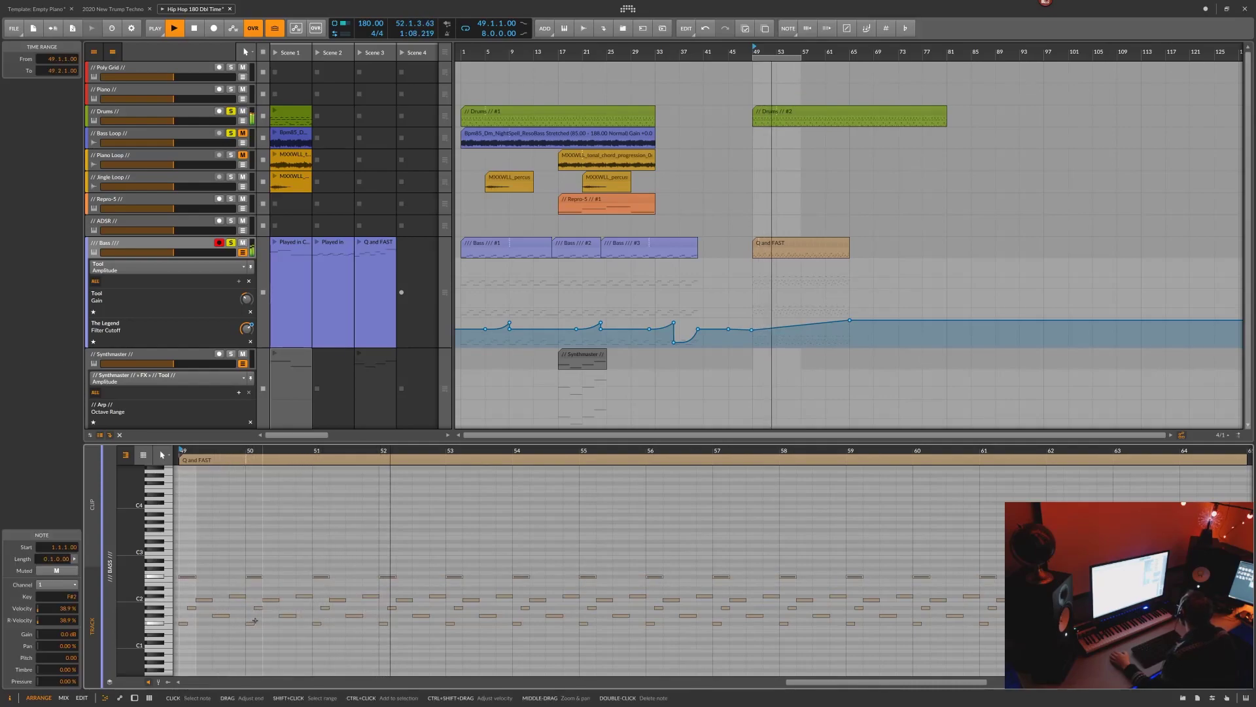
left_click(246, 577)
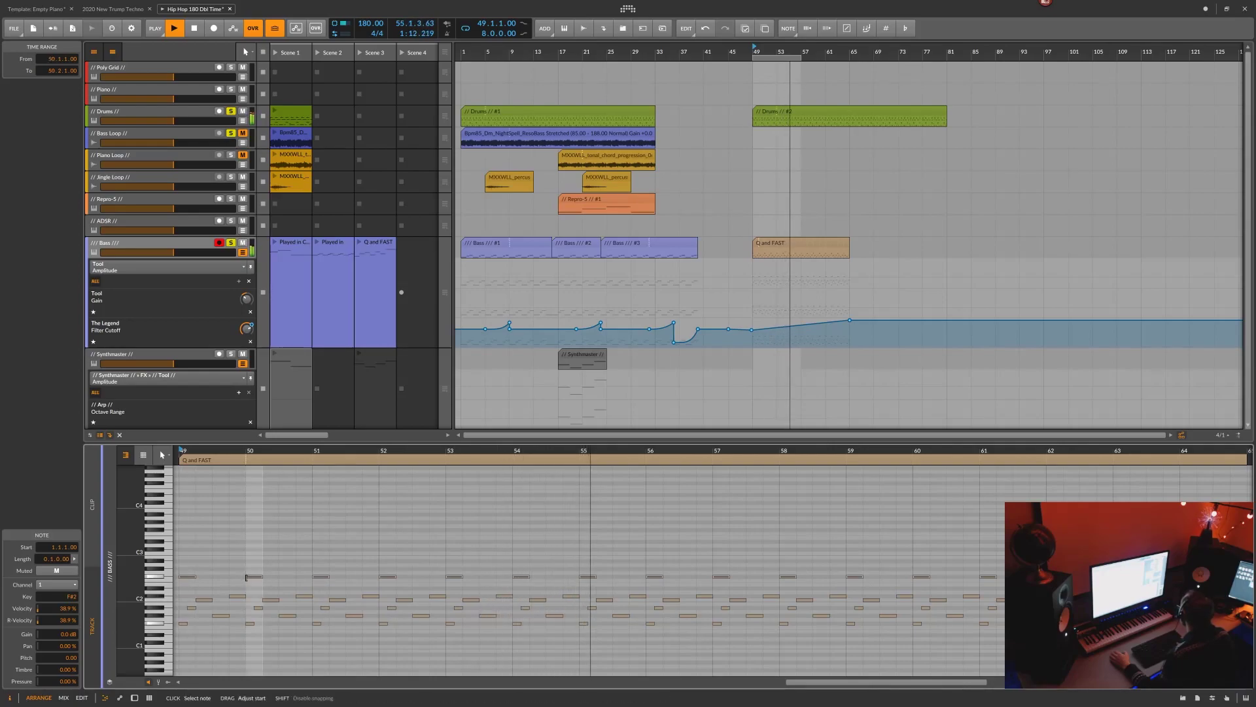
left_click_drag(252, 577, 259, 577)
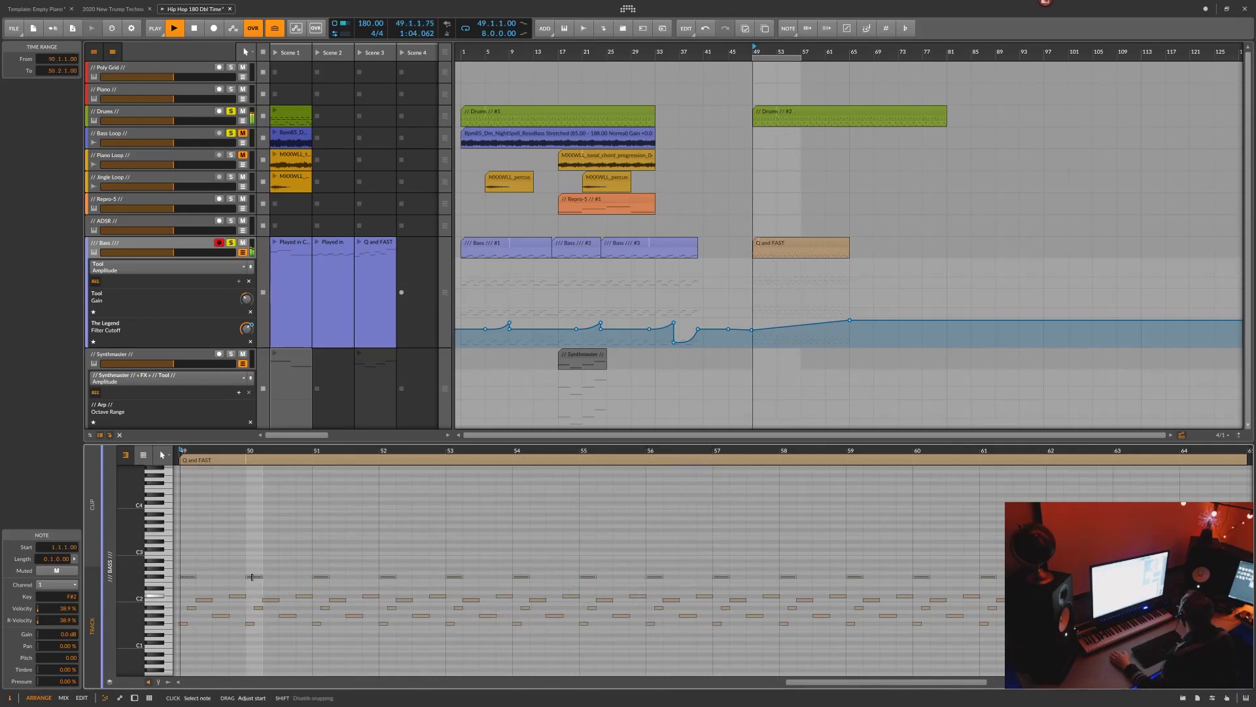
left_click(258, 609)
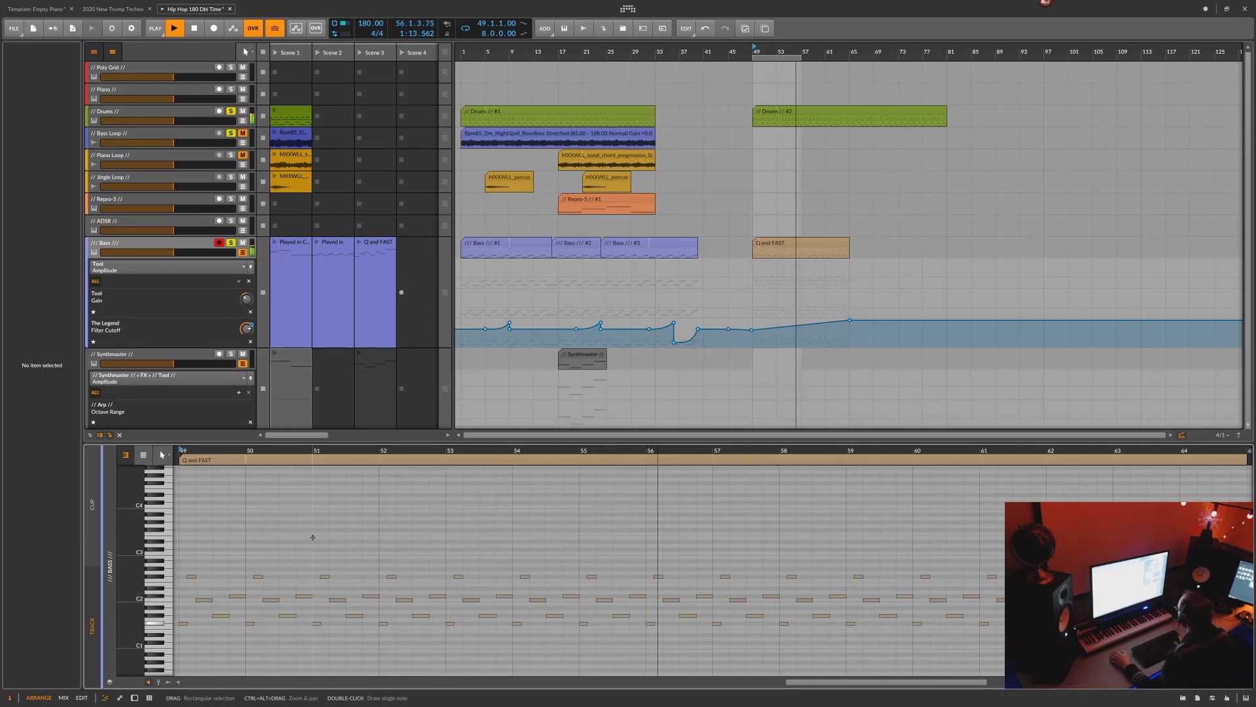
left_click(288, 460)
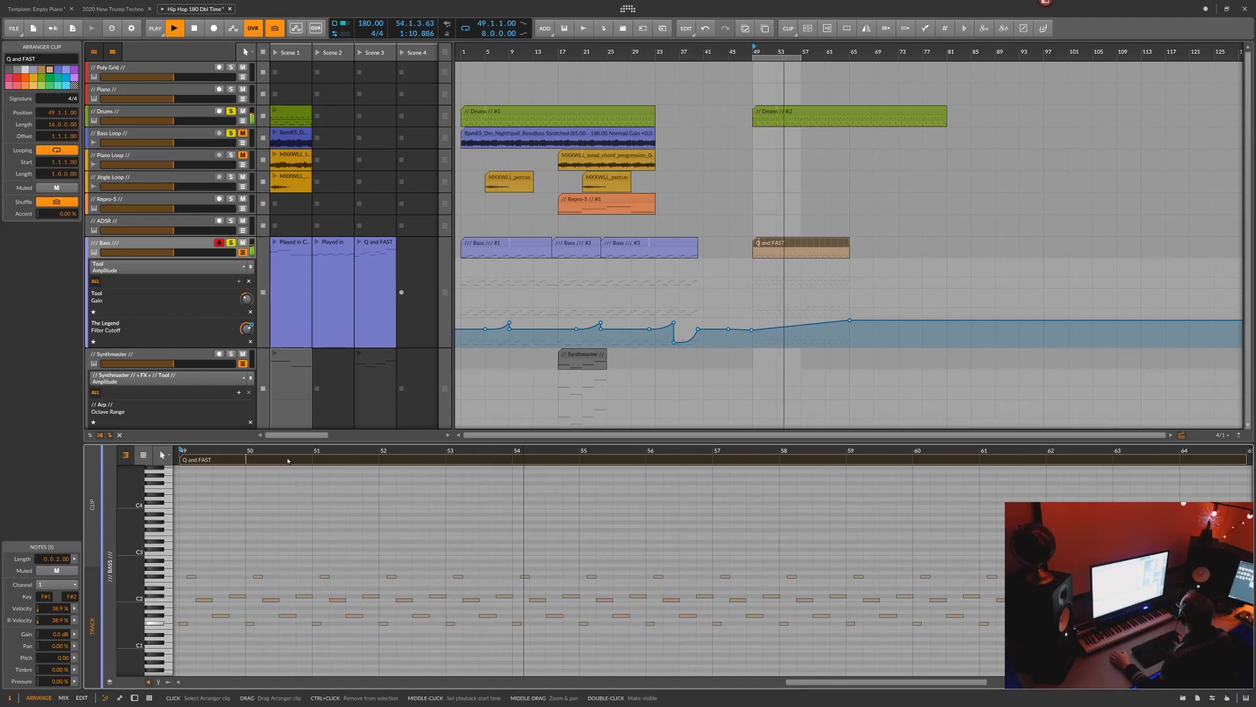
key("space")
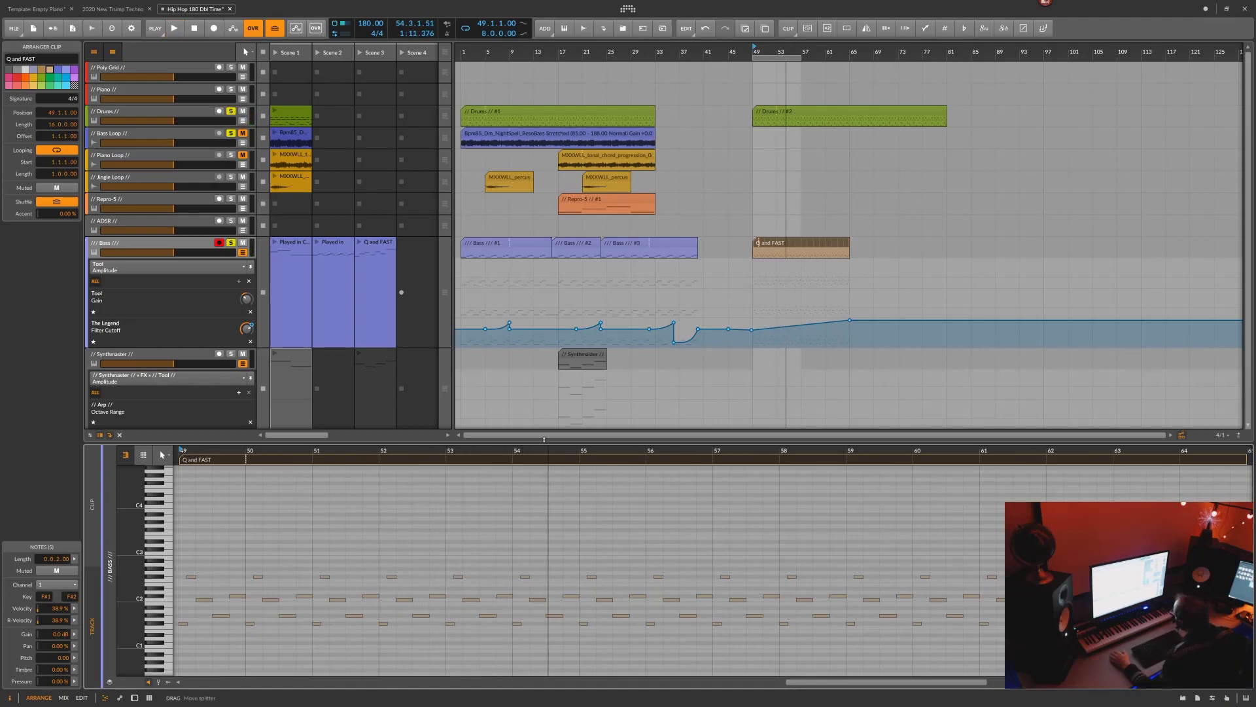
Select two notes in bar 56 of the Q and FAST clip and look at the note scaling commands
left_click_drag(657, 557, 675, 610)
left_click(788, 28)
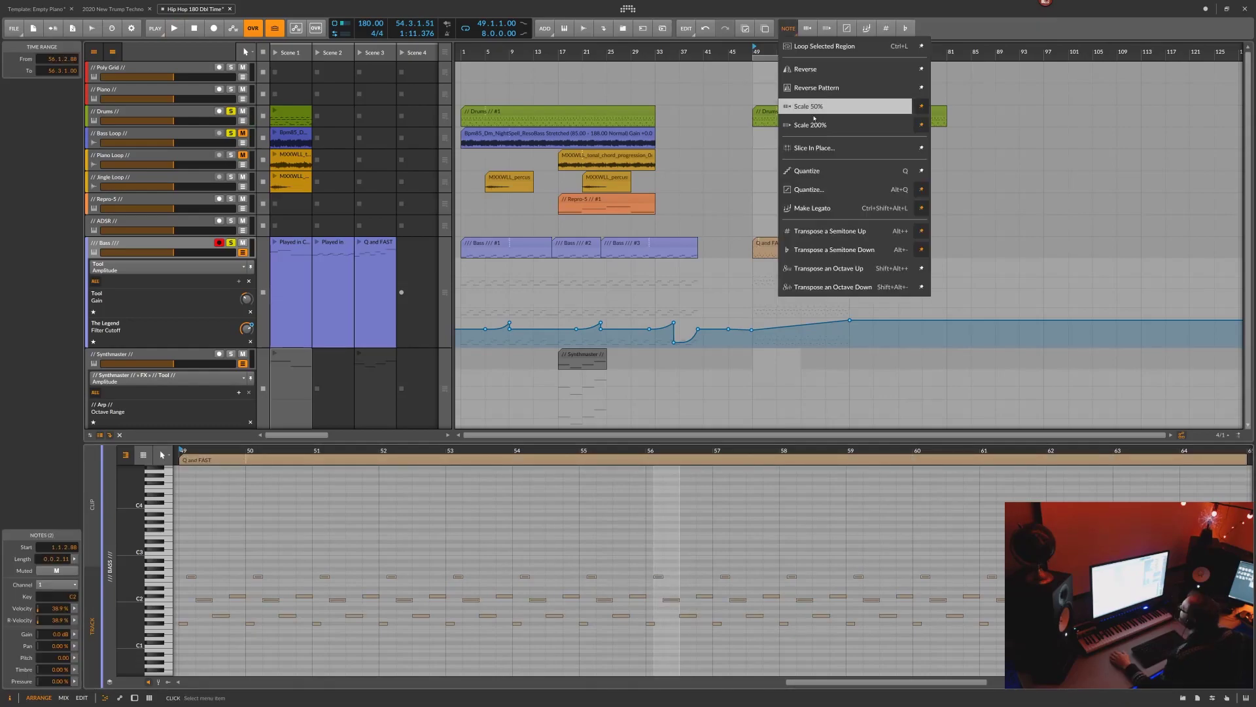
left_click(806, 30)
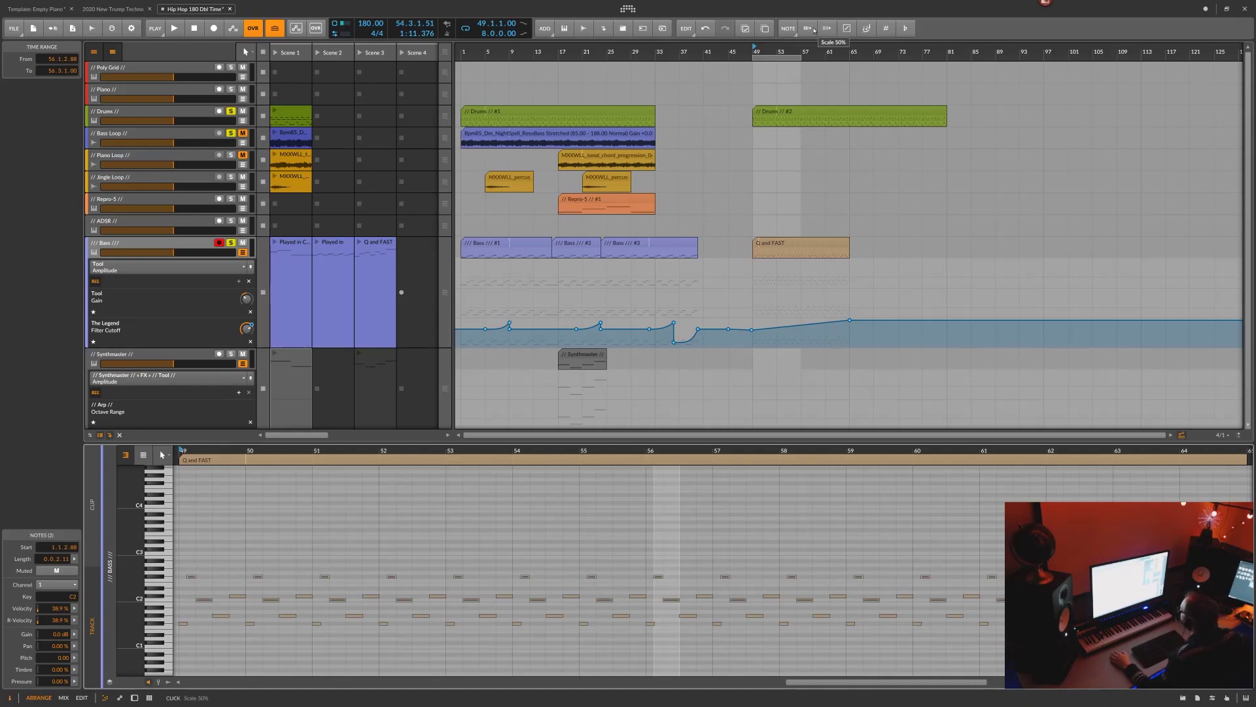
Examine the Q and FAST clip's loop boundary and arranger end, and select its C2 note in bar 49
mouse_move(246, 460)
left_mouse_down()
mouse_move(280, 462)
mouse_move(246, 462)
left_mouse_up()
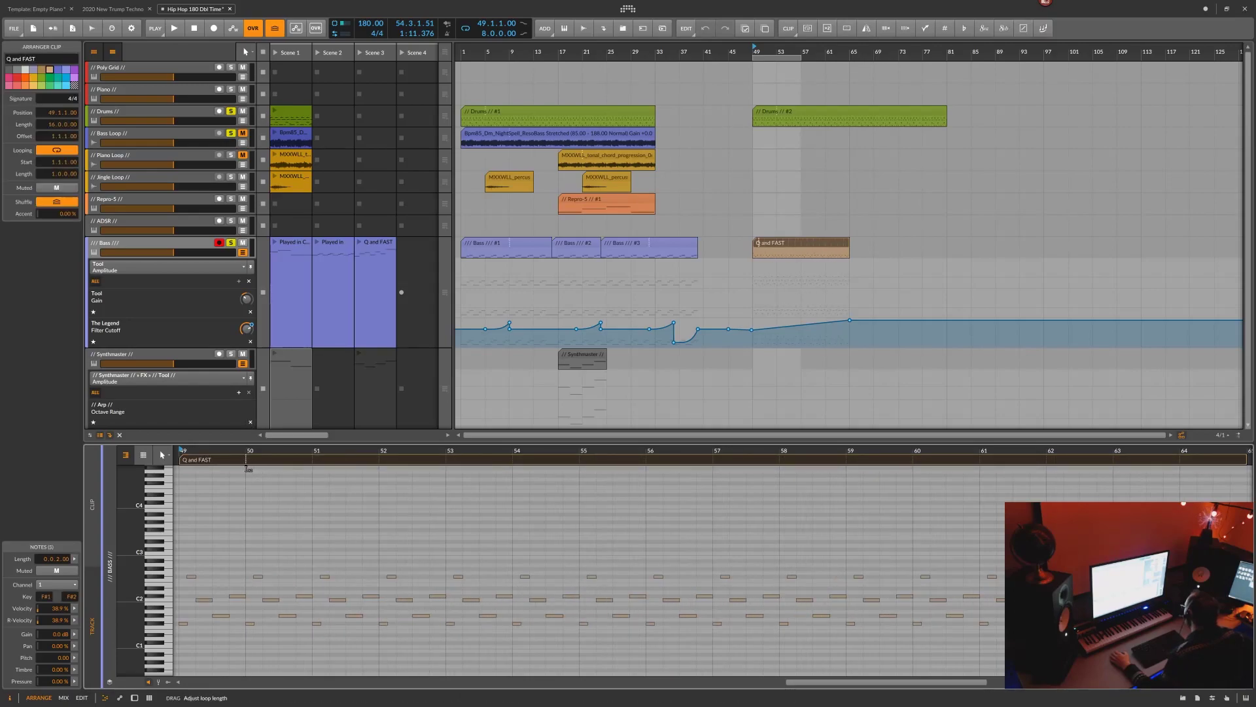
left_click(848, 255)
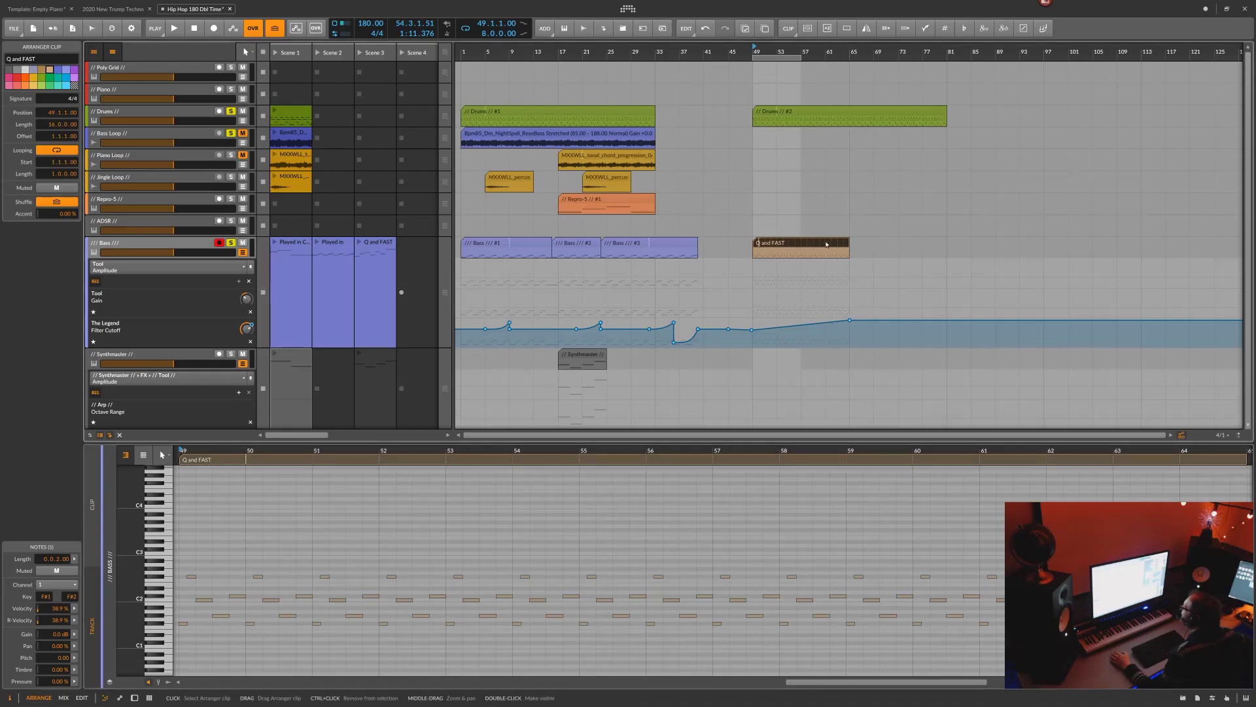
mouse_move(850, 254)
left_mouse_down()
mouse_move(940, 259)
mouse_move(850, 257)
left_mouse_up()
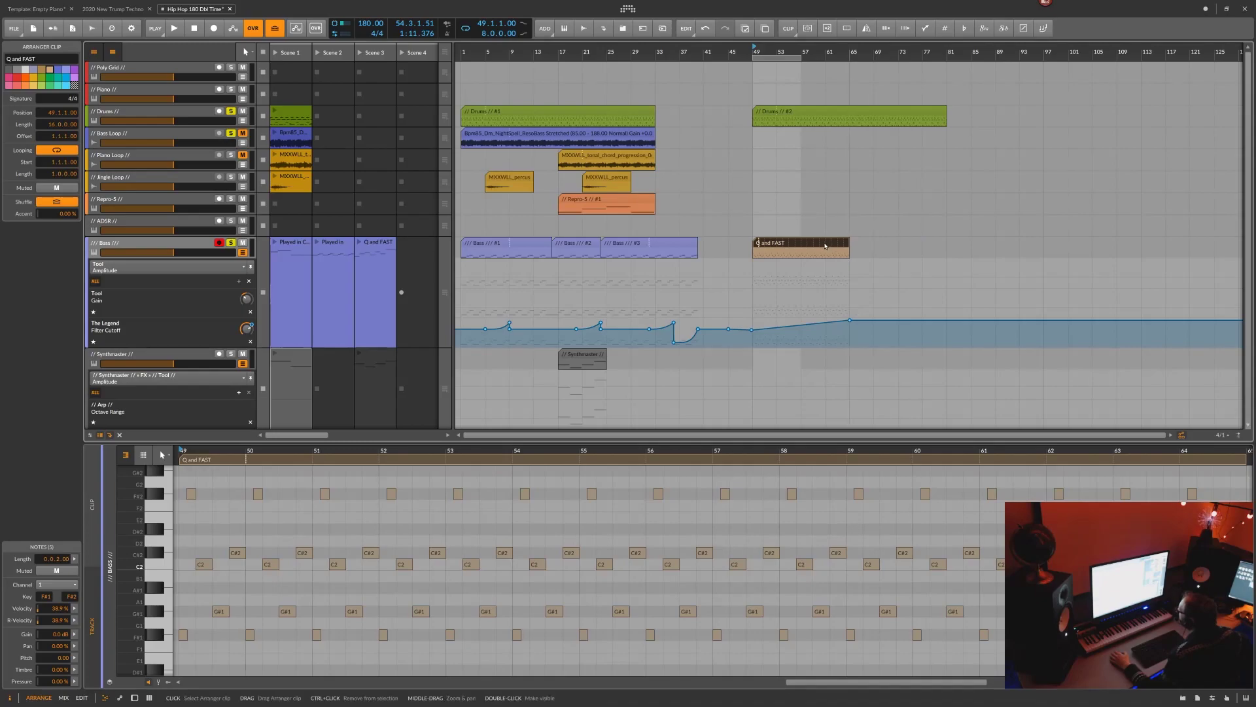
scroll(747, 496, "down", 3)
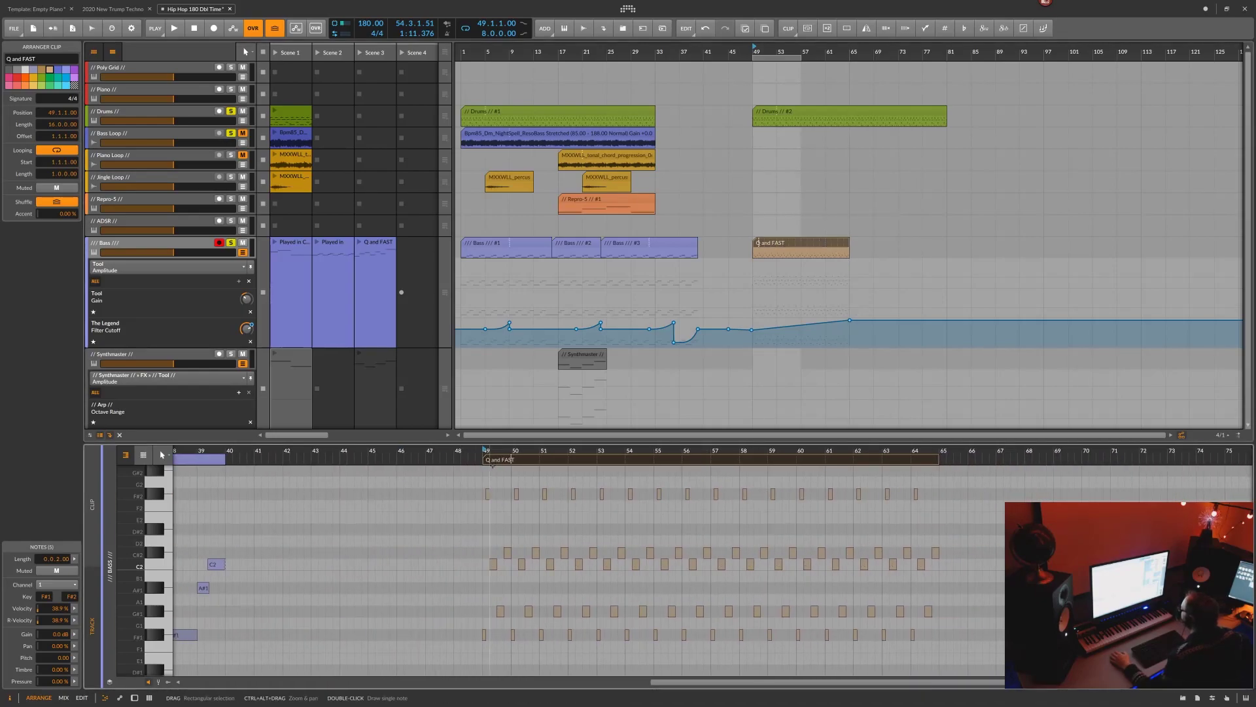
left_click(494, 566)
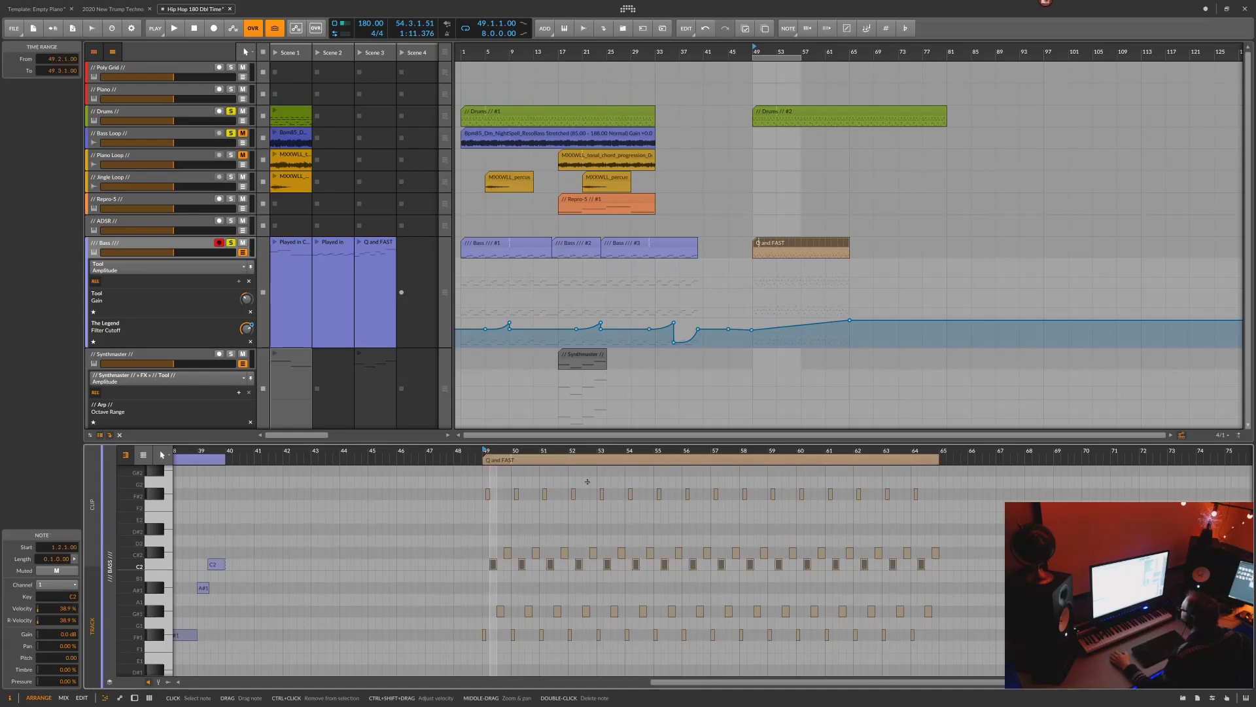